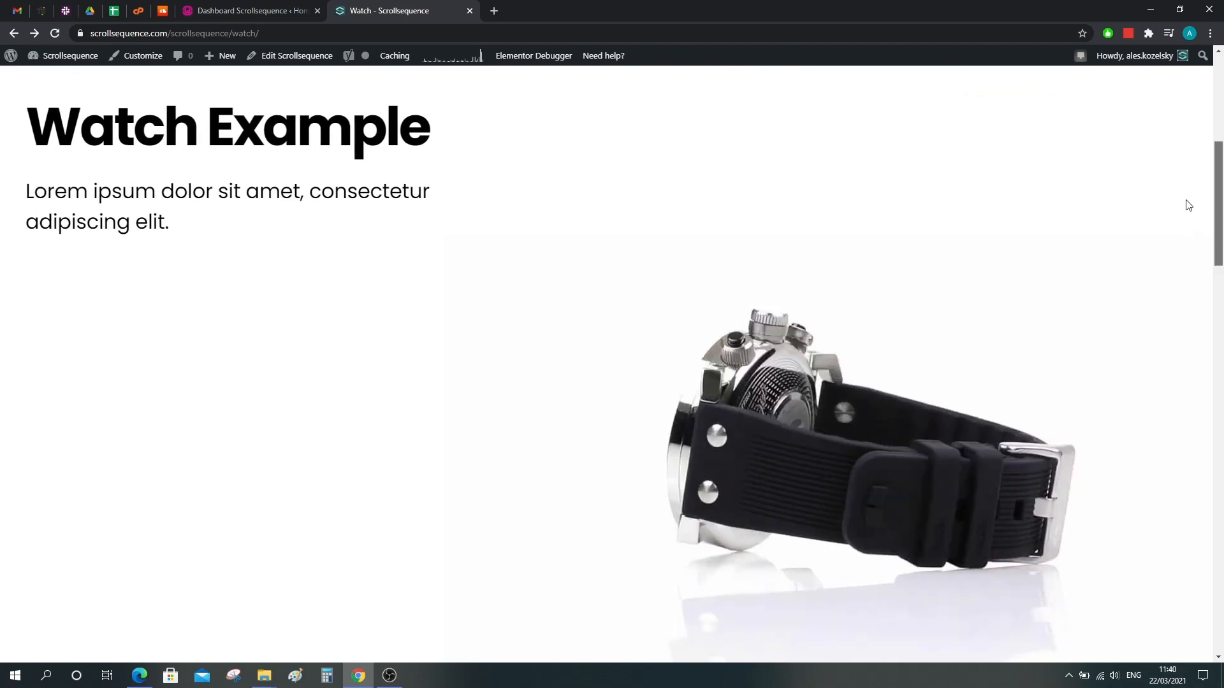
Step: Examine how the Watch Example page animates the watch images and text while moving back and forth through it
{"action": "scroll", "coordinate": [1183, 265], "scroll_direction": "down", "scroll_amount": 5}
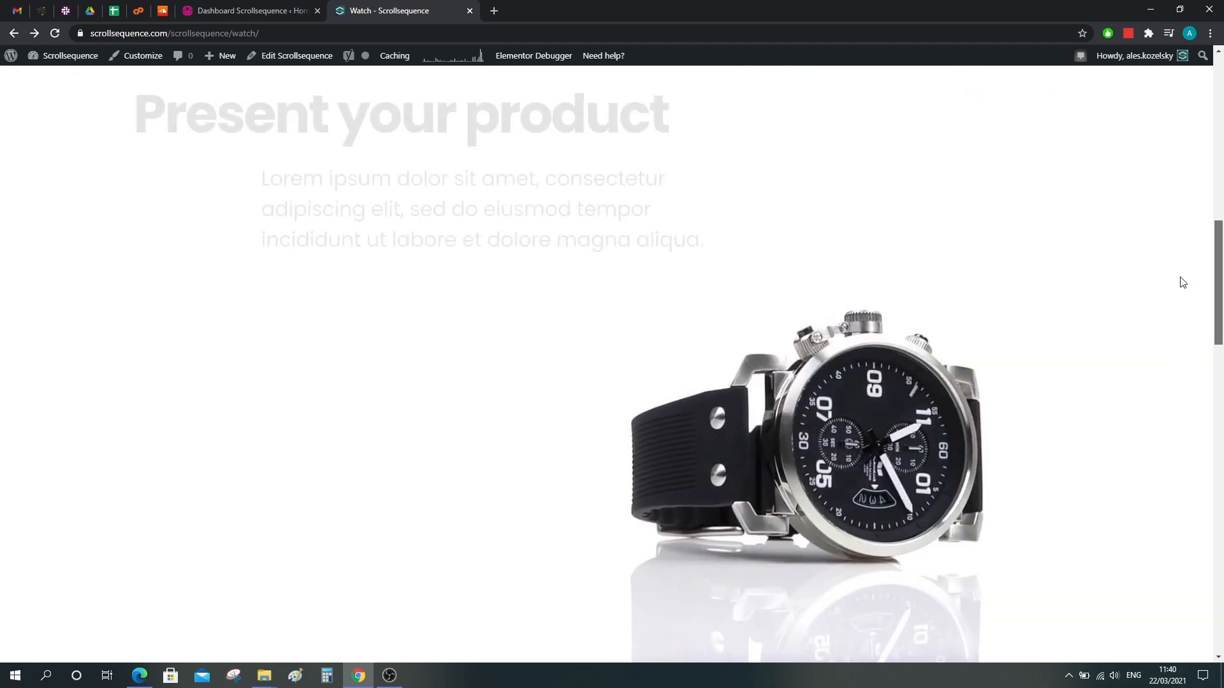
{"action": "scroll", "coordinate": [1180, 327], "scroll_direction": "up", "scroll_amount": 5}
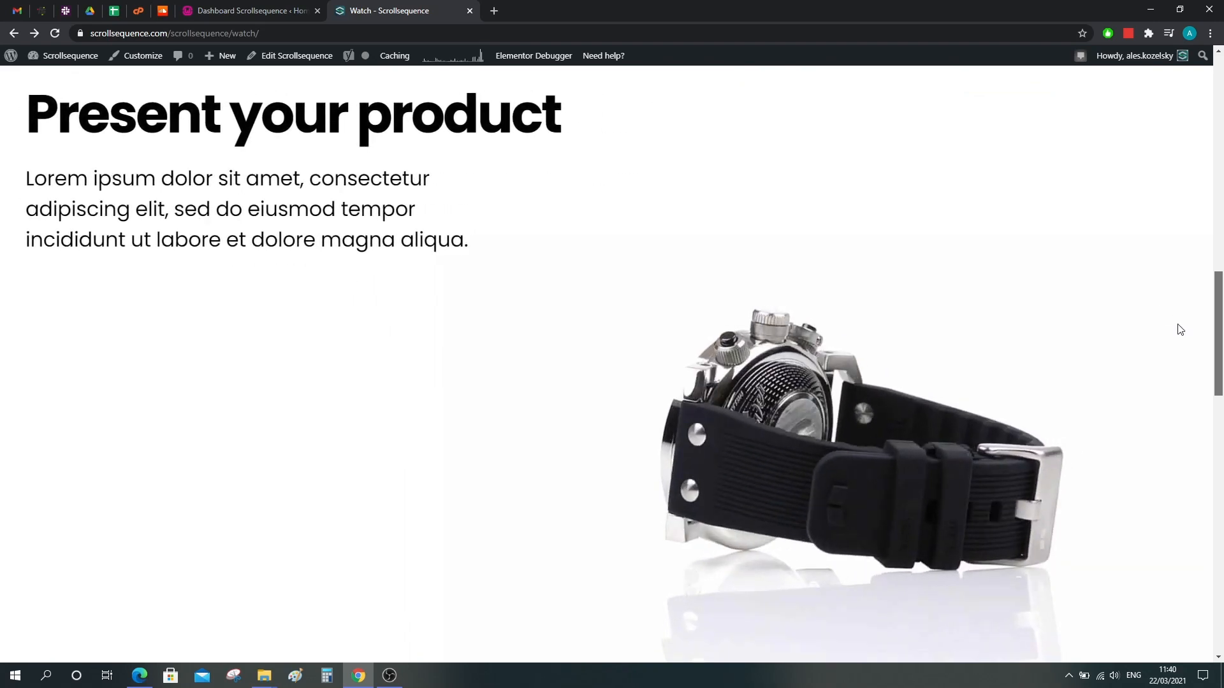
{"action": "scroll", "coordinate": [1194, 254], "scroll_direction": "up", "scroll_amount": 3}
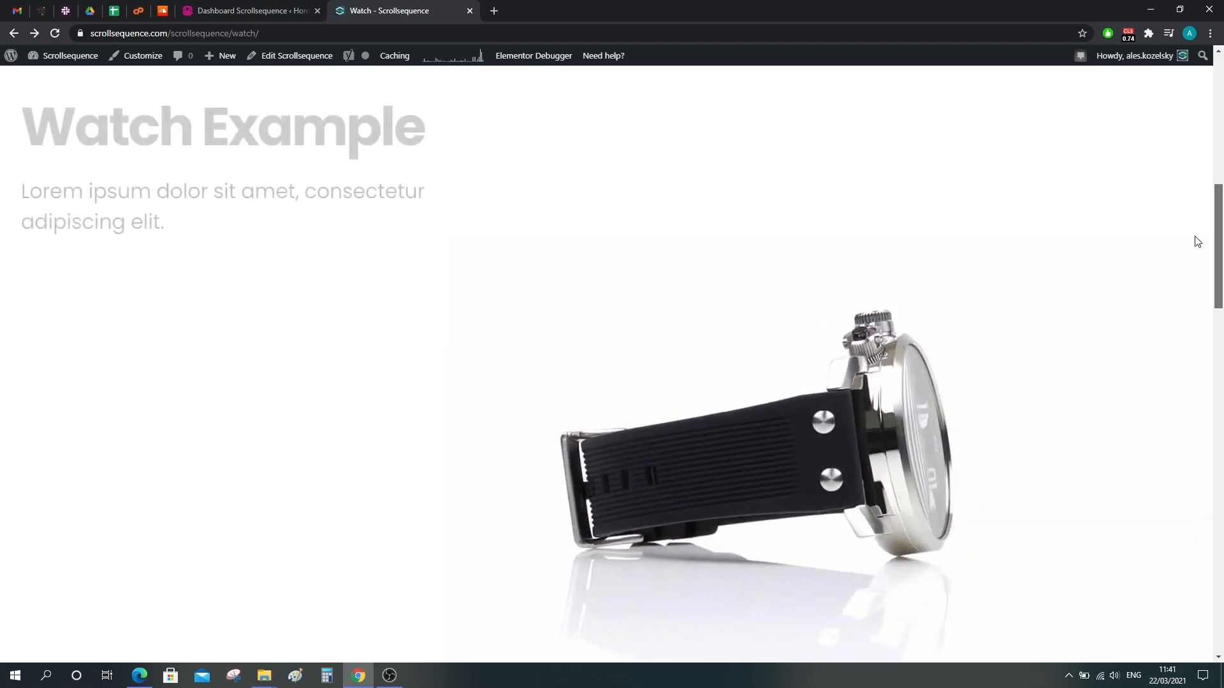
{"action": "scroll", "coordinate": [1192, 274], "scroll_direction": "down", "scroll_amount": 5}
{"action": "scroll", "coordinate": [1189, 332], "scroll_direction": "down", "scroll_amount": 3}
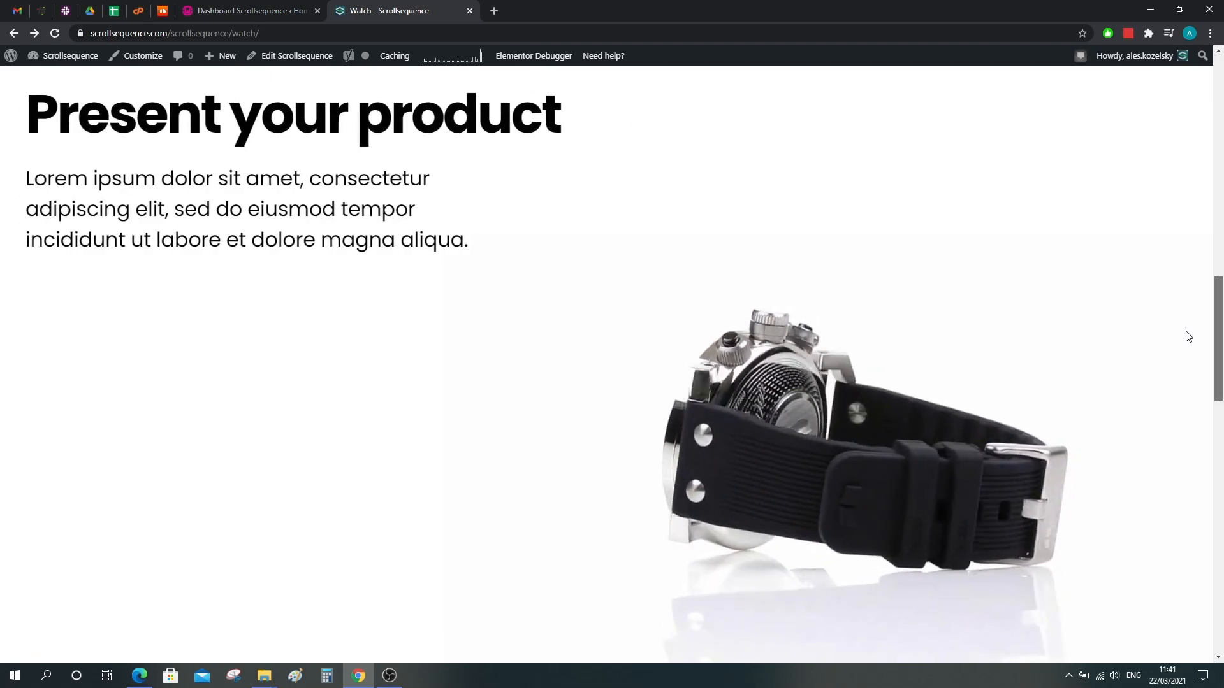
{"action": "scroll", "coordinate": [1193, 349], "scroll_direction": "up", "scroll_amount": 3}
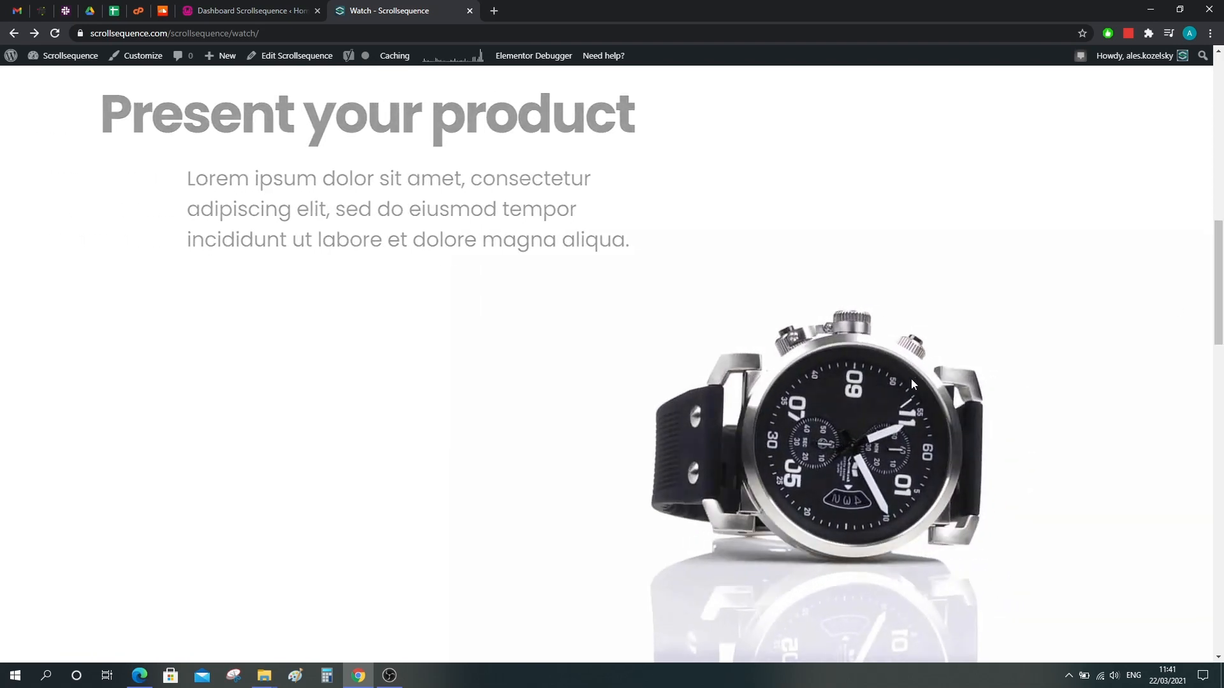
{"action": "left_click_drag", "start_coordinate": [1219, 288], "coordinate": [1219, 121]}
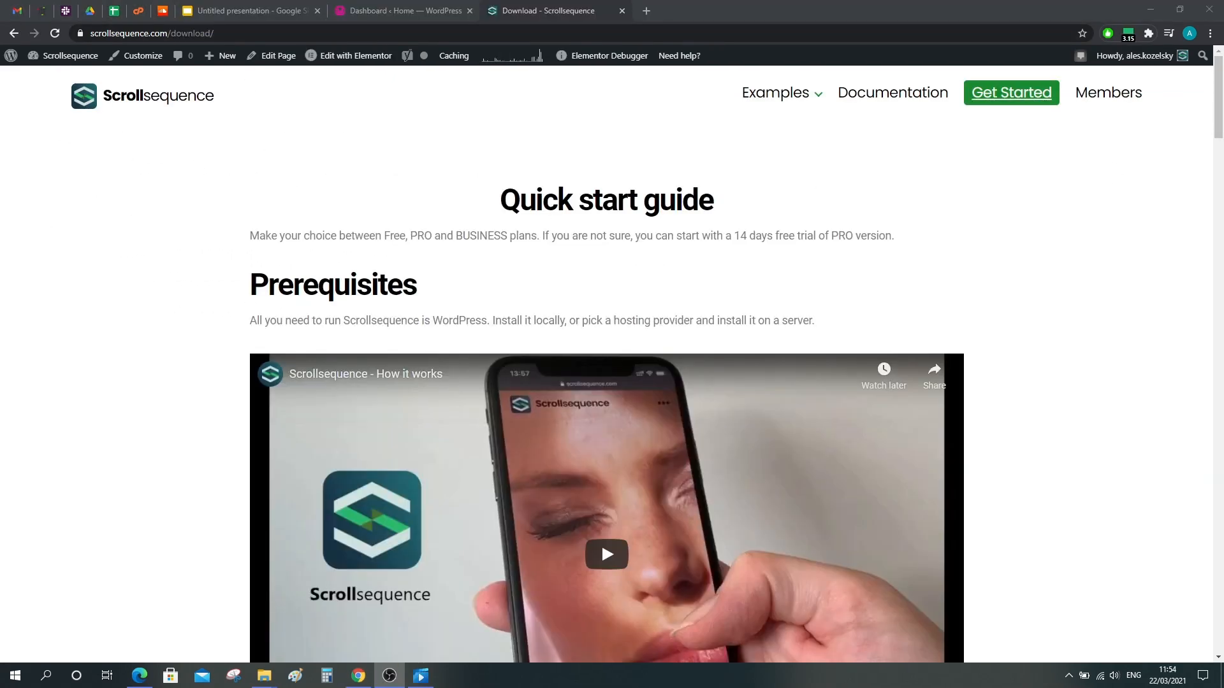
Step: Download Image Pack 1 from the Image Pack section of the Scrollsequence download page
{"action": "scroll", "coordinate": [285, 278], "scroll_direction": "down", "scroll_amount": 15}
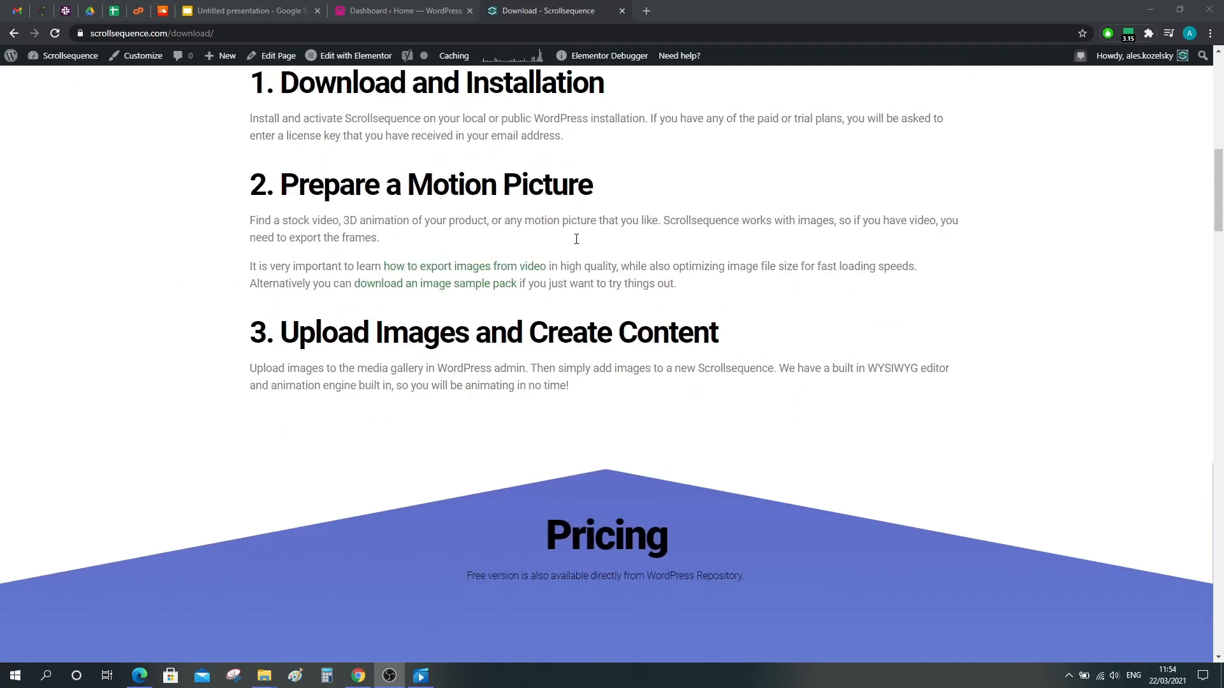
{"action": "scroll", "coordinate": [574, 249], "scroll_direction": "down", "scroll_amount": 15}
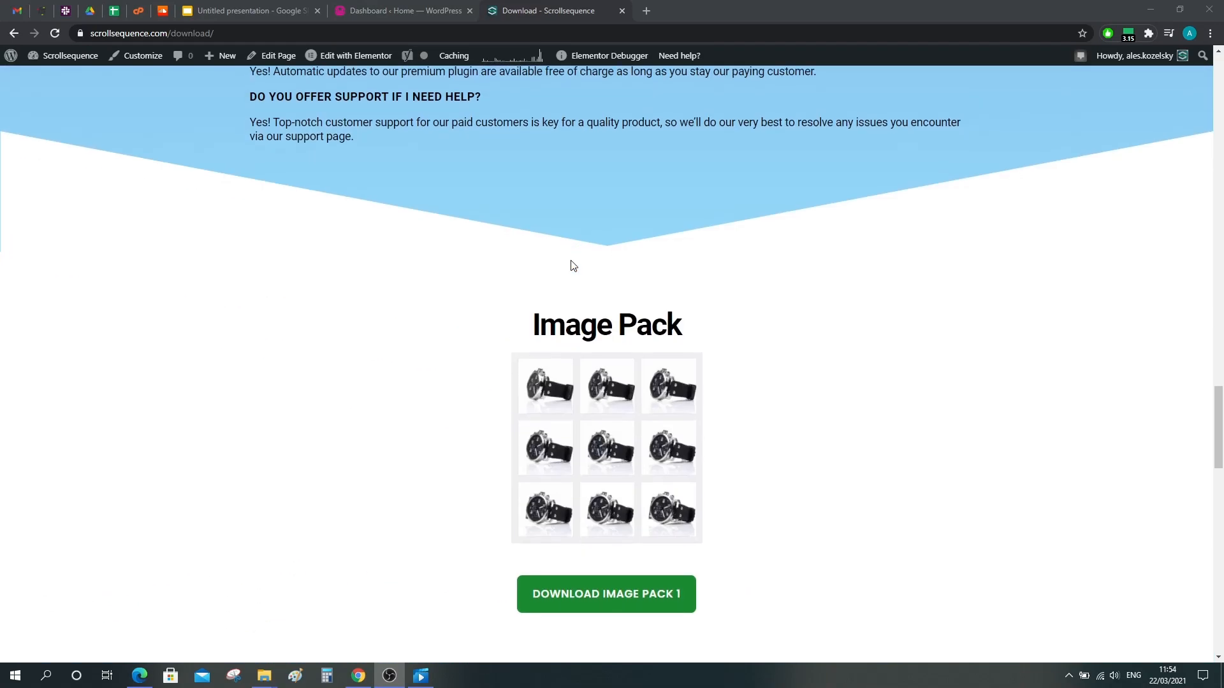
{"action": "scroll", "coordinate": [581, 540], "scroll_direction": "up", "scroll_amount": 3}
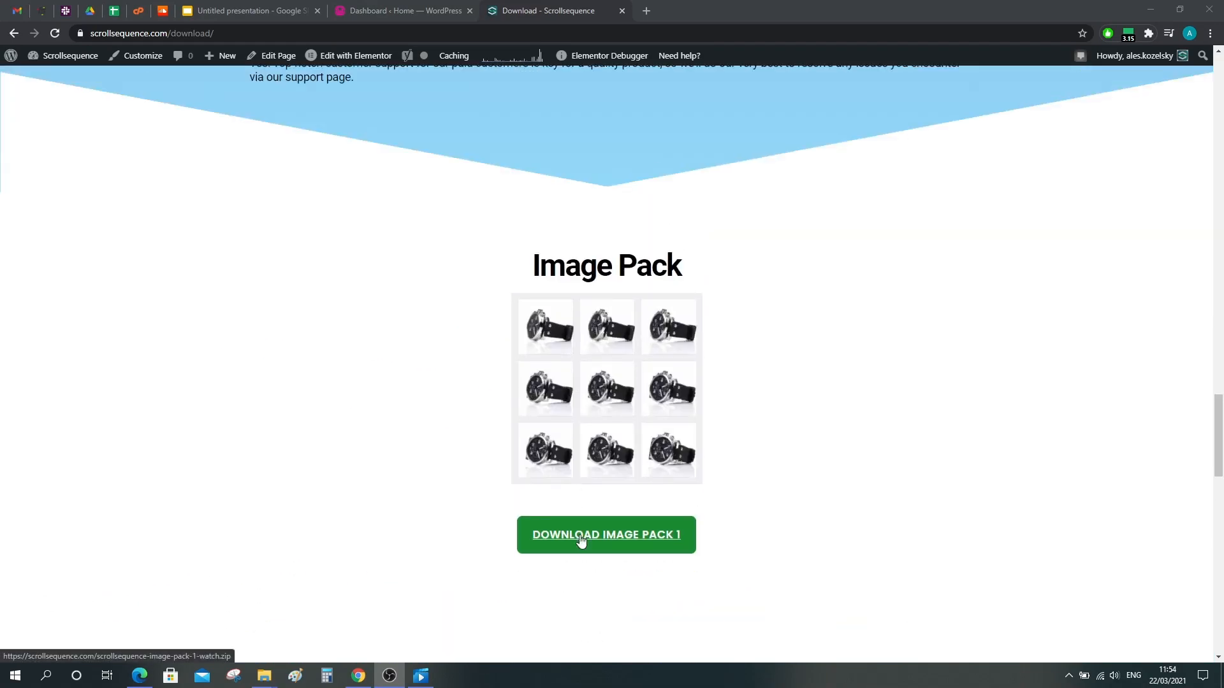
{"action": "left_click", "coordinate": [581, 540]}
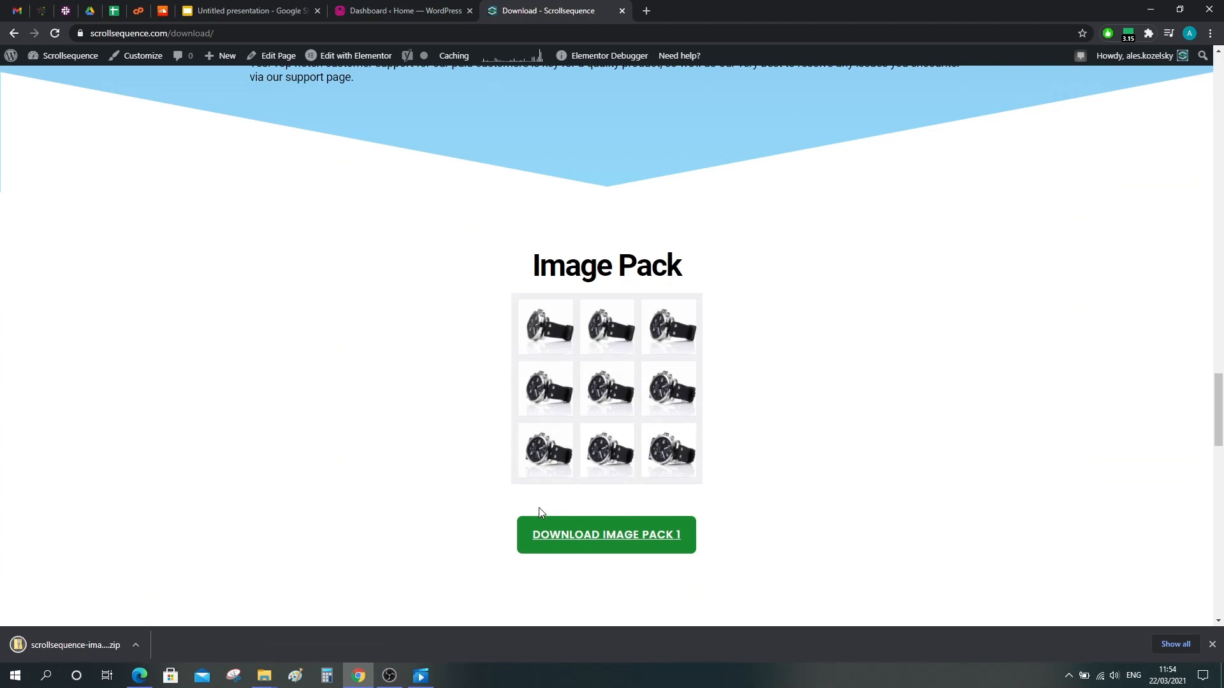
Step: Switch to File Explorer and view the images in the scrollsequence-image-pack-1-watch (2) folder
{"action": "left_click", "coordinate": [264, 675]}
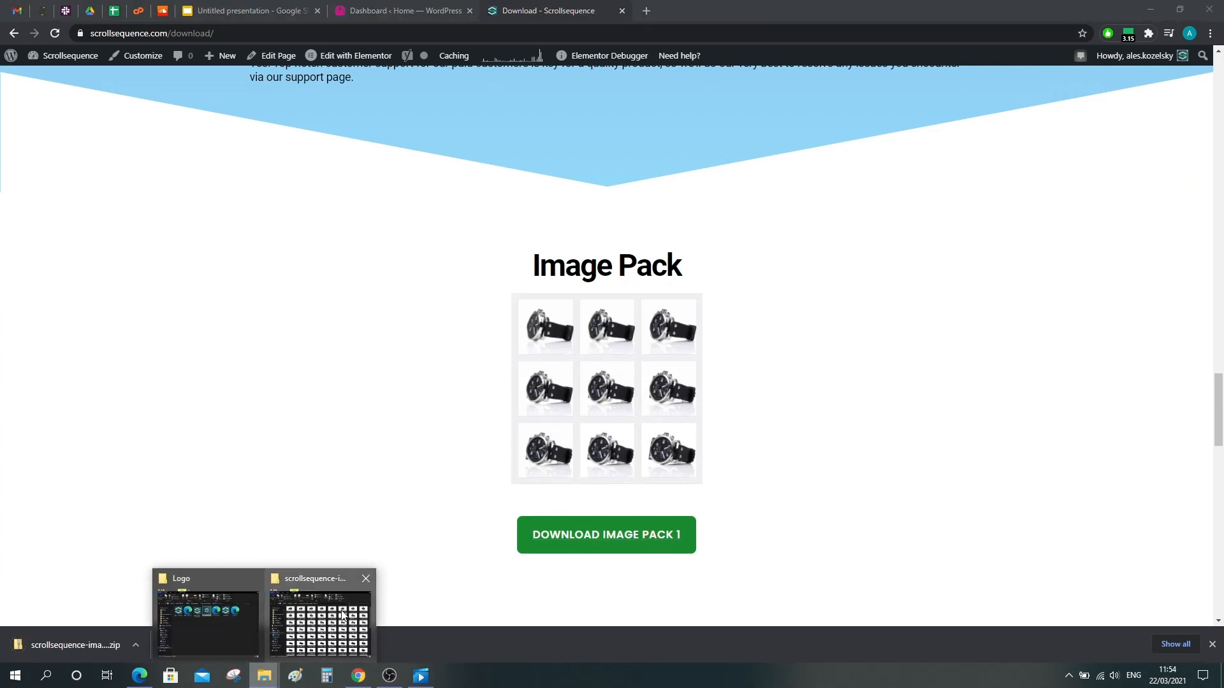
{"action": "left_click", "coordinate": [341, 614]}
{"action": "left_click", "coordinate": [209, 286]}
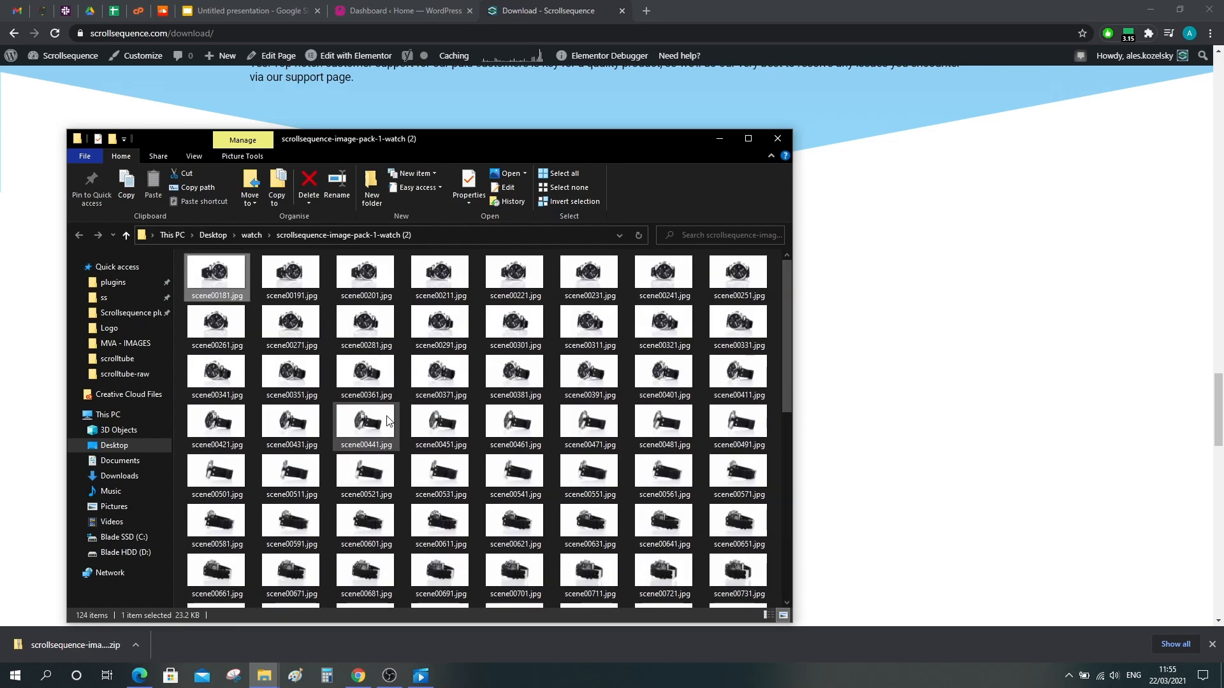
Step: Switch to the WordPress admin in the browser and open the Media Library's file upload area
{"action": "left_click", "coordinate": [391, 10]}
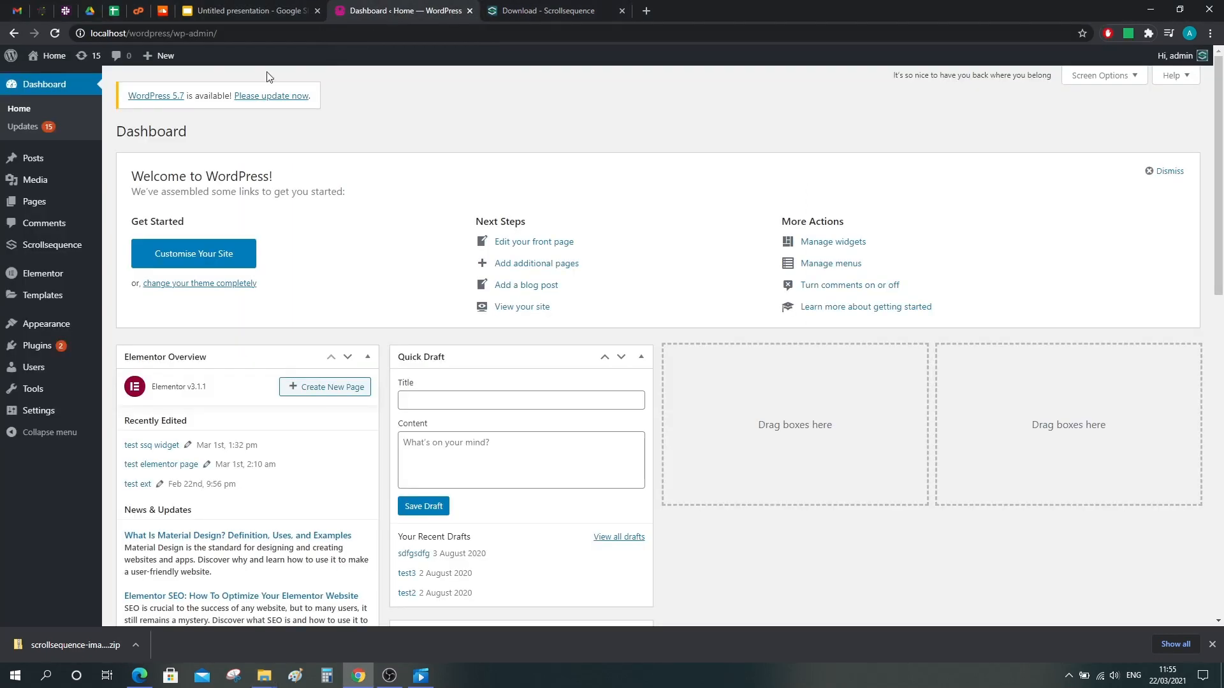
{"action": "left_click", "coordinate": [46, 181]}
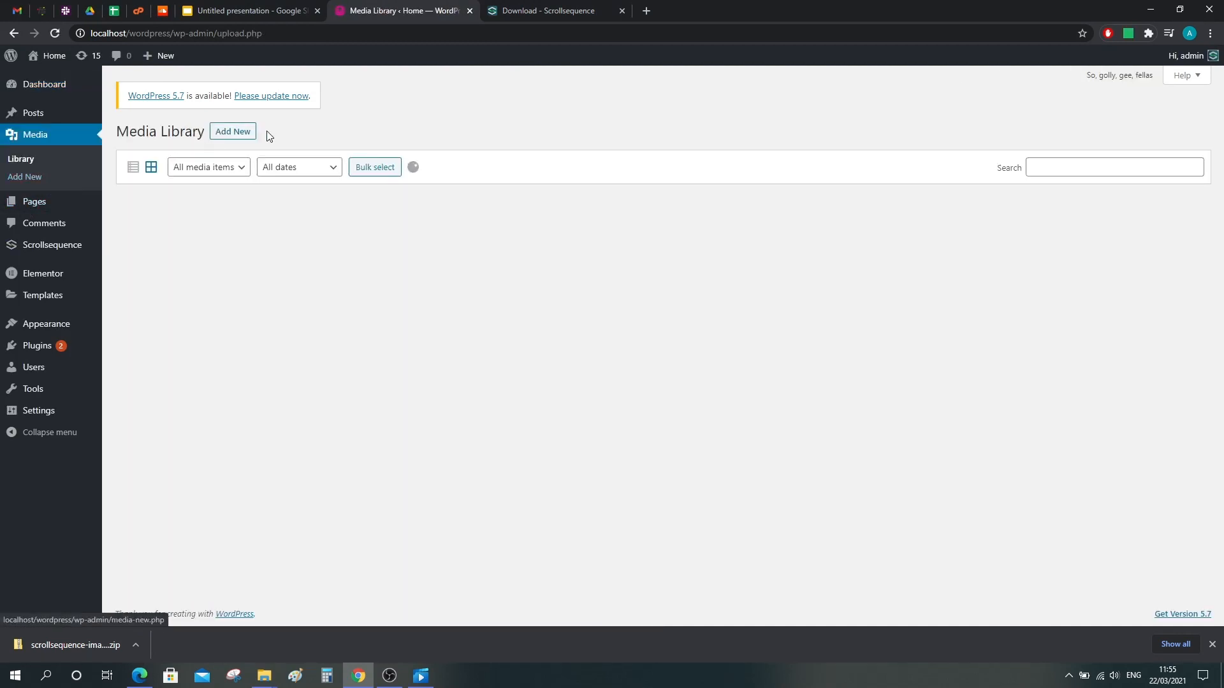
{"action": "left_click", "coordinate": [241, 134]}
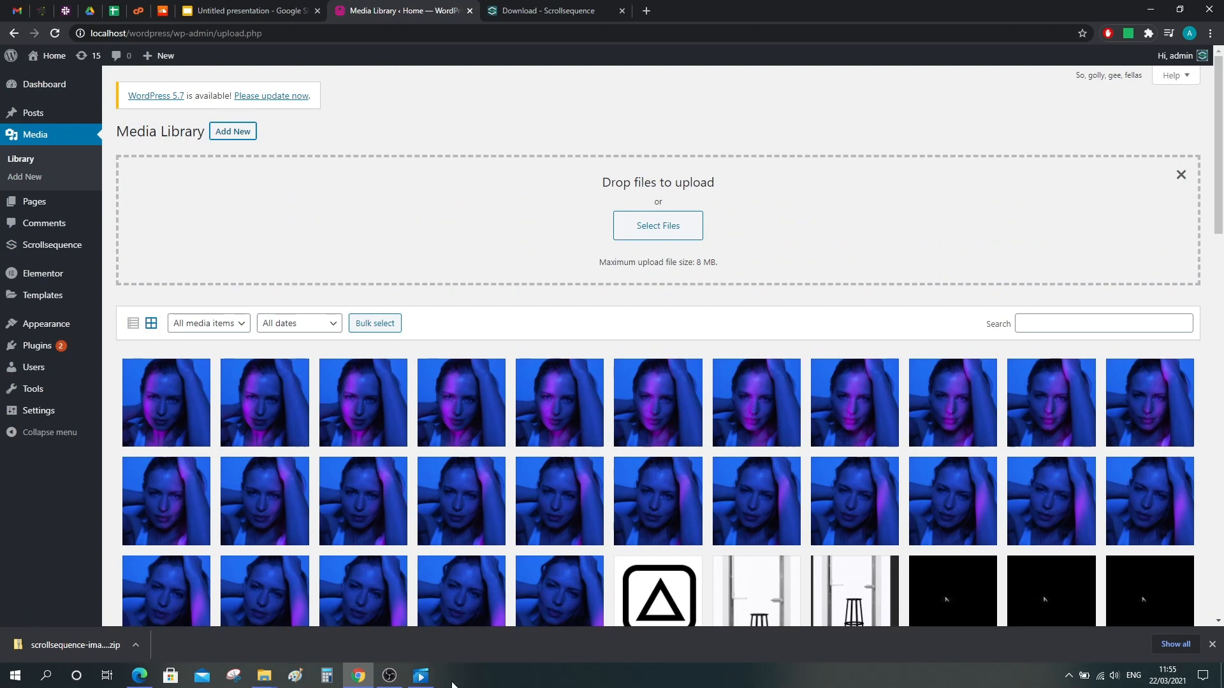
Step: Upload all watch images, scene00181.jpg through scene01421.jpg, from the image pack folder to the Media Library
{"action": "left_click", "coordinate": [263, 675]}
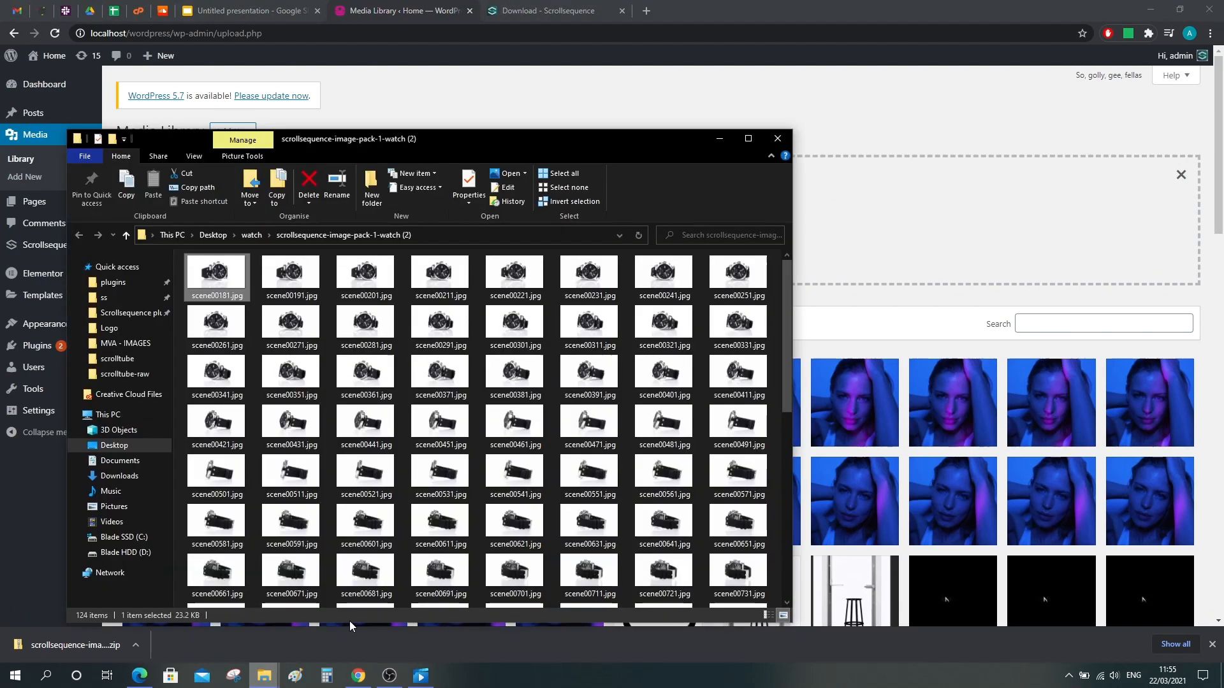
{"action": "left_click", "coordinate": [216, 297]}
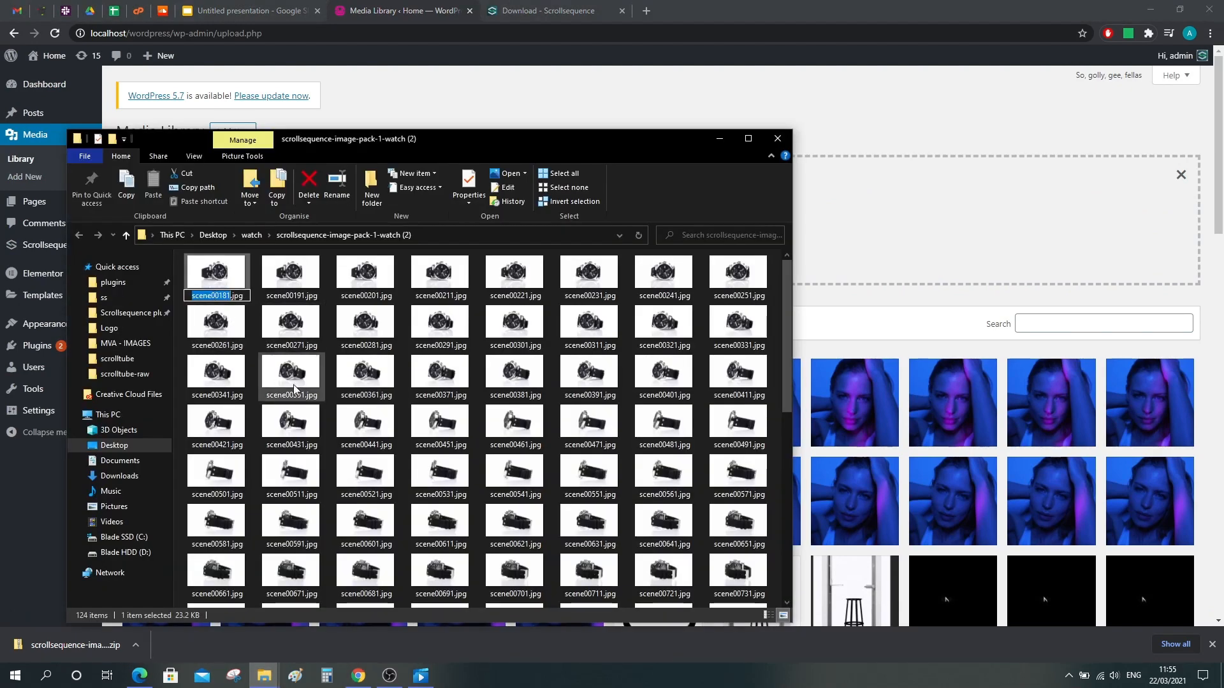
{"action": "key", "text": "Escape"}
{"action": "scroll", "coordinate": [357, 338], "scroll_direction": "down", "scroll_amount": 7}
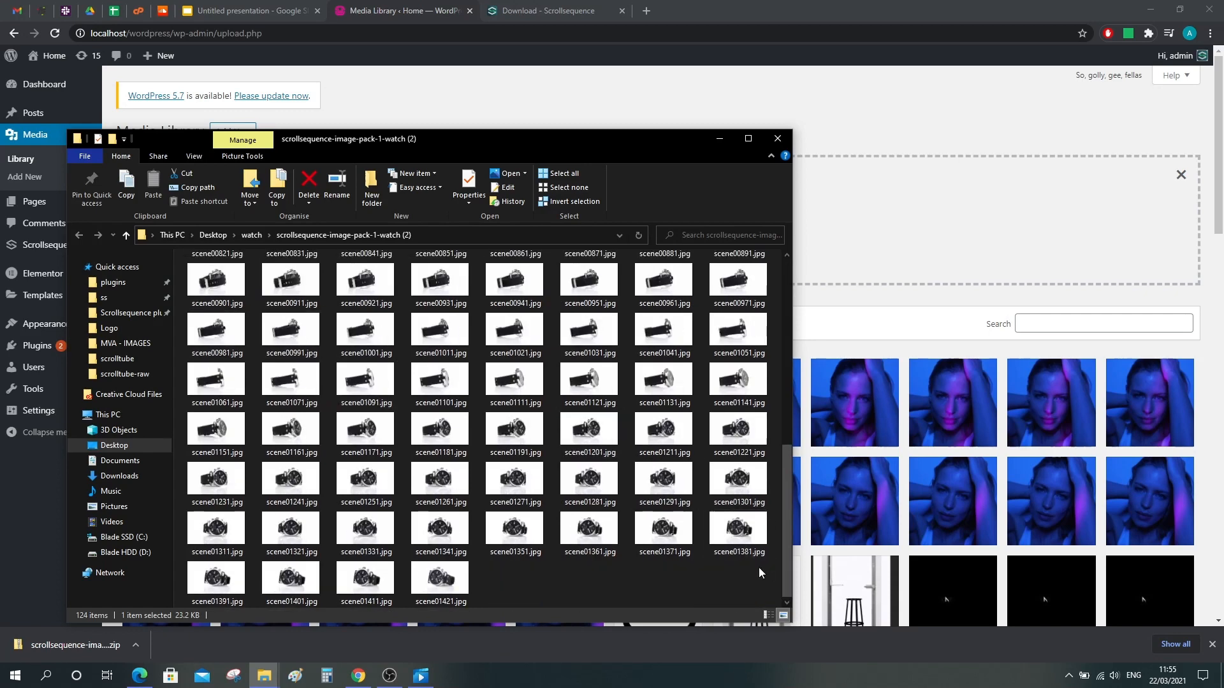
{"action": "left_click", "coordinate": [440, 582], "text": "shift"}
{"action": "left_click_drag", "start_coordinate": [441, 581], "coordinate": [923, 240]}
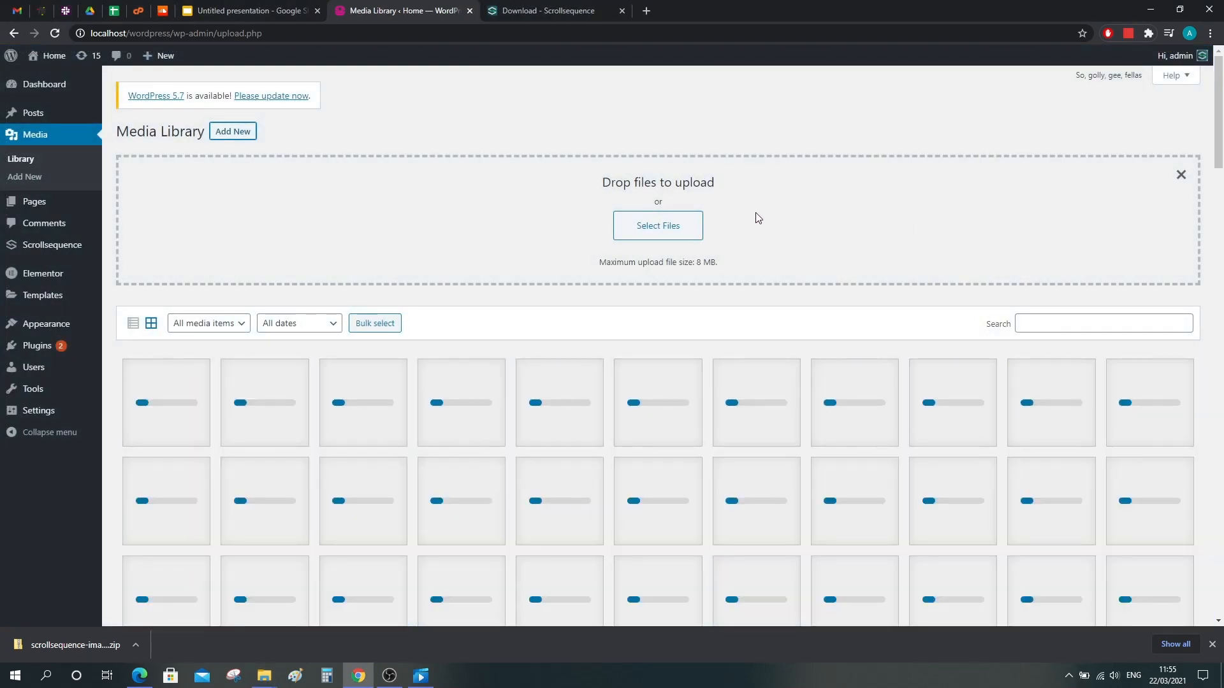
{"action": "scroll", "coordinate": [742, 252], "scroll_direction": "down", "scroll_amount": 5}
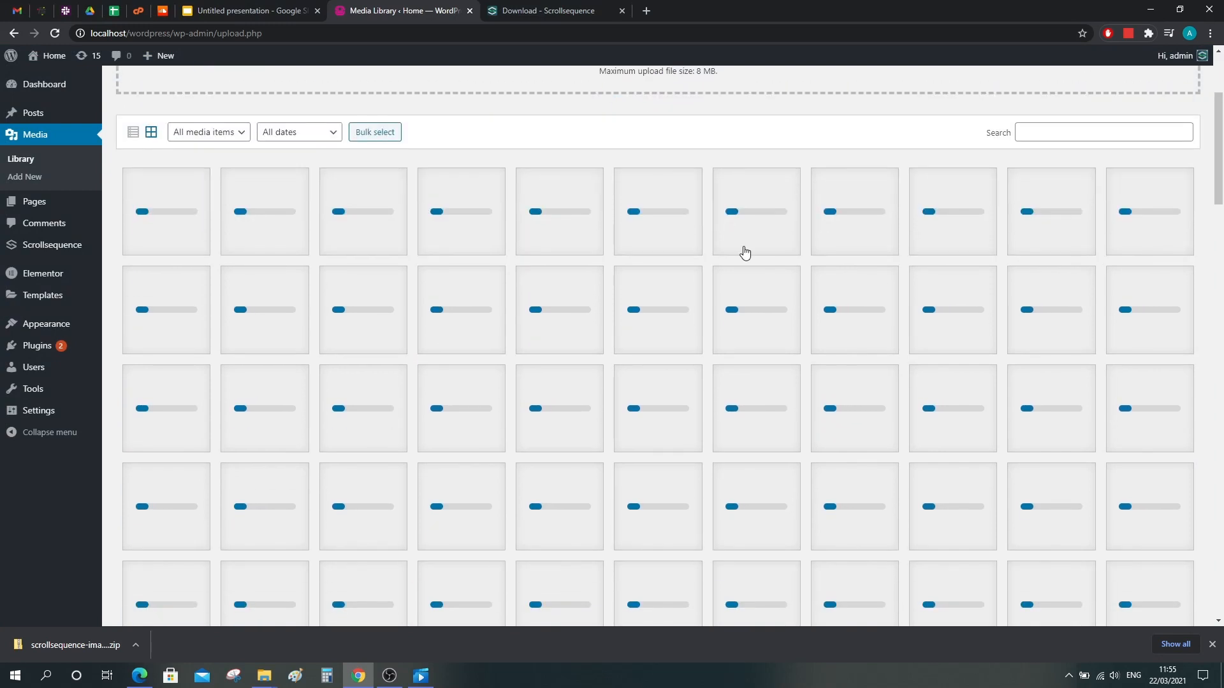
{"action": "scroll", "coordinate": [742, 257], "scroll_direction": "down", "scroll_amount": 5}
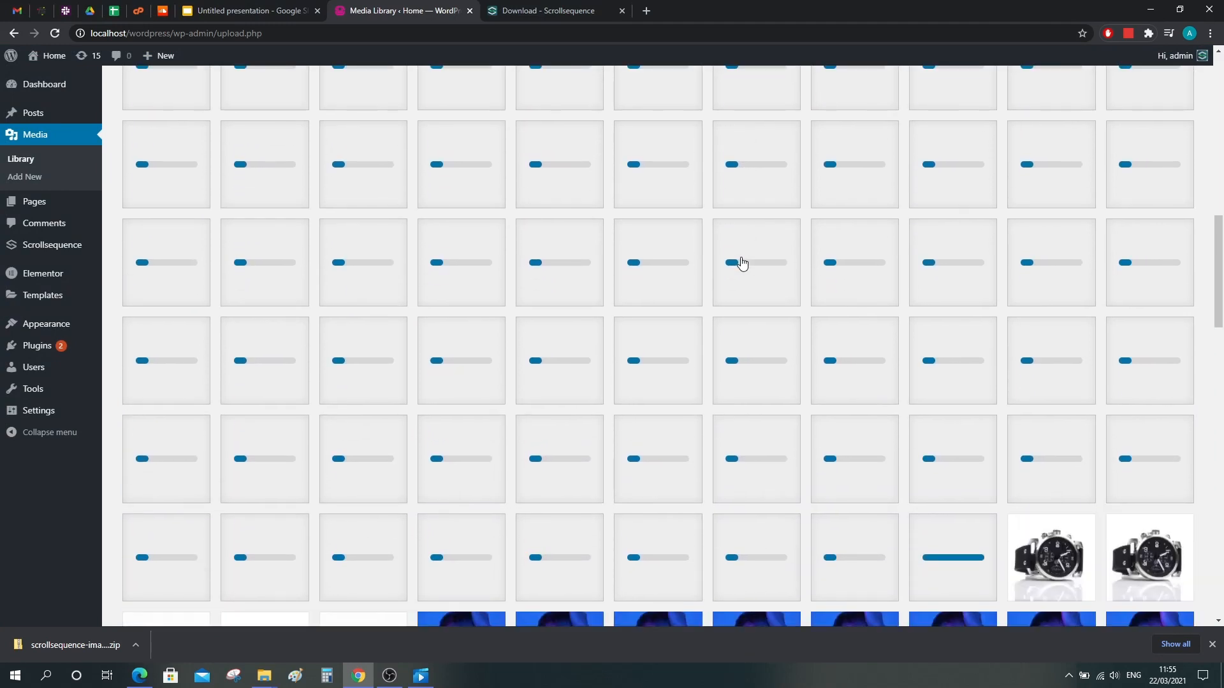
{"action": "scroll", "coordinate": [740, 262], "scroll_direction": "up", "scroll_amount": 10}
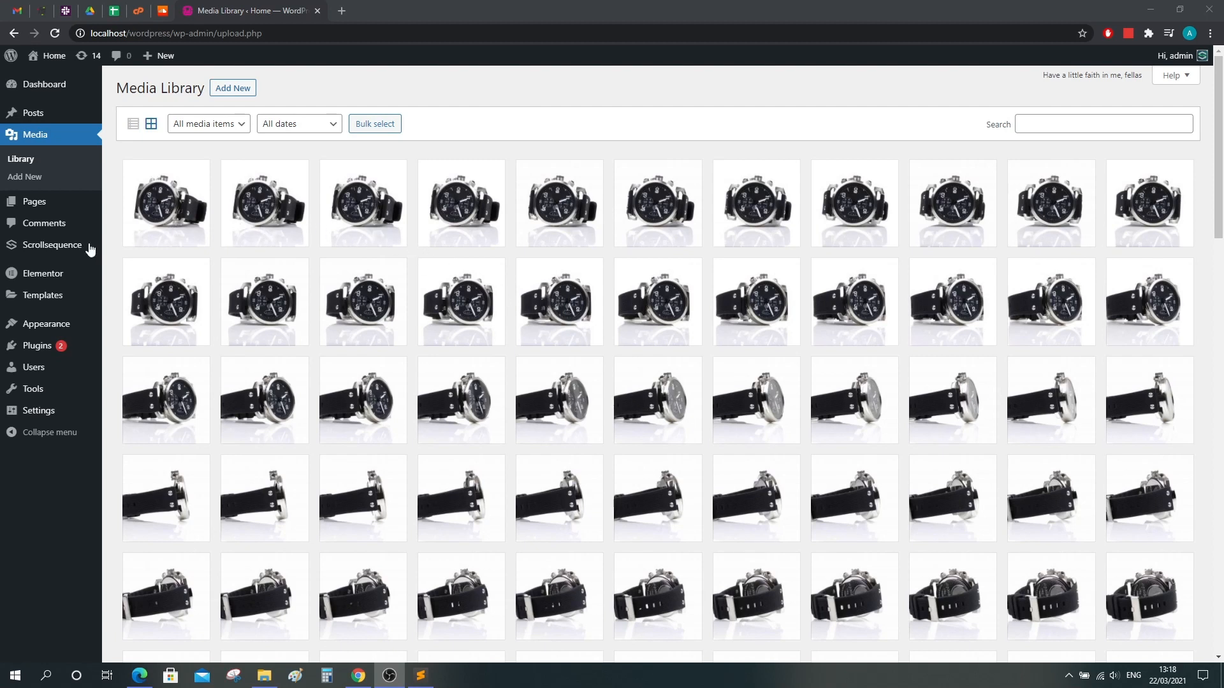
Step: Create a new Scrollsequence titled "Watch Example Tutorial" and add its first scene
{"action": "mouse_move", "coordinate": [63, 253]}
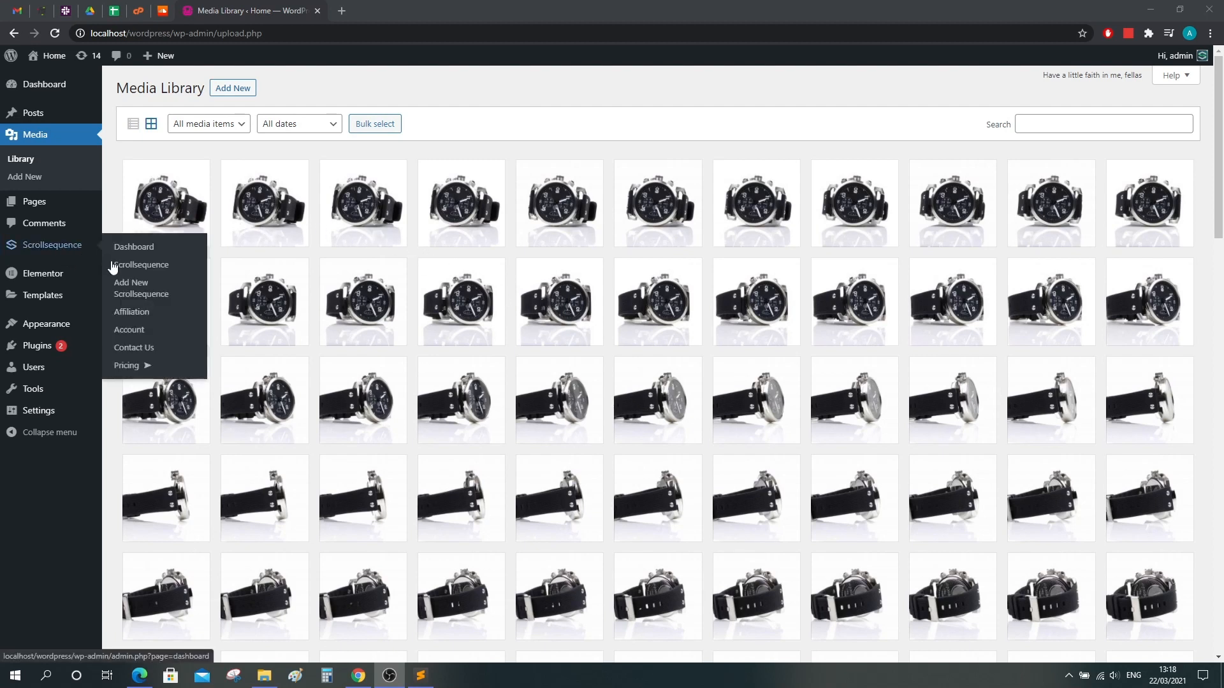
{"action": "left_click", "coordinate": [137, 290]}
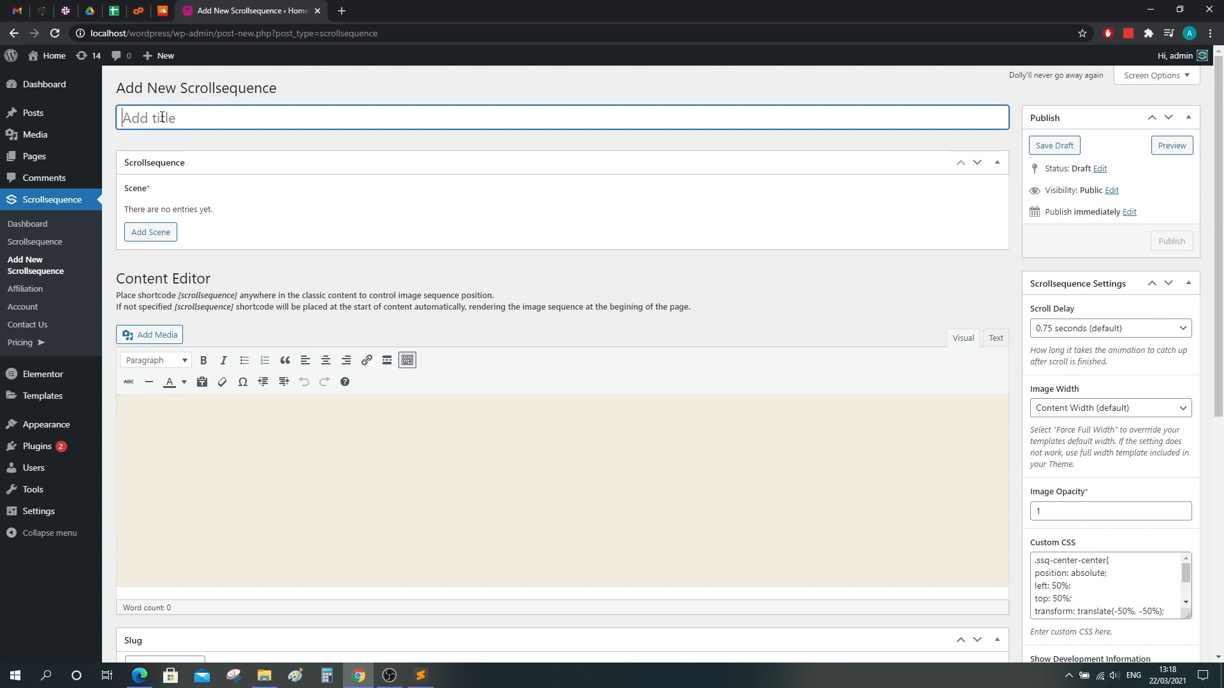
{"action": "type", "text": "Watch Example Tutorial"}
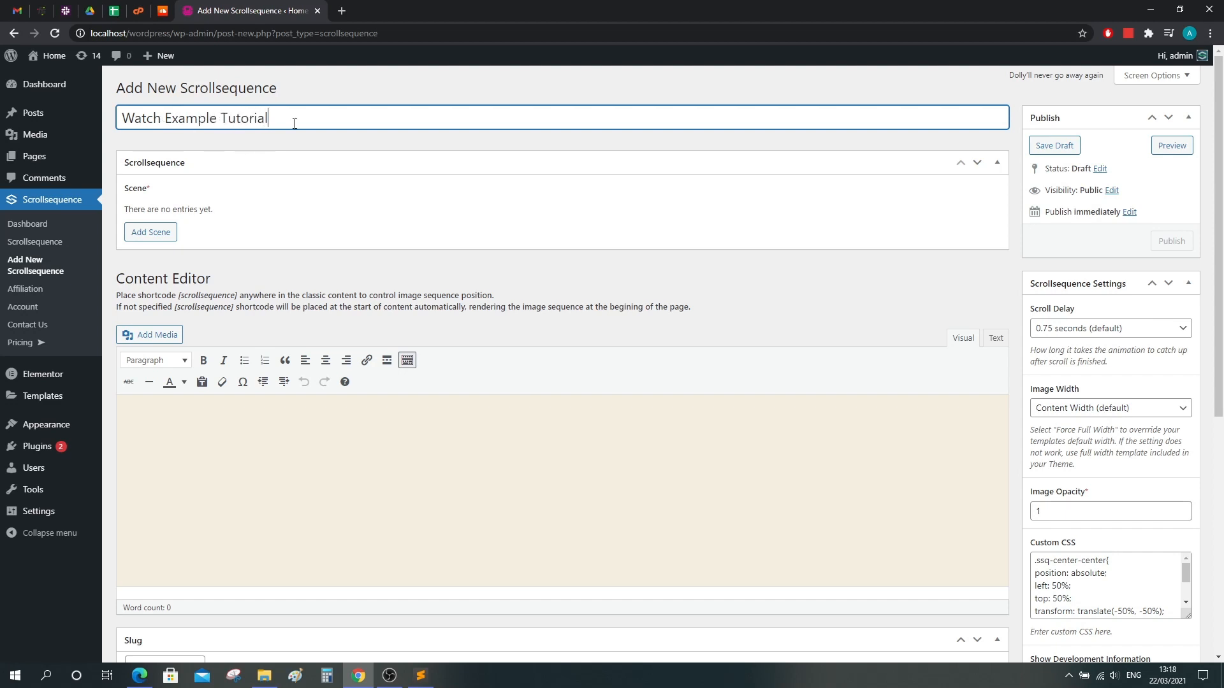
{"action": "left_click_drag", "start_coordinate": [294, 124], "coordinate": [125, 117]}
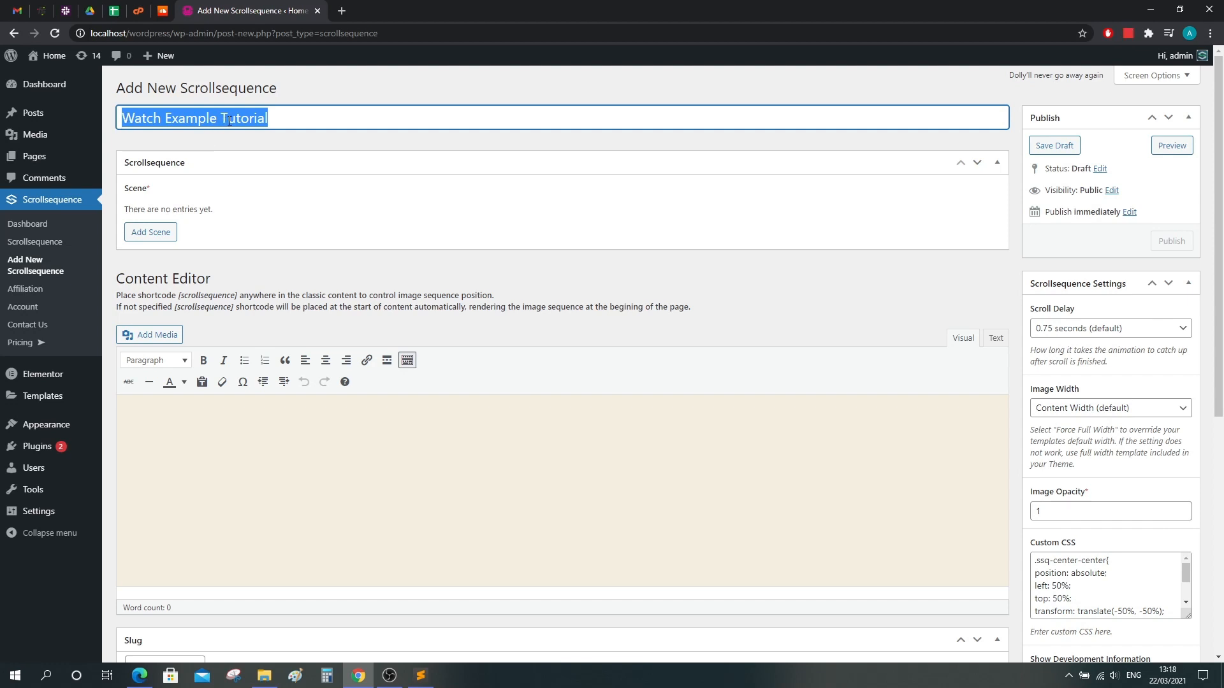
{"action": "left_click", "coordinate": [156, 232]}
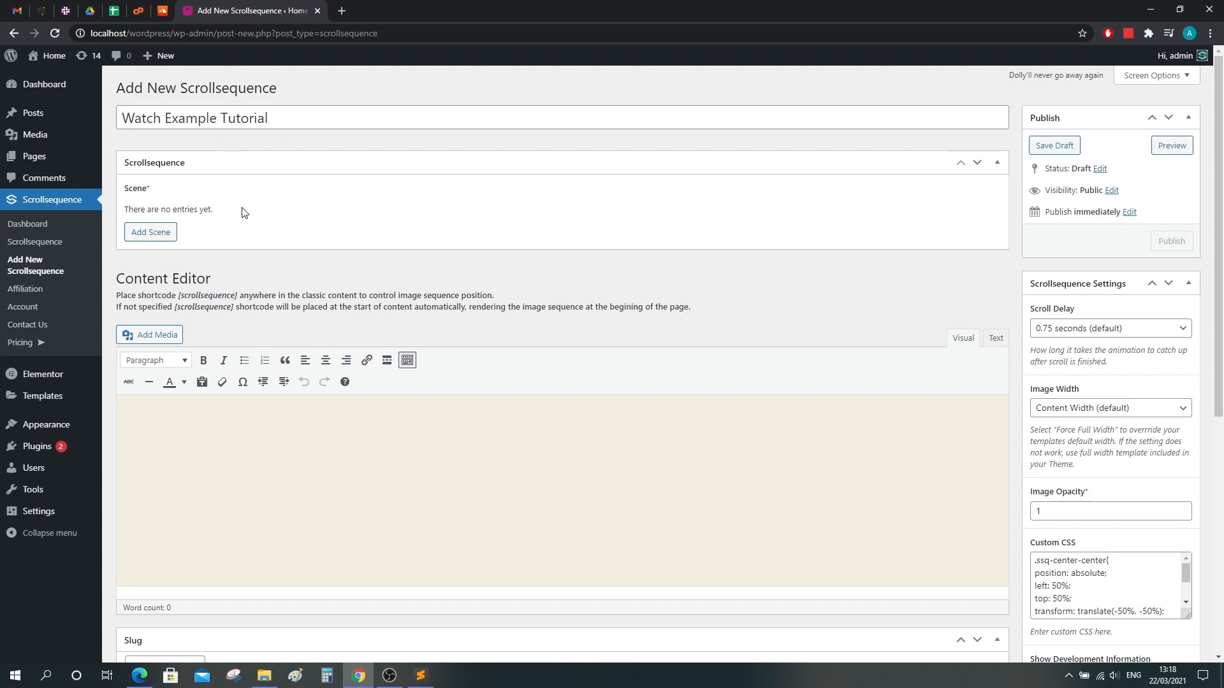
{"action": "left_click", "coordinate": [165, 234]}
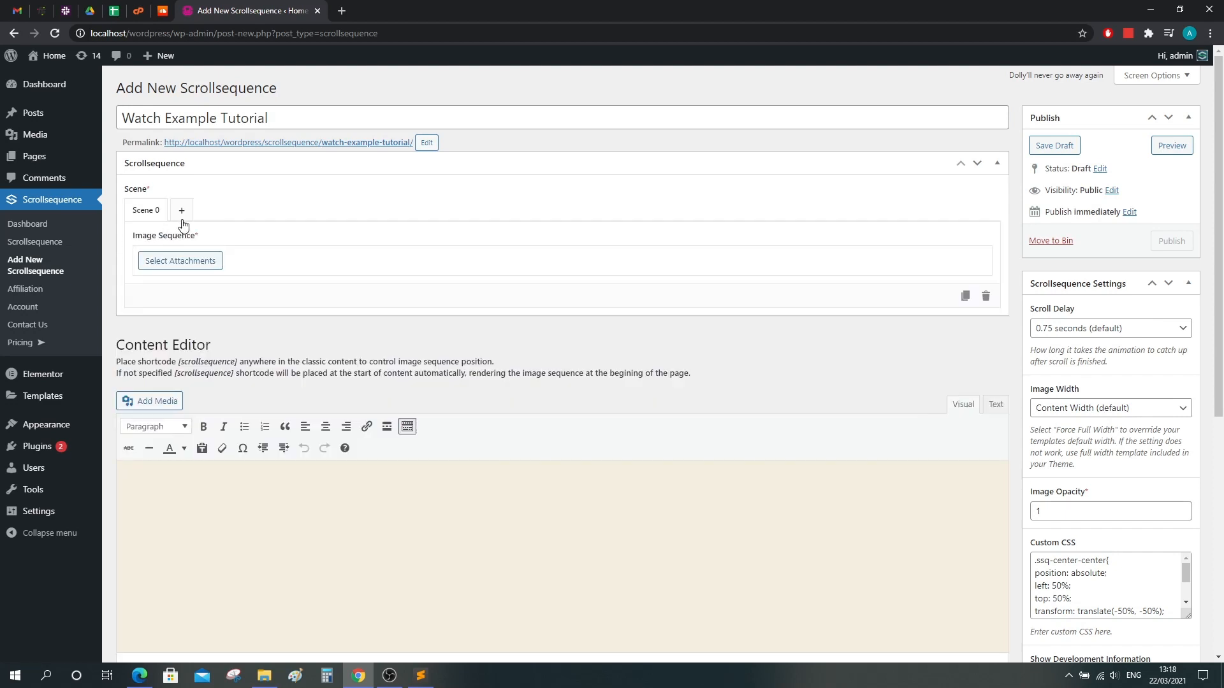
Step: Add three extra scenes after Scene 0 and delete all three again
{"action": "left_click", "coordinate": [183, 212]}
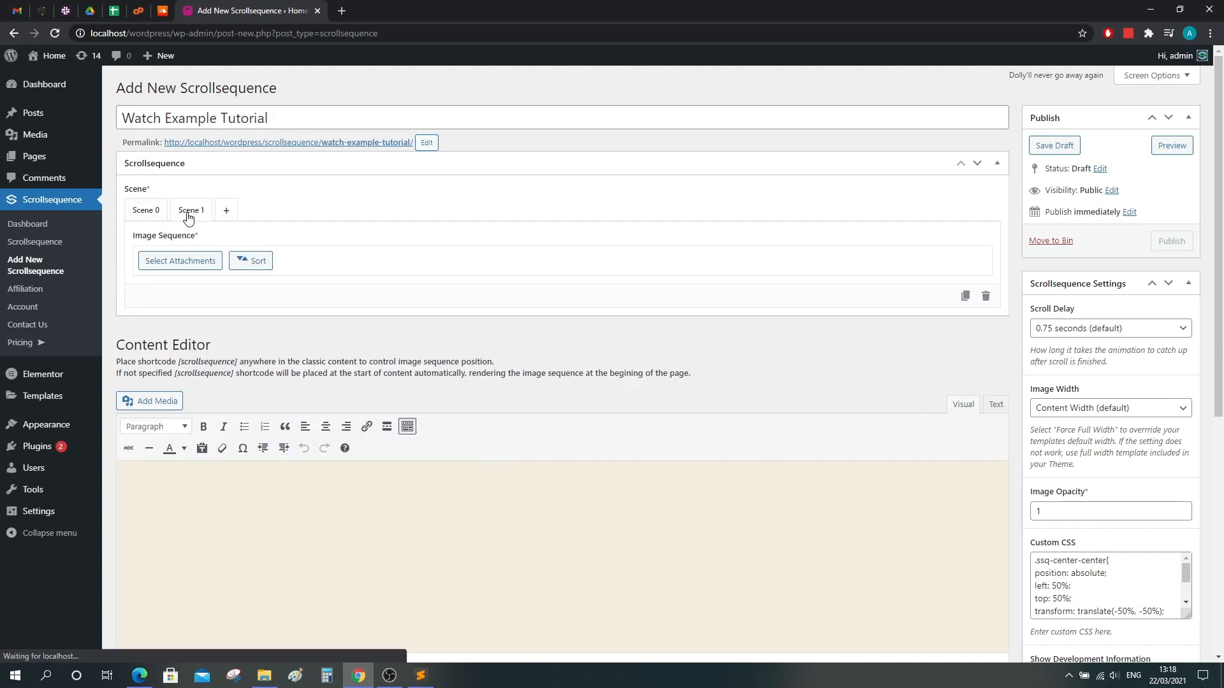
{"action": "left_click", "coordinate": [228, 211]}
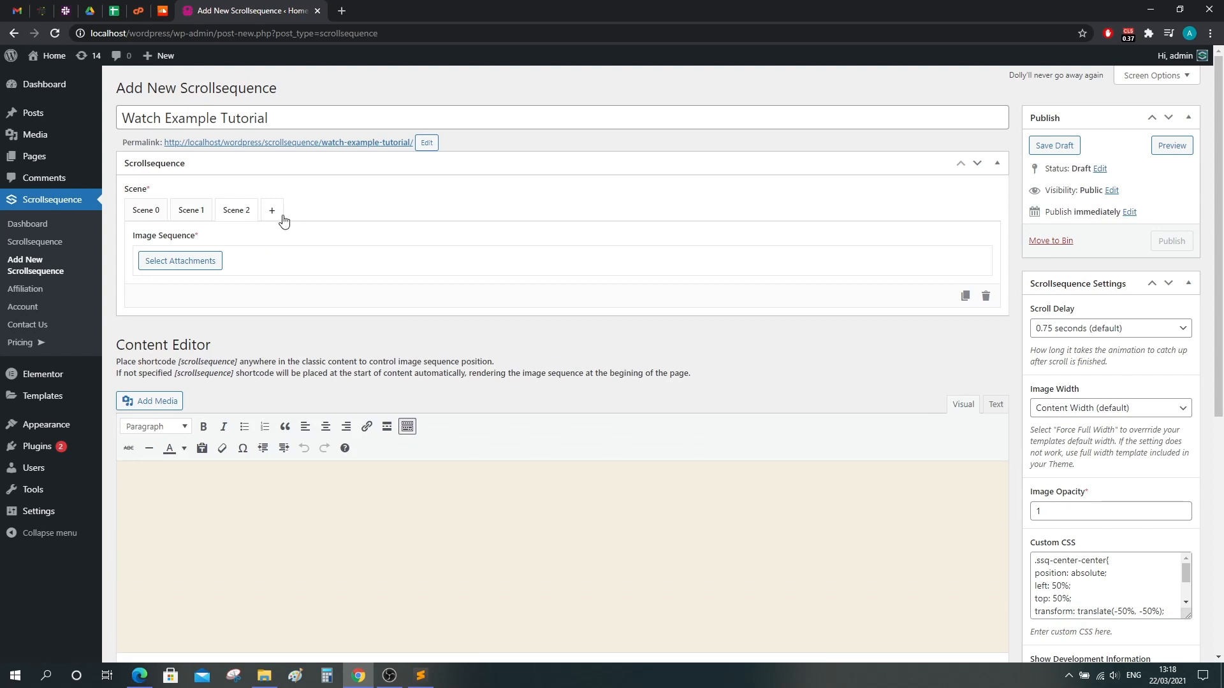
{"action": "left_click", "coordinate": [273, 211]}
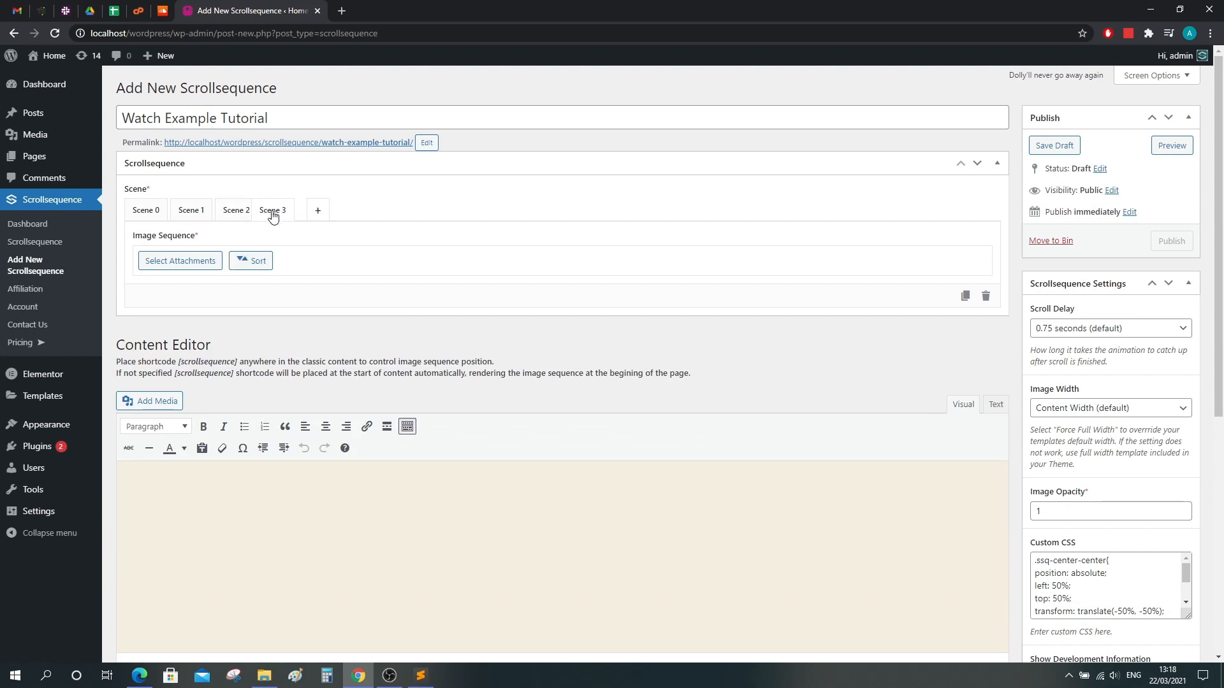
{"action": "mouse_move", "coordinate": [274, 218]}
{"action": "left_mouse_down"}
{"action": "mouse_move", "coordinate": [191, 210]}
{"action": "mouse_move", "coordinate": [290, 219]}
{"action": "left_mouse_up"}
{"action": "left_click", "coordinate": [986, 297]}
{"action": "left_click", "coordinate": [986, 297]}
{"action": "left_click", "coordinate": [987, 297]}
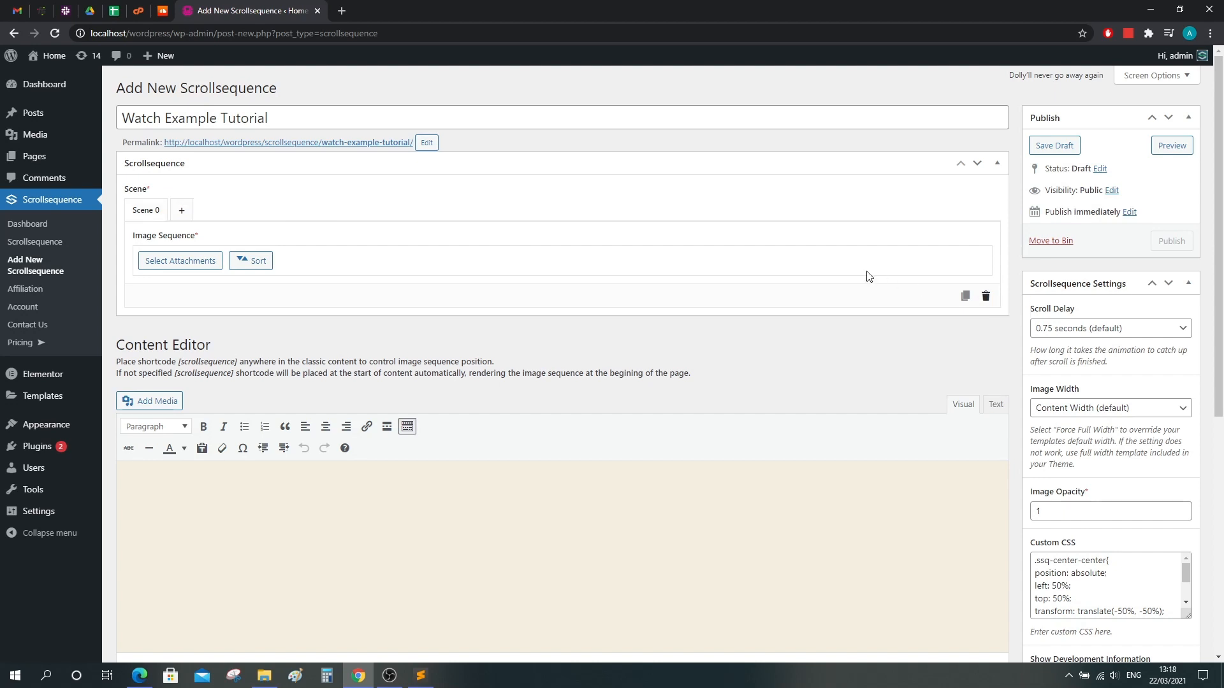
Step: Attach the watch images from scene01411.jpg through scene00211.jpg as Scene 0's image sequence
{"action": "left_click", "coordinate": [159, 269]}
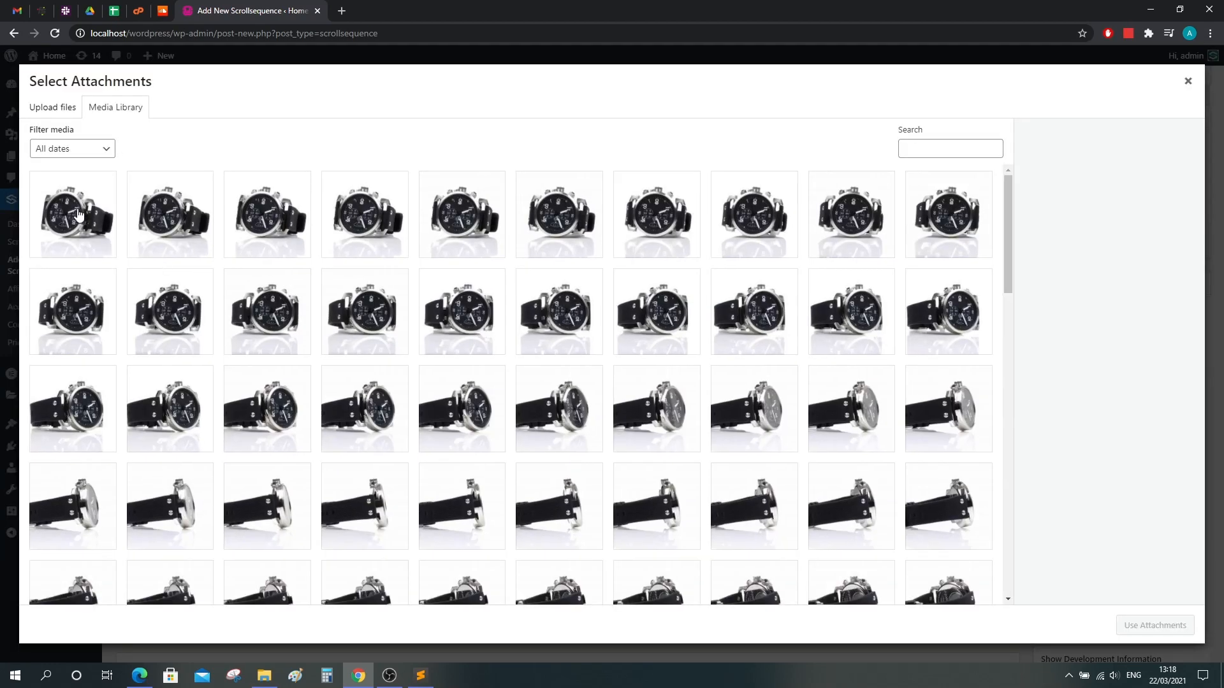
{"action": "left_click", "coordinate": [78, 214]}
{"action": "scroll", "coordinate": [538, 379], "scroll_direction": "down", "scroll_amount": 10}
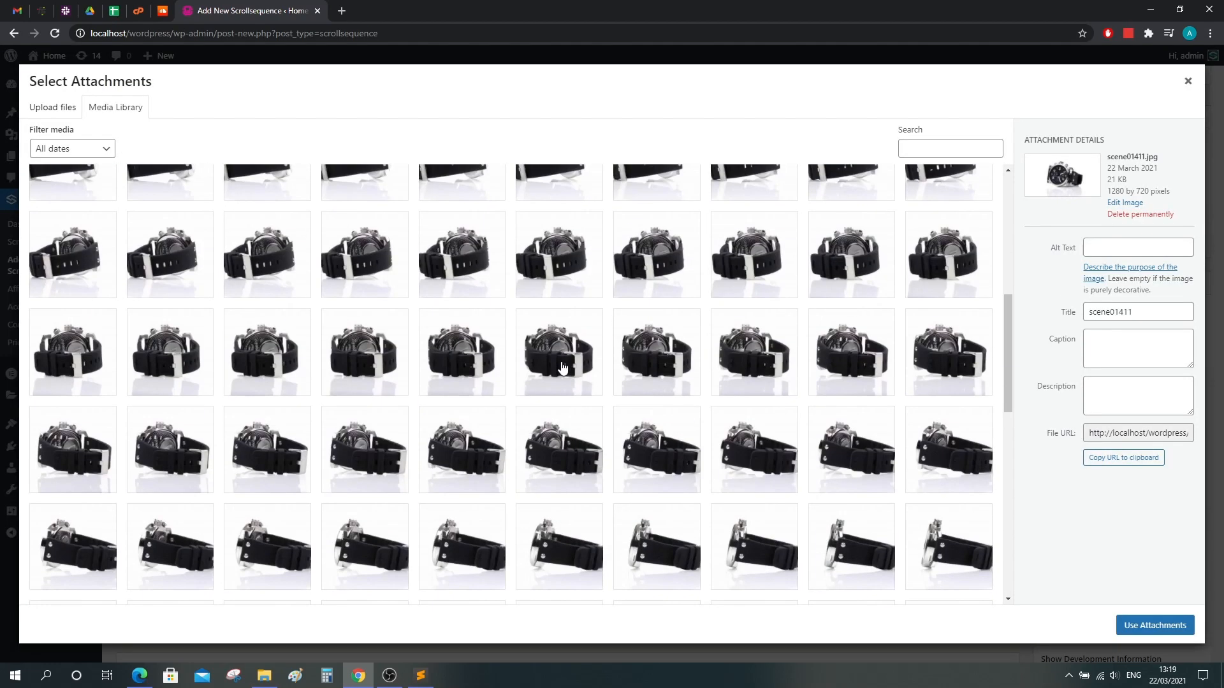
{"action": "scroll", "coordinate": [564, 371], "scroll_direction": "down", "scroll_amount": 3}
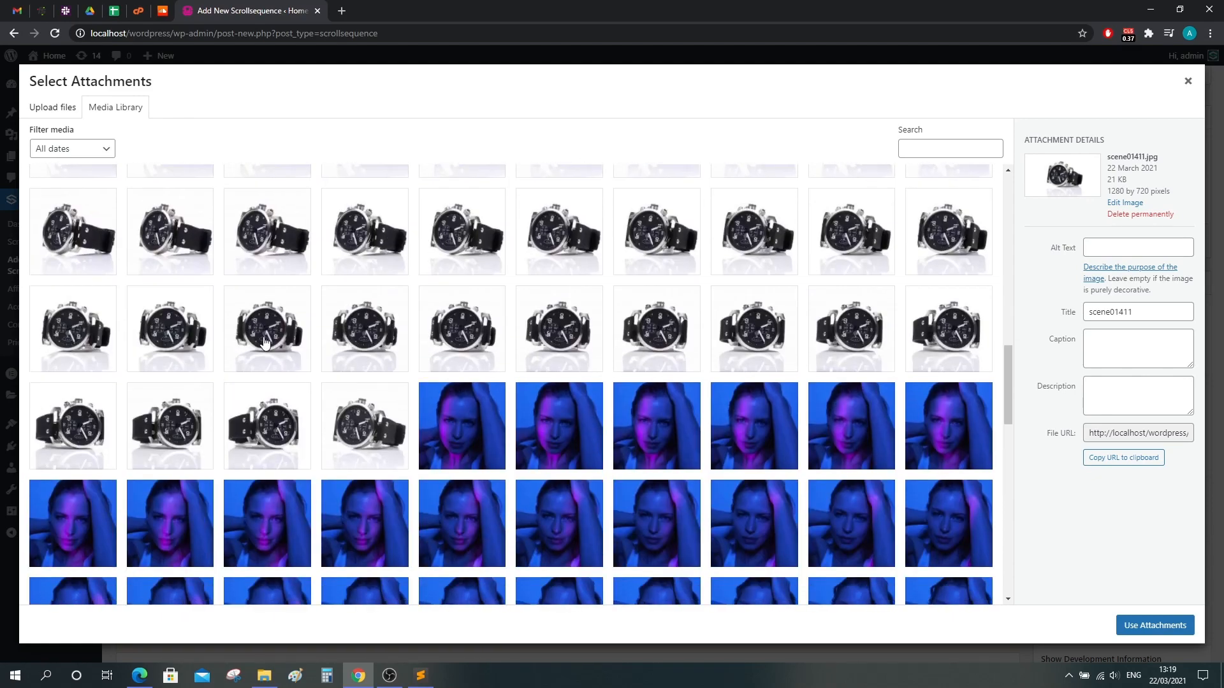
{"action": "left_click", "coordinate": [943, 337], "text": "shift"}
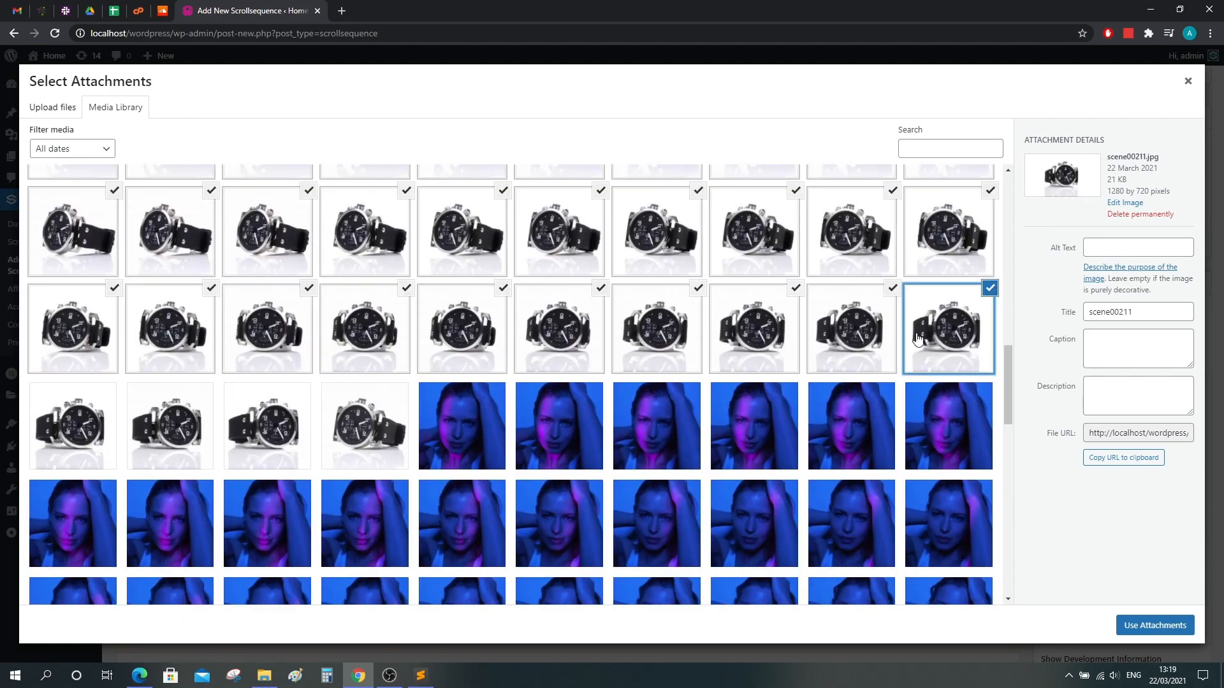
{"action": "scroll", "coordinate": [837, 363], "scroll_direction": "up", "scroll_amount": 5}
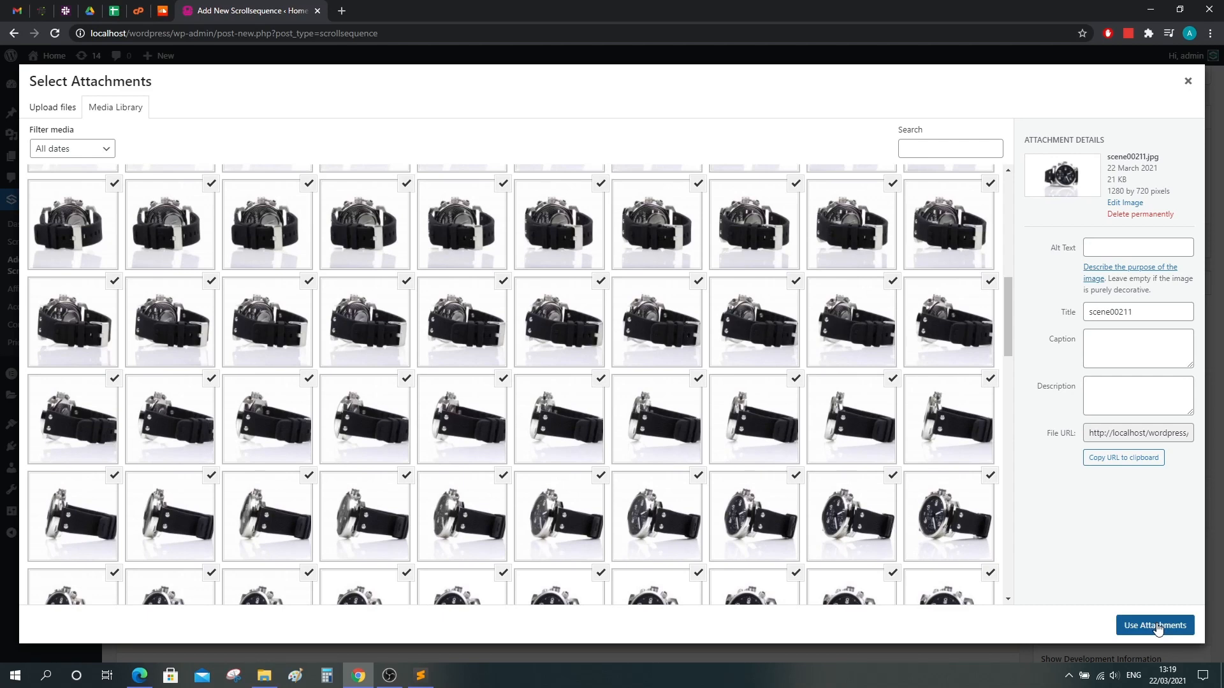
{"action": "left_click", "coordinate": [1155, 625]}
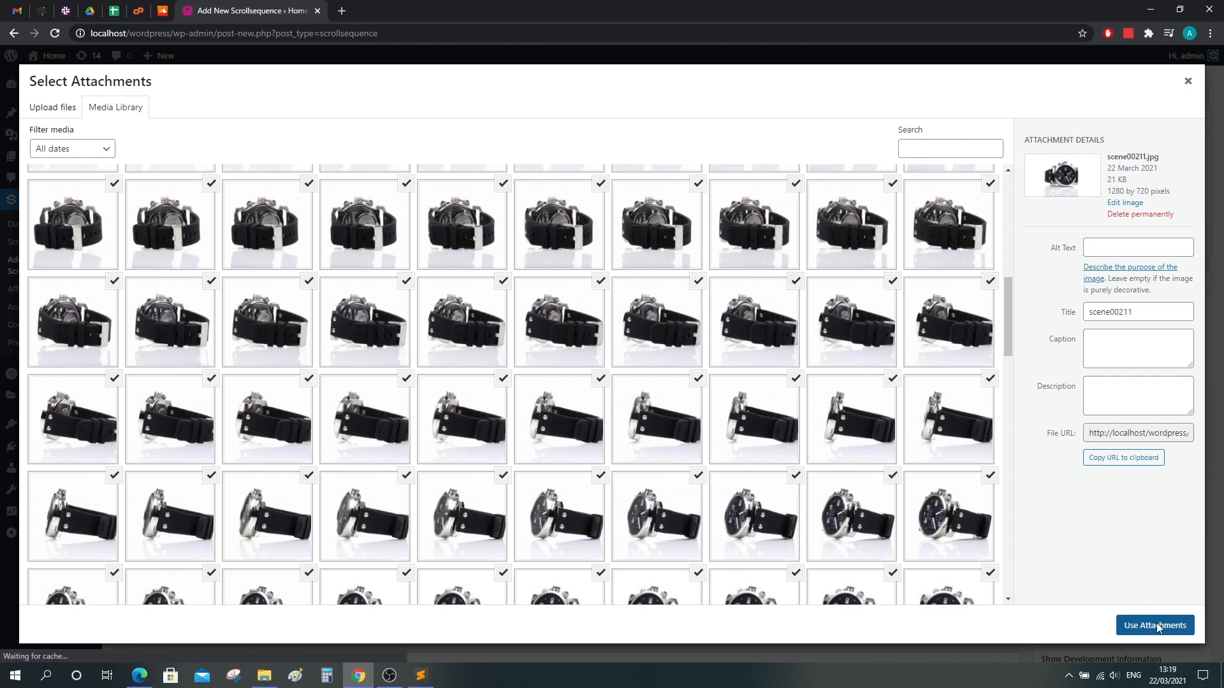
{"action": "scroll", "coordinate": [815, 388], "scroll_direction": "down", "scroll_amount": 1}
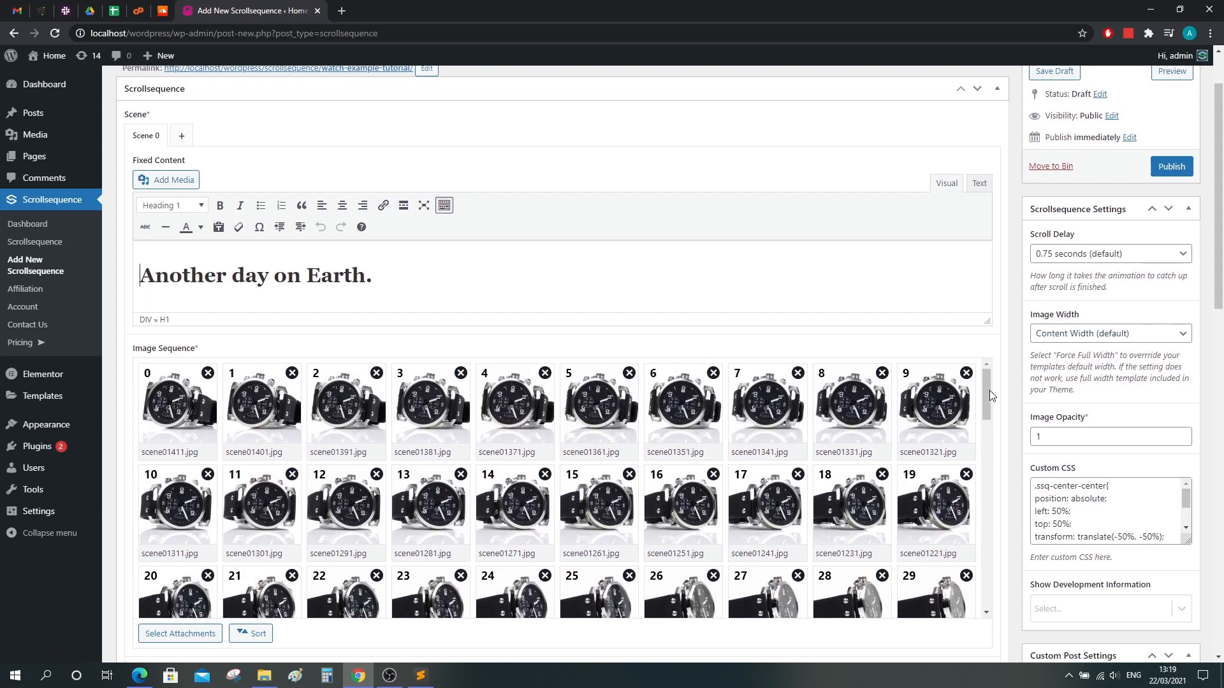
{"action": "left_click_drag", "start_coordinate": [989, 390], "coordinate": [1018, 602]}
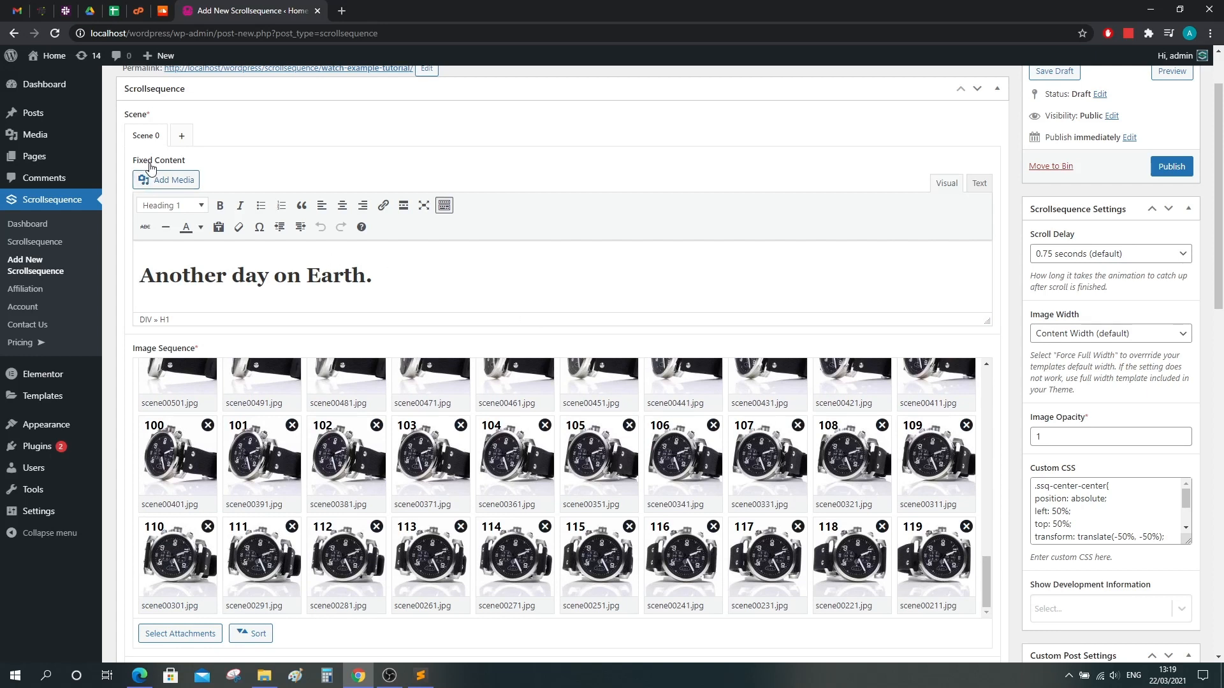
{"action": "left_click_drag", "start_coordinate": [411, 281], "coordinate": [135, 277]}
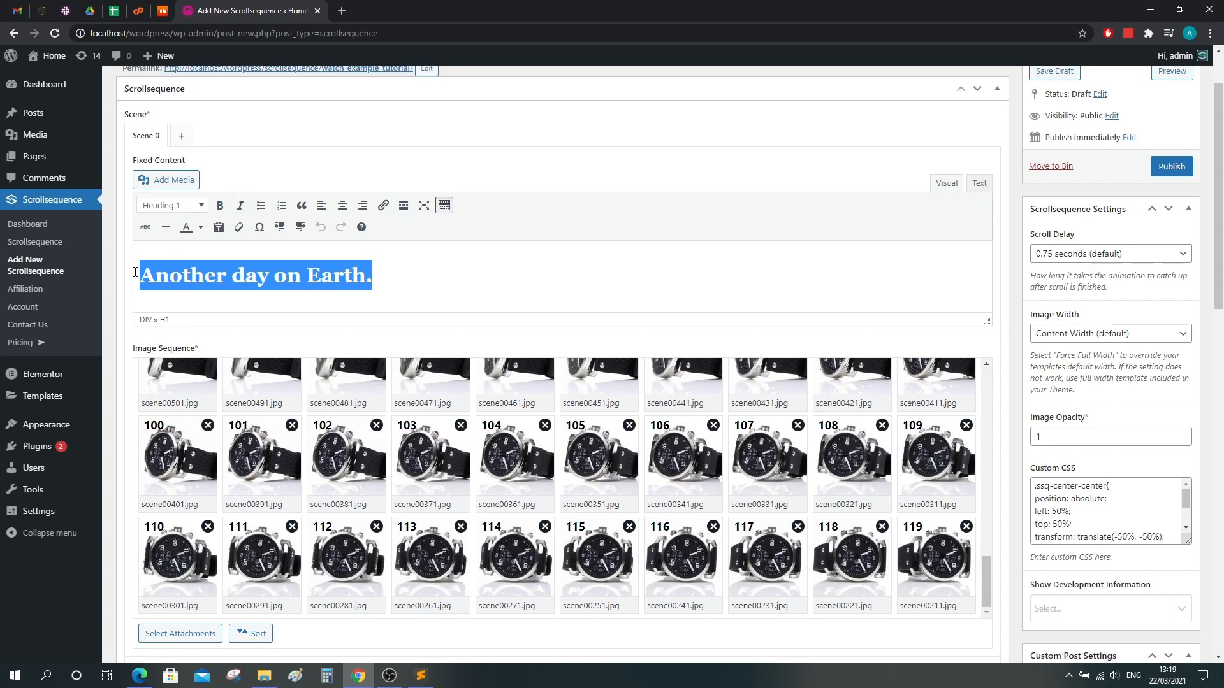
{"action": "left_click", "coordinate": [190, 278]}
{"action": "left_click_drag", "start_coordinate": [411, 287], "coordinate": [138, 275]}
Step: Add a fixed content animation entry to Scene 0
{"action": "scroll", "coordinate": [265, 361], "scroll_direction": "down", "scroll_amount": 6}
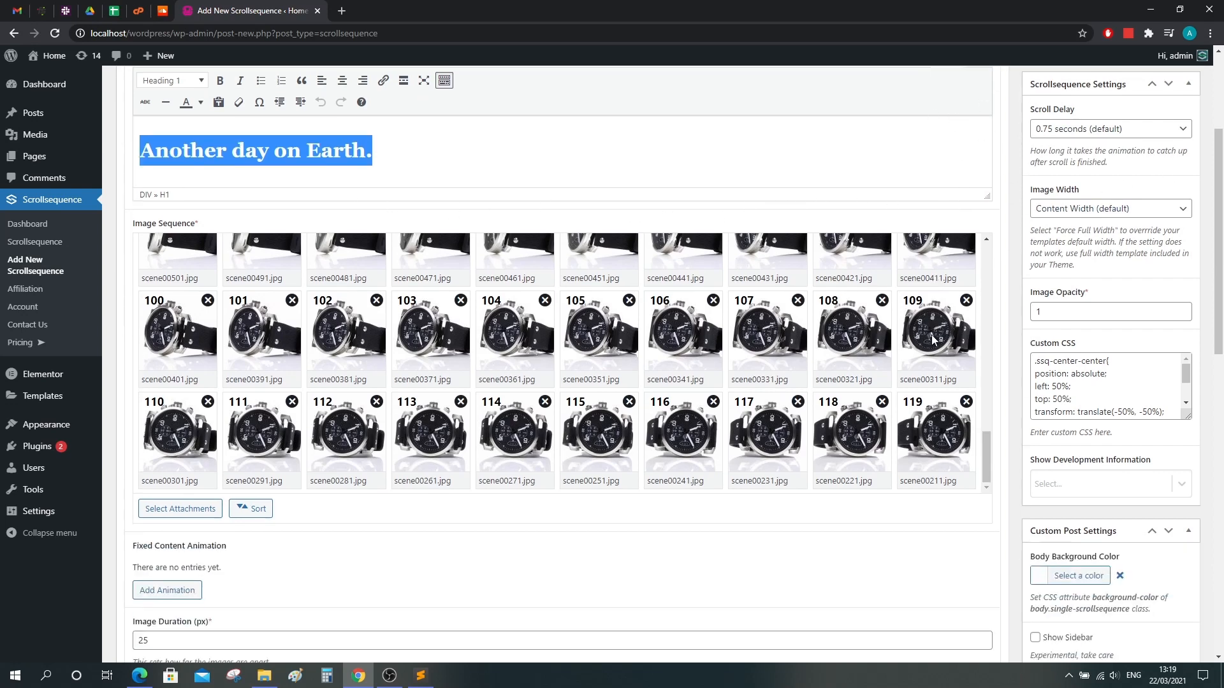
{"action": "left_click", "coordinate": [159, 329]}
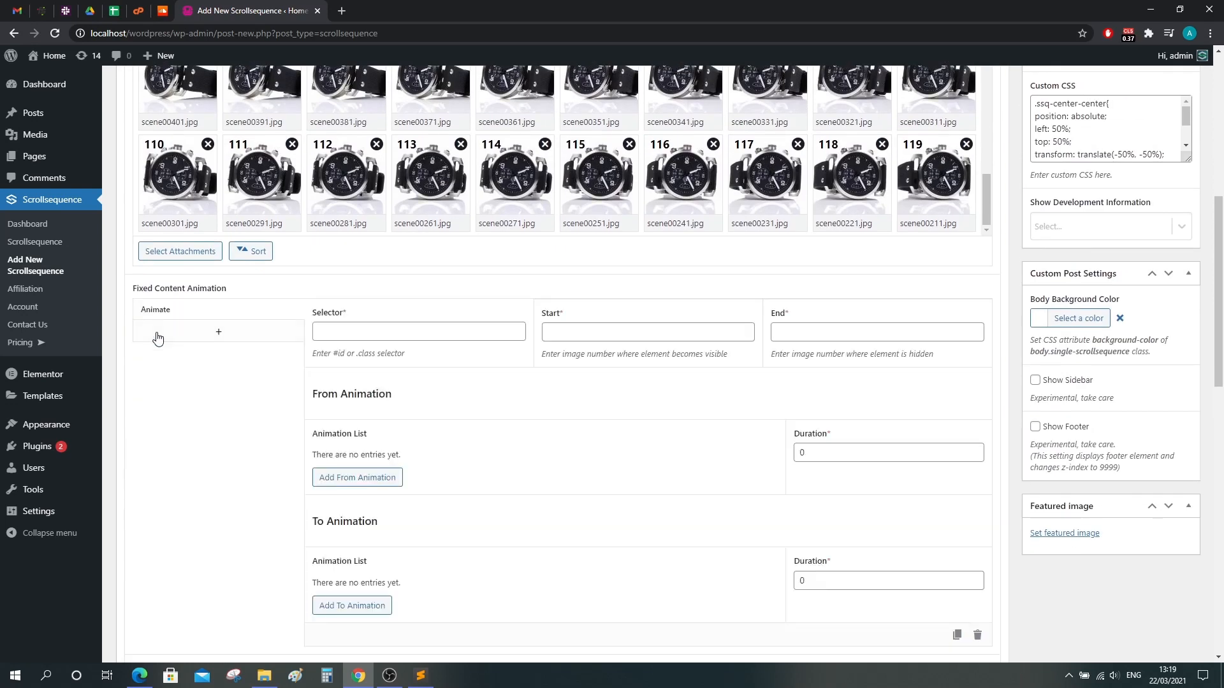
{"action": "left_click", "coordinate": [347, 333]}
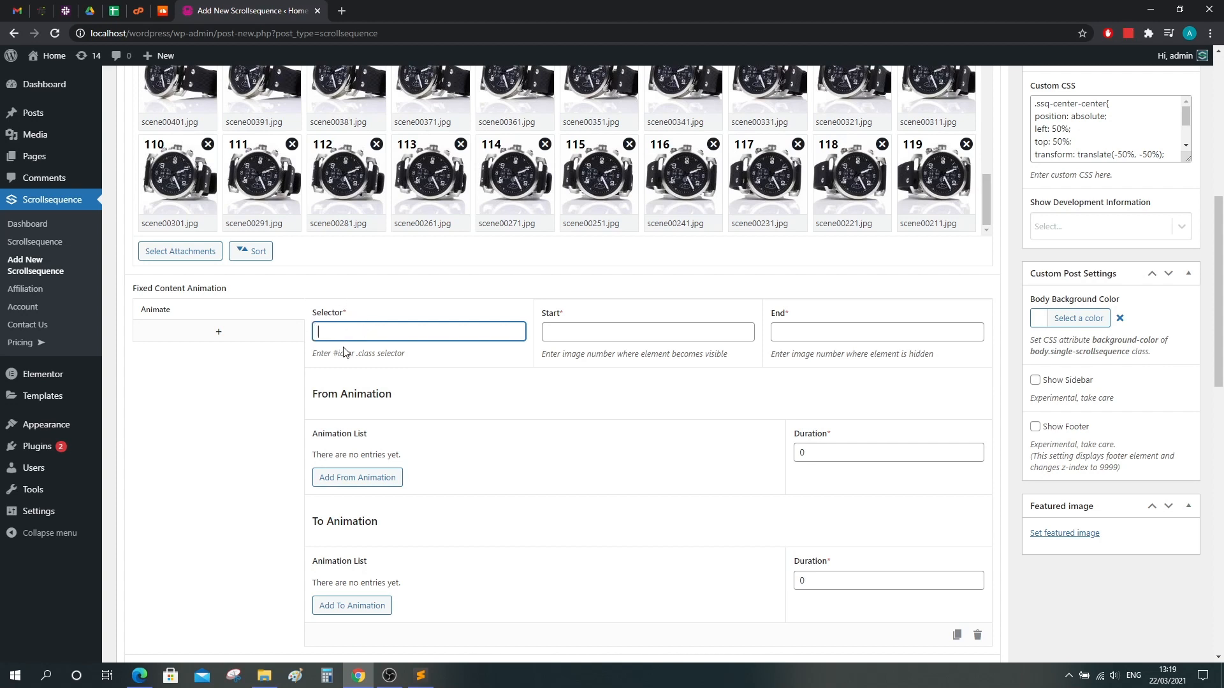
{"action": "left_click", "coordinate": [590, 333]}
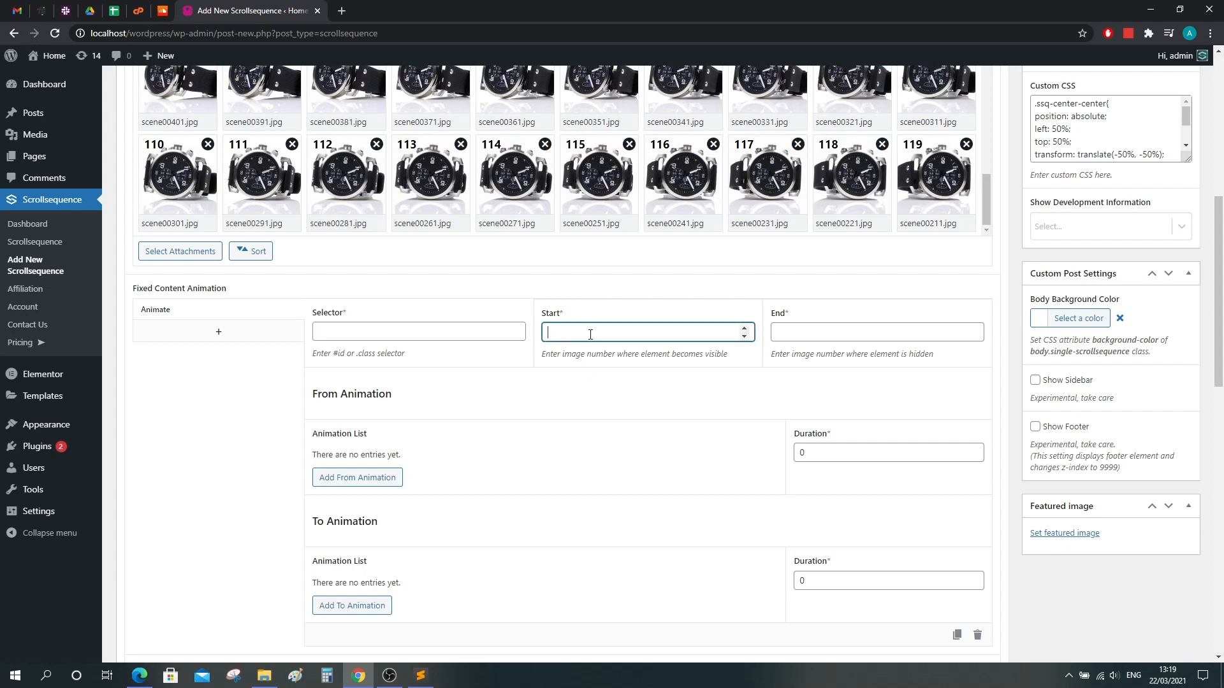
{"action": "left_click", "coordinate": [810, 334]}
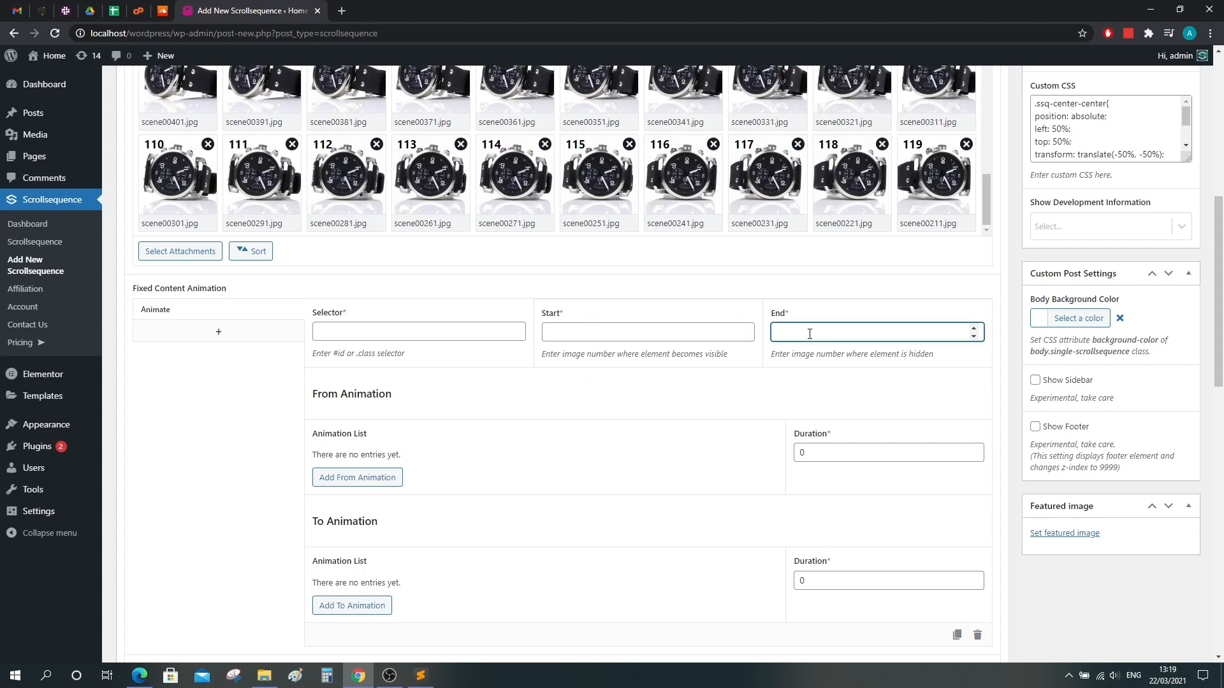
Step: Set the fixed content animation's selector to #heading, its start image to 0 and its end image to 30
{"action": "scroll", "coordinate": [620, 423], "scroll_direction": "up", "scroll_amount": 3}
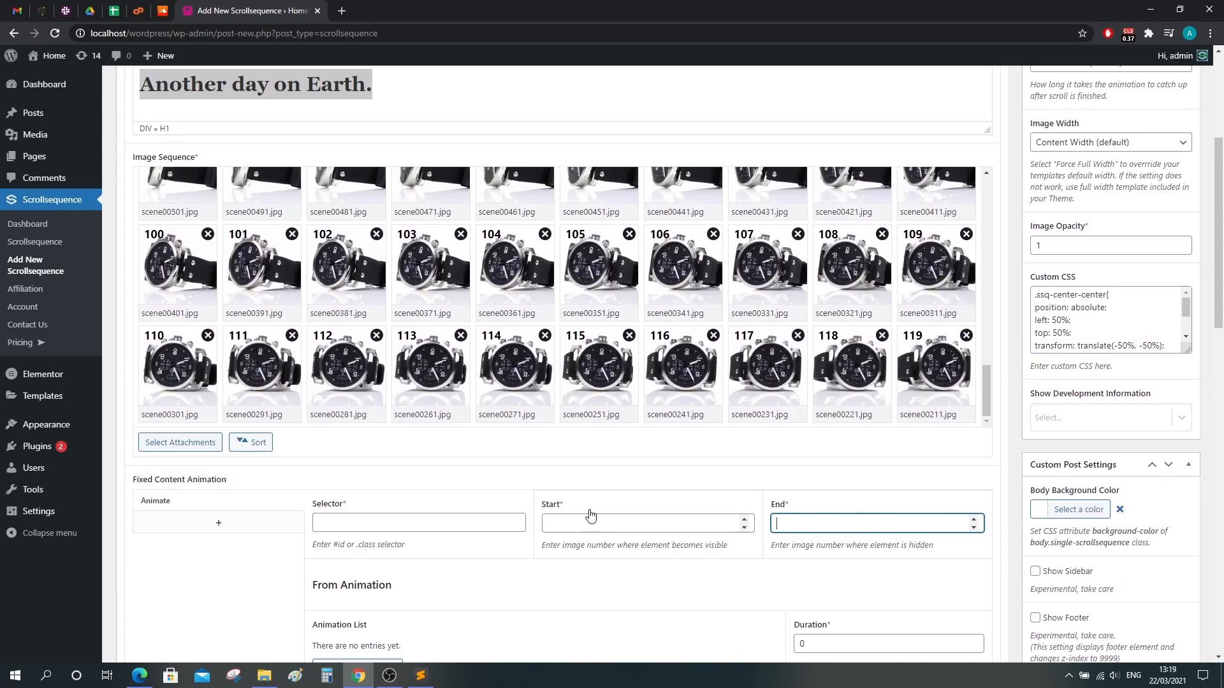
{"action": "scroll", "coordinate": [225, 262], "scroll_direction": "up", "scroll_amount": 15}
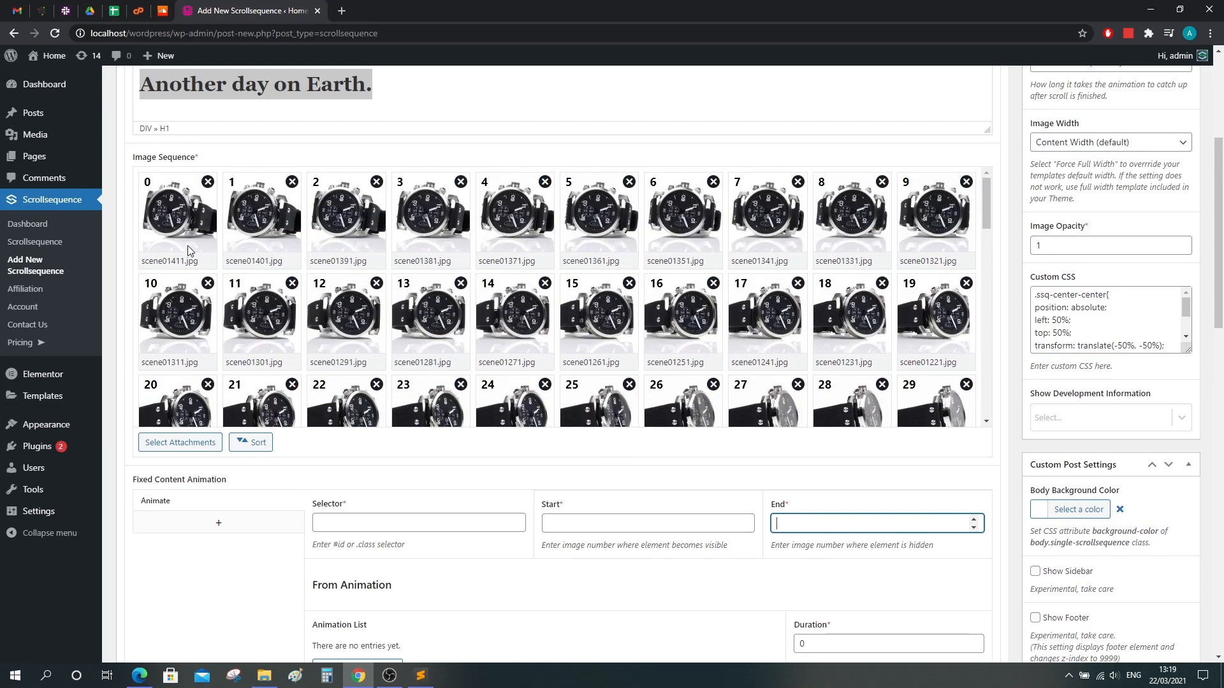
{"action": "scroll", "coordinate": [188, 250], "scroll_direction": "up", "scroll_amount": 4}
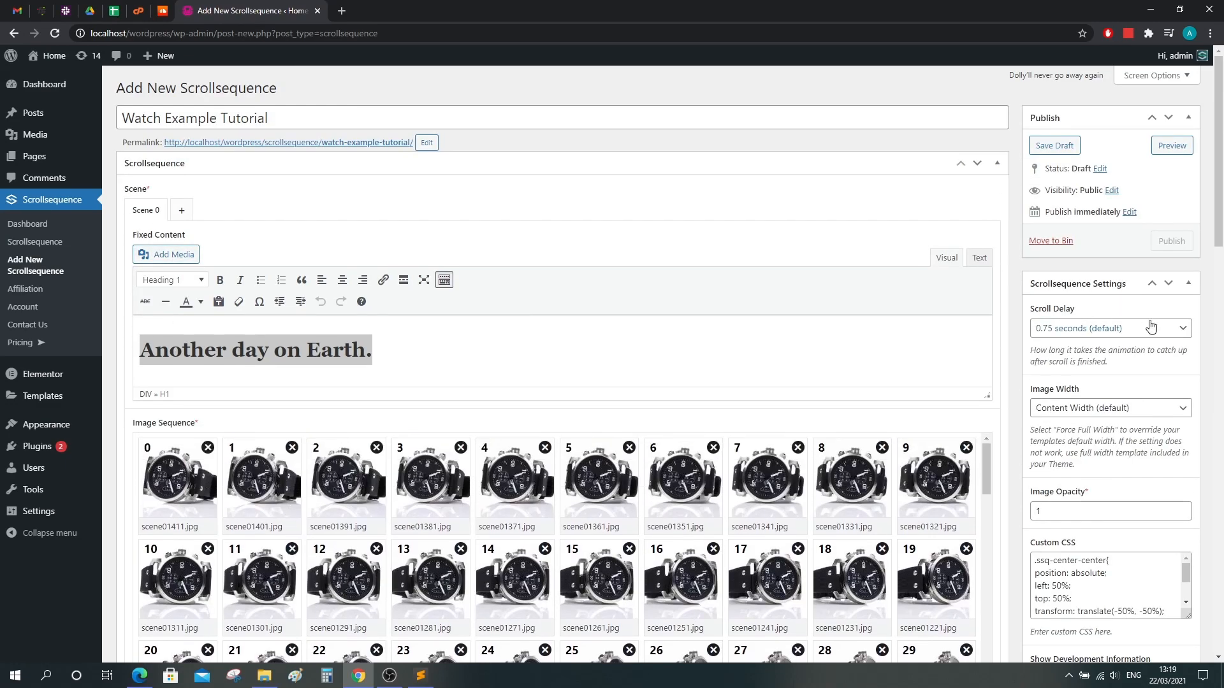
{"action": "scroll", "coordinate": [1151, 326], "scroll_direction": "down", "scroll_amount": 4}
{"action": "left_click", "coordinate": [354, 542]}
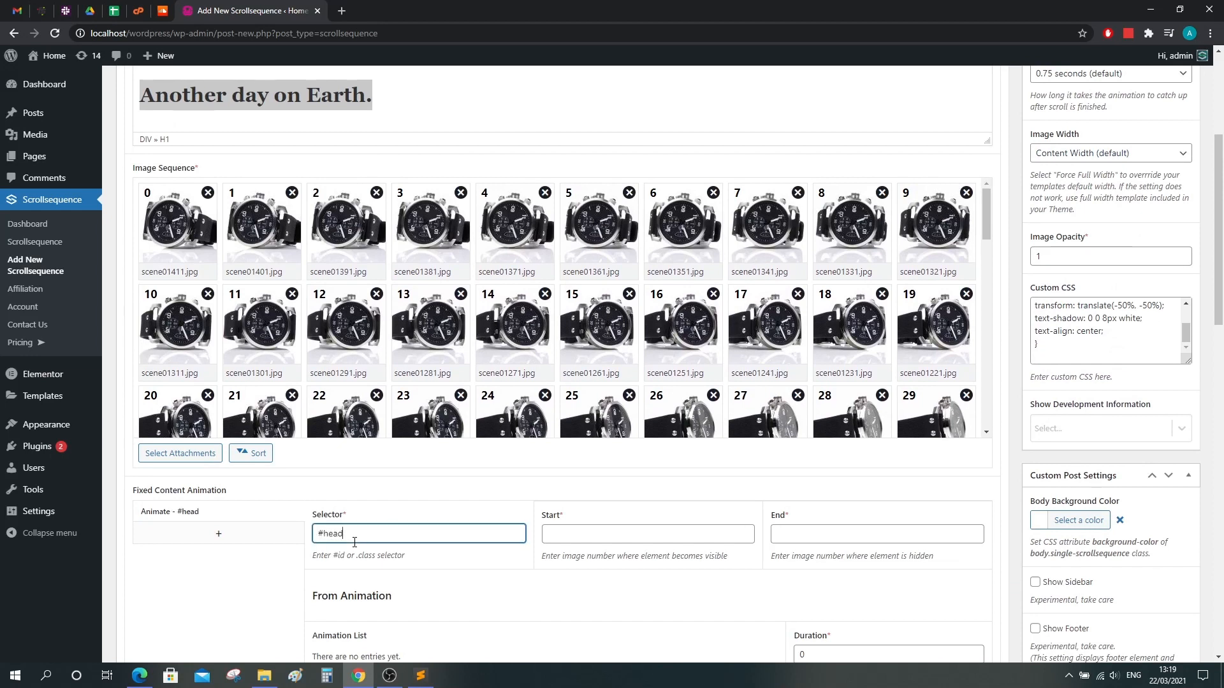
{"action": "left_click", "coordinate": [596, 534]}
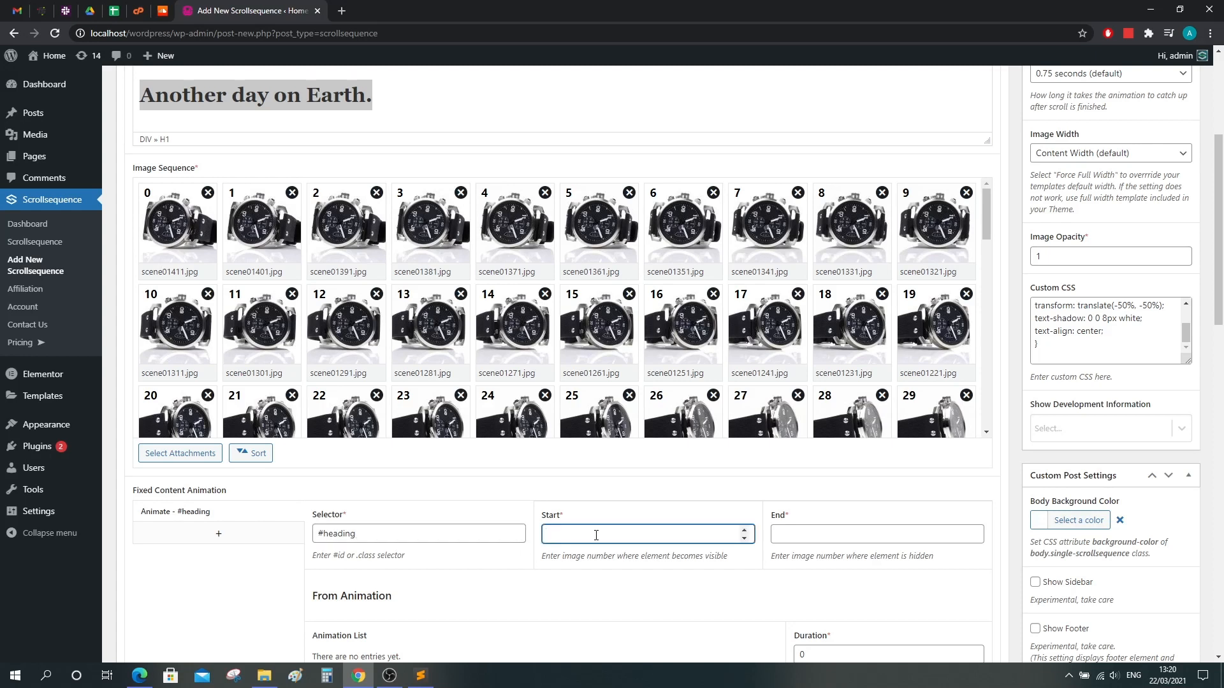
{"action": "left_click", "coordinate": [781, 536]}
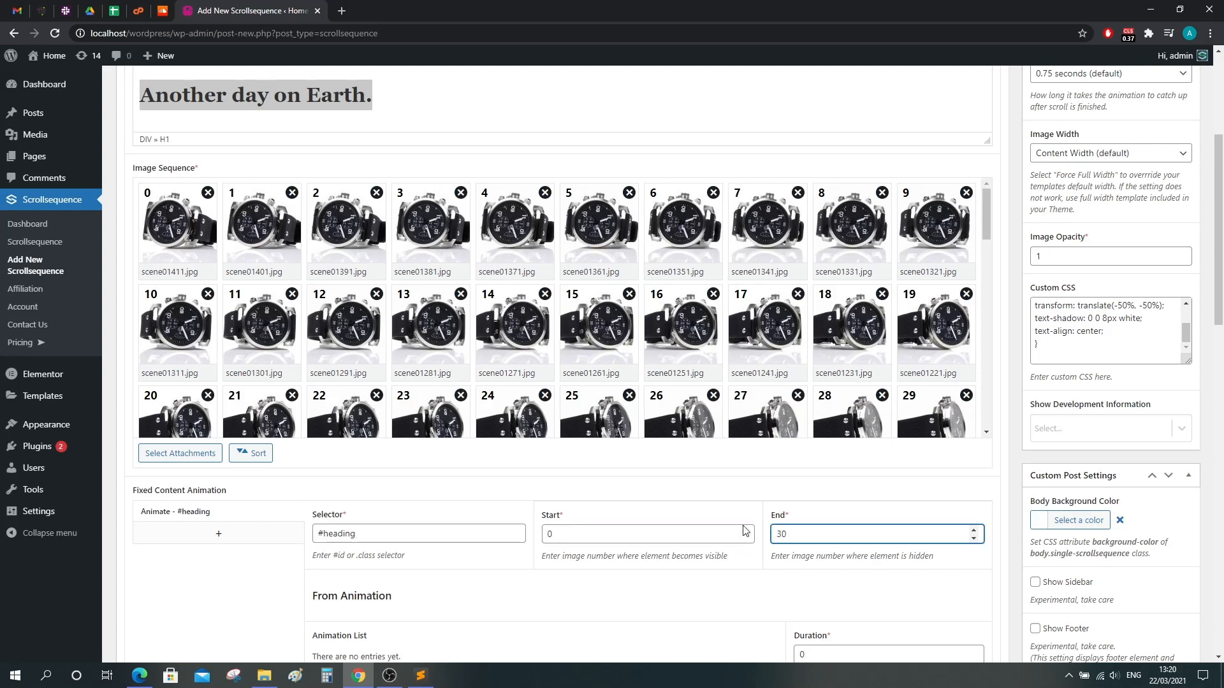
{"action": "left_click", "coordinate": [260, 580]}
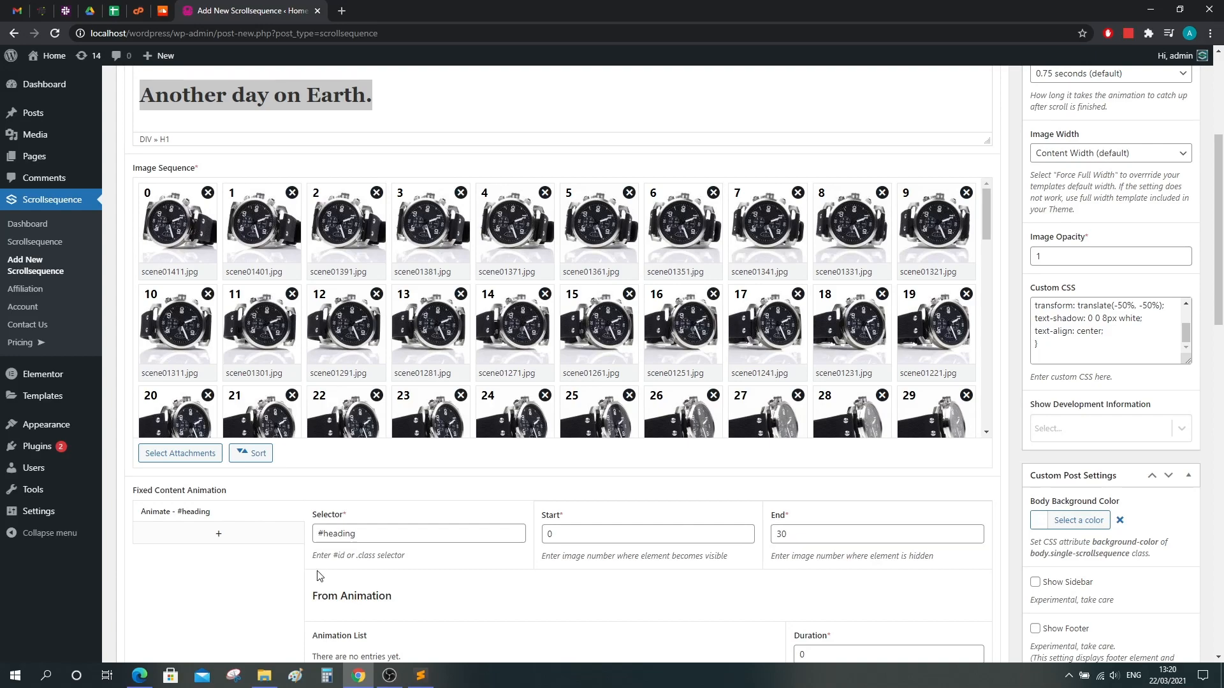
Step: Try a class prefix "." in the fixed content animation's selector and restore the "#" prefix
{"action": "scroll", "coordinate": [318, 575], "scroll_direction": "up", "scroll_amount": 3}
{"action": "scroll", "coordinate": [924, 446], "scroll_direction": "down", "scroll_amount": 1}
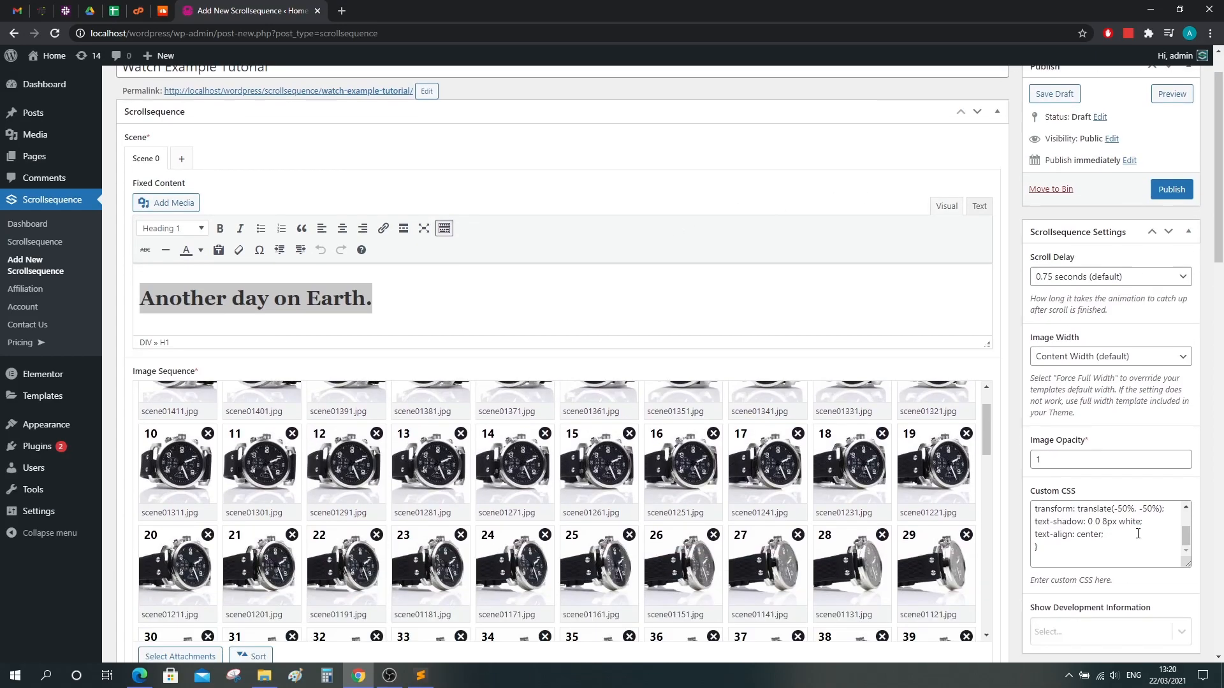
{"action": "scroll", "coordinate": [128, 513], "scroll_direction": "down", "scroll_amount": 4}
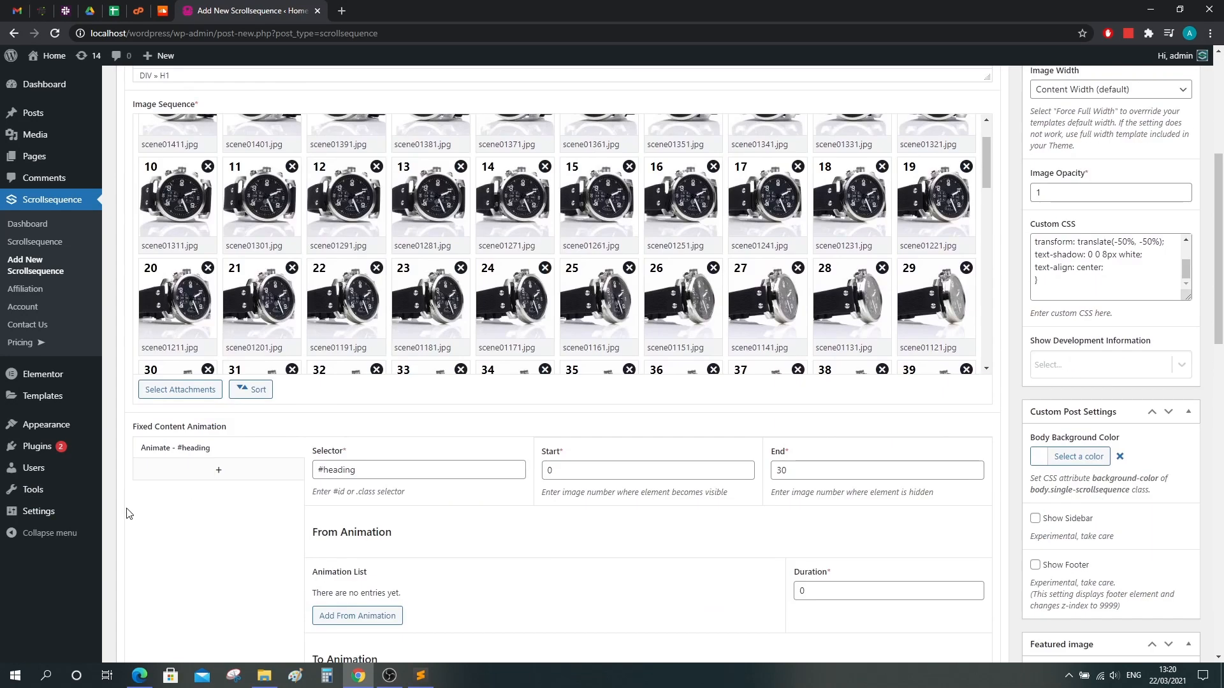
{"action": "left_click", "coordinate": [320, 469]}
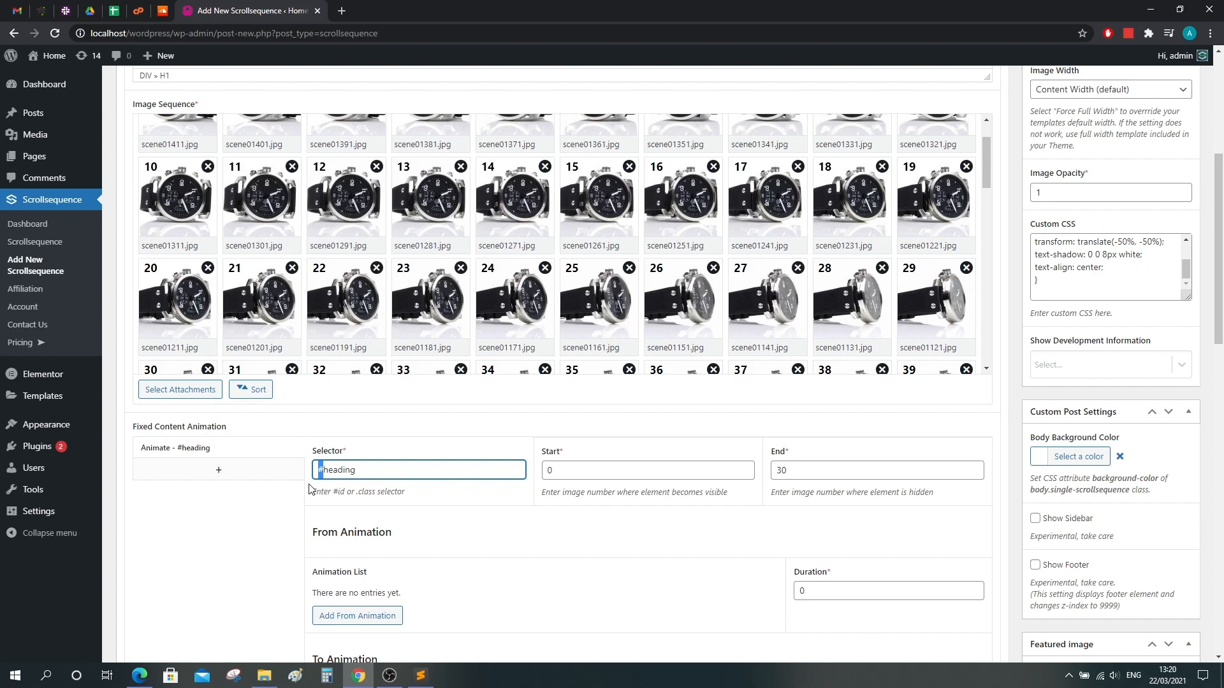
{"action": "type", "text": "."}
{"action": "key", "text": "BackSpace"}
{"action": "type", "text": "#"}
{"action": "left_click", "coordinate": [262, 571]}
Step: Change the h1 element's id to "heading" in the HTML source of Scene 0's fixed content
{"action": "scroll", "coordinate": [408, 542], "scroll_direction": "up", "scroll_amount": 5}
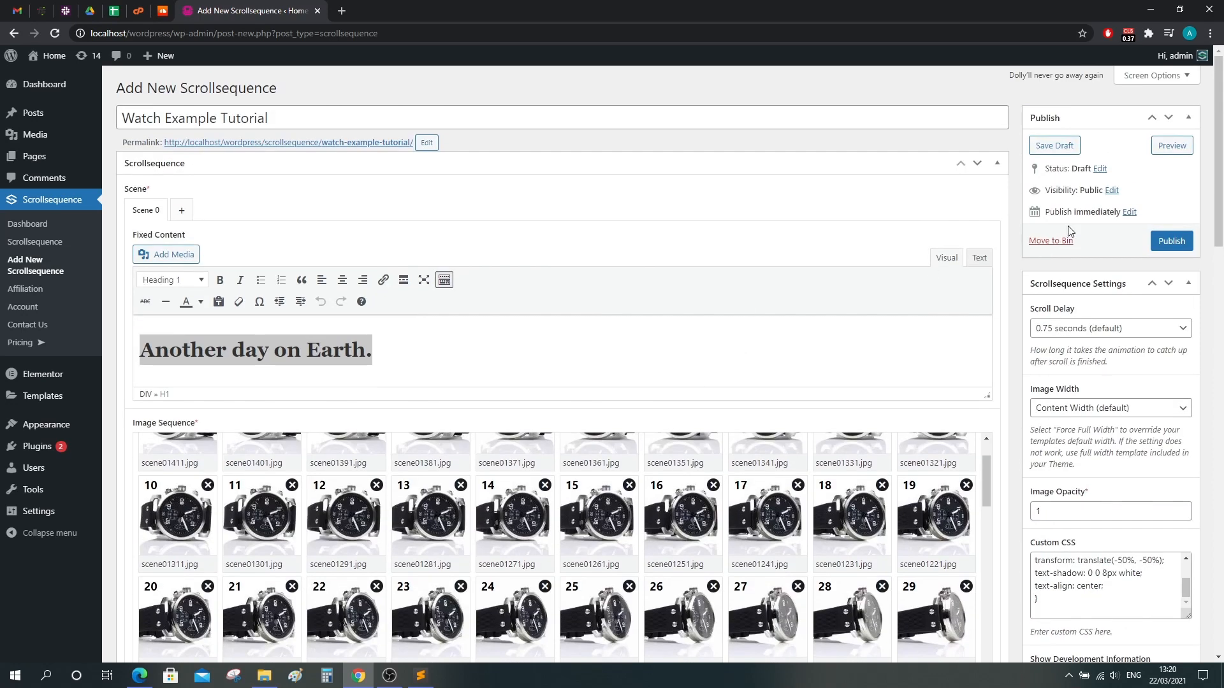
{"action": "left_click", "coordinate": [978, 258]}
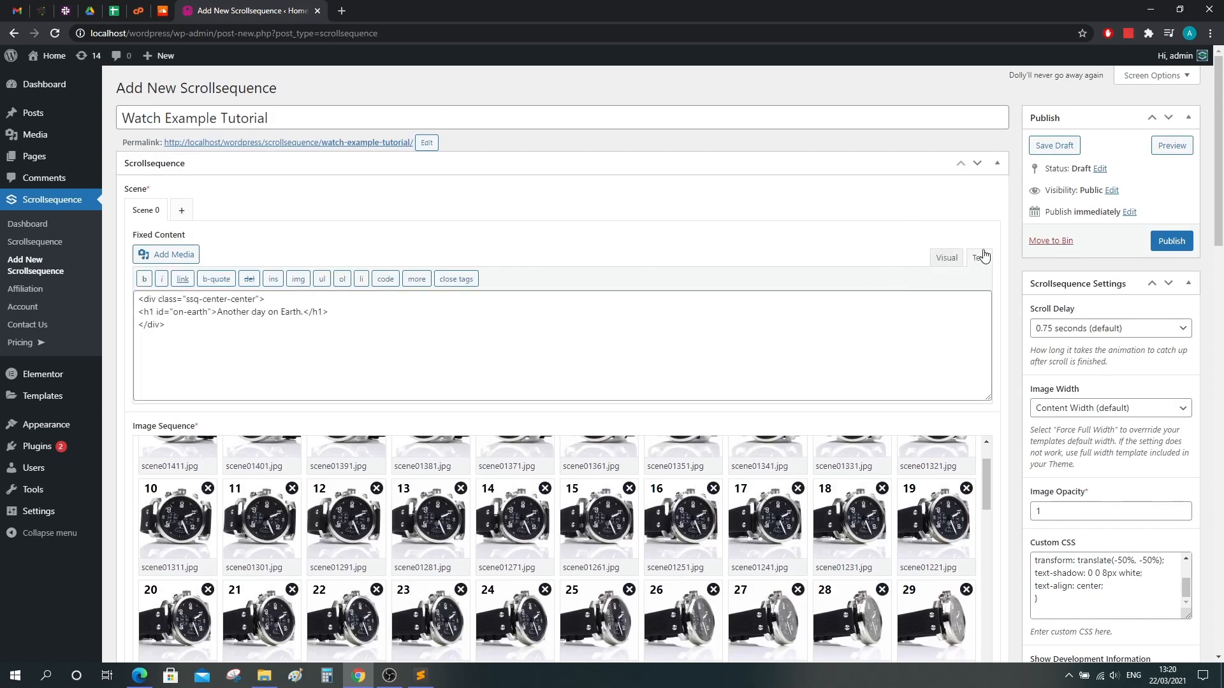
{"action": "left_click", "coordinate": [163, 311]}
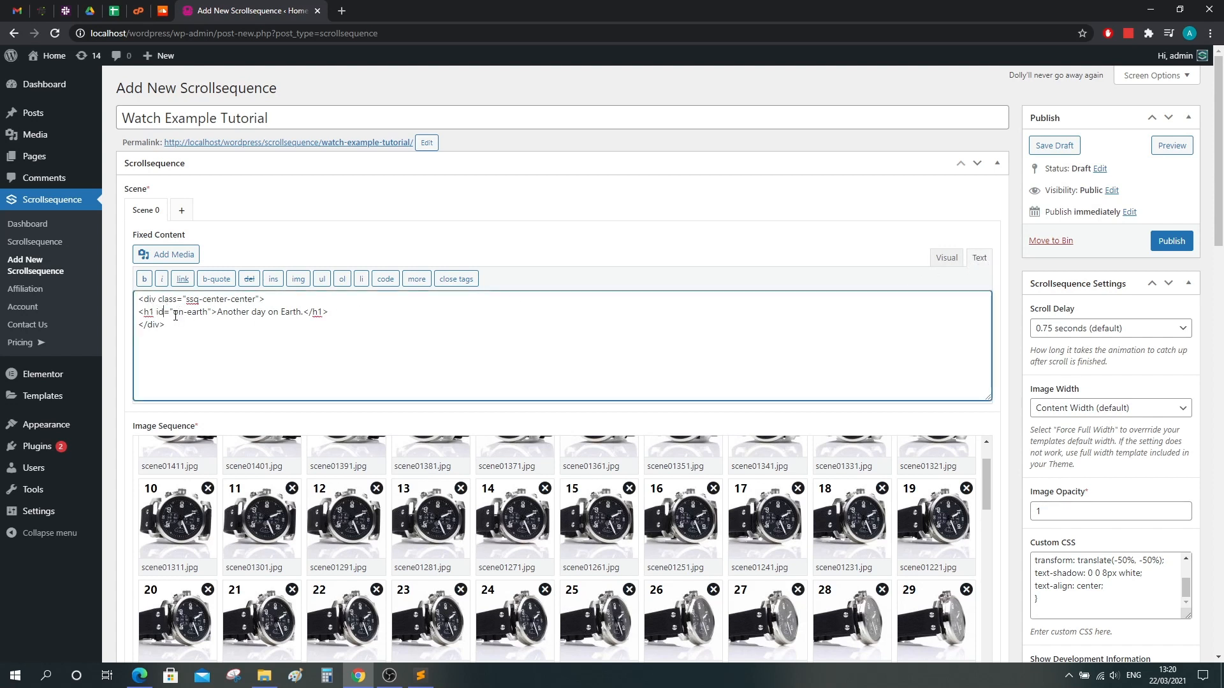
{"action": "left_click_drag", "start_coordinate": [174, 313], "coordinate": [209, 313]}
{"action": "type", "text": "heading"}
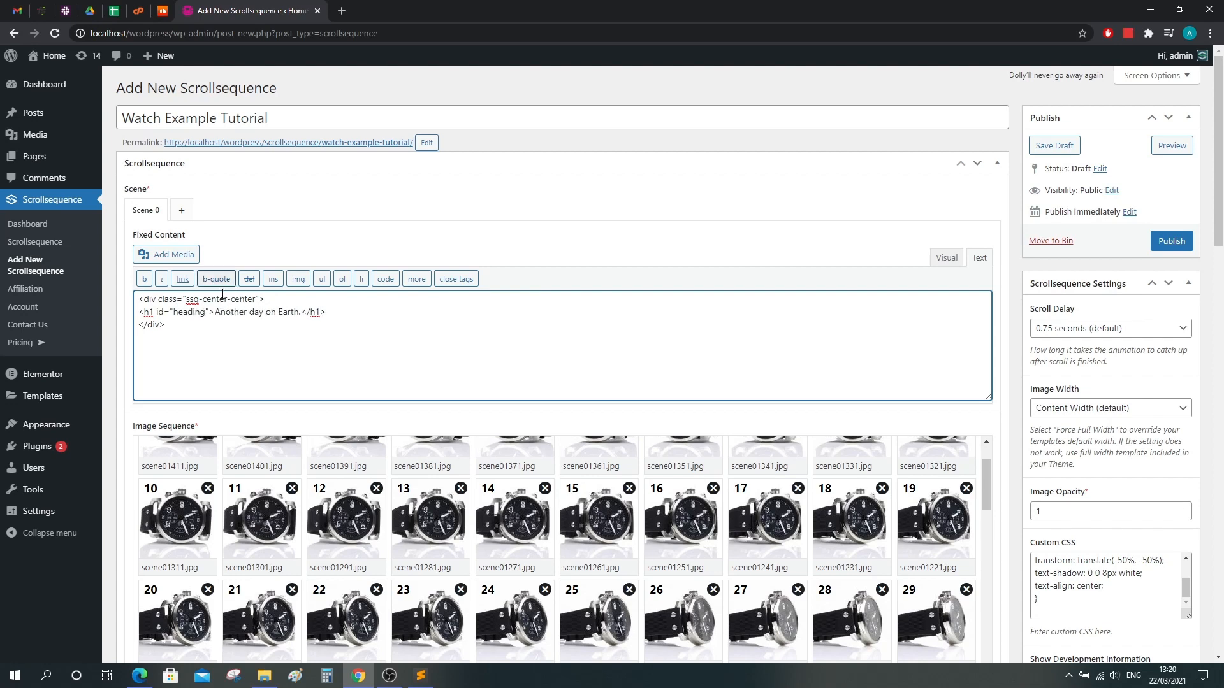
{"action": "left_click", "coordinate": [115, 364]}
Step: Set Scene 0's image duration to 10 px
{"action": "scroll", "coordinate": [115, 367], "scroll_direction": "down", "scroll_amount": 6}
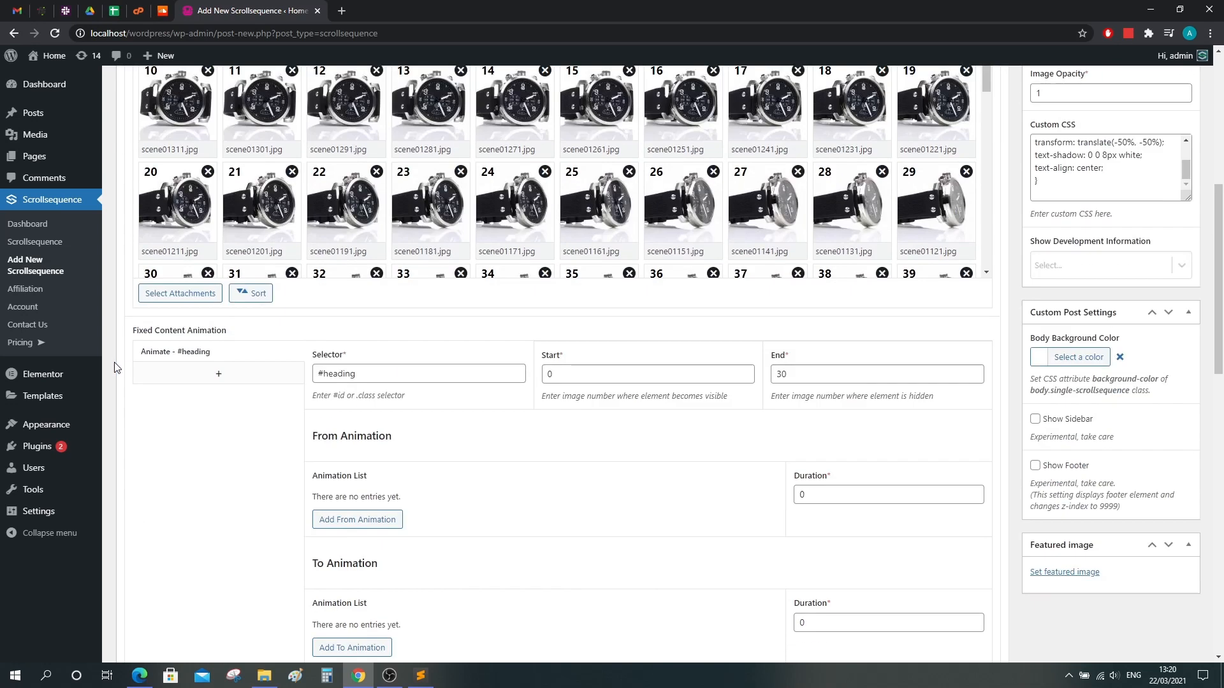
{"action": "scroll", "coordinate": [115, 368], "scroll_direction": "down", "scroll_amount": 5}
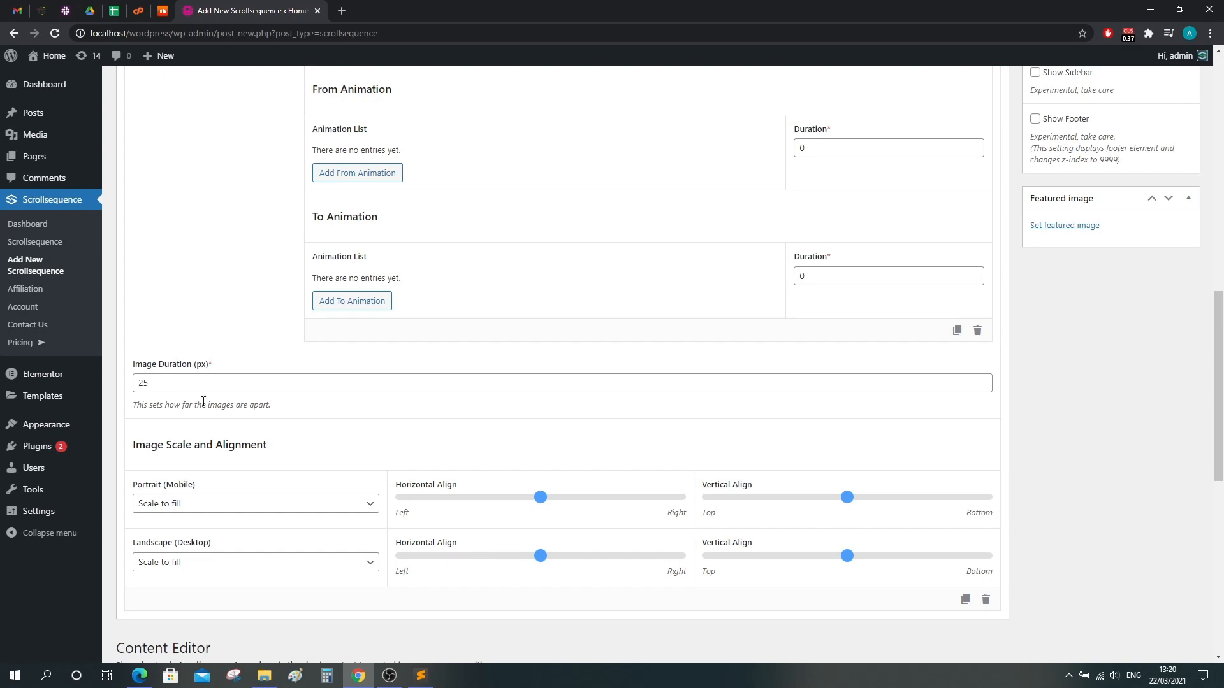
{"action": "left_click_drag", "start_coordinate": [153, 383], "coordinate": [133, 384]}
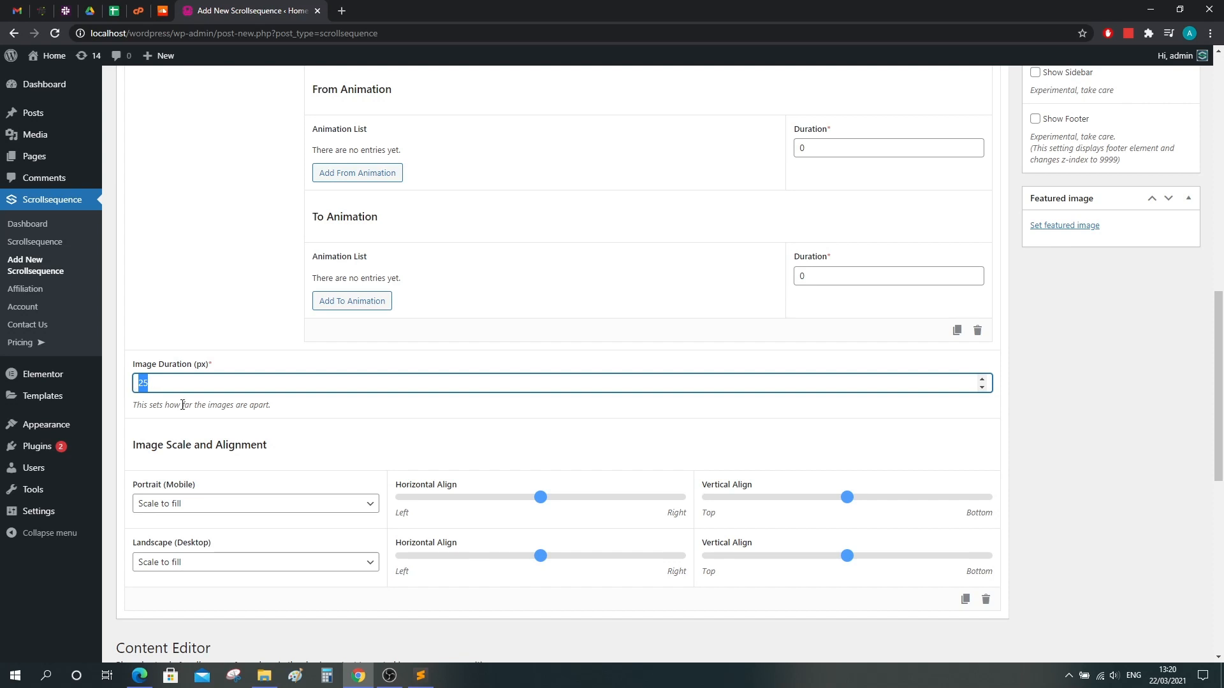
{"action": "type", "text": "10"}
{"action": "left_click", "coordinate": [270, 432]}
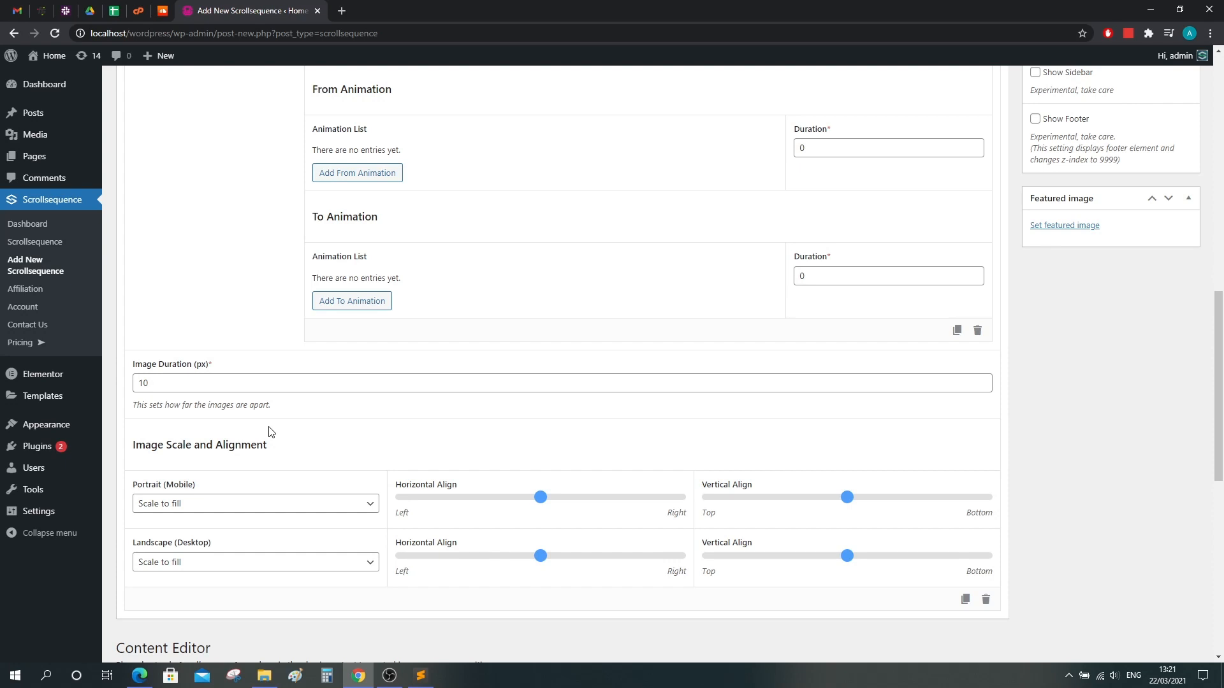
{"action": "scroll", "coordinate": [344, 443], "scroll_direction": "down", "scroll_amount": 3}
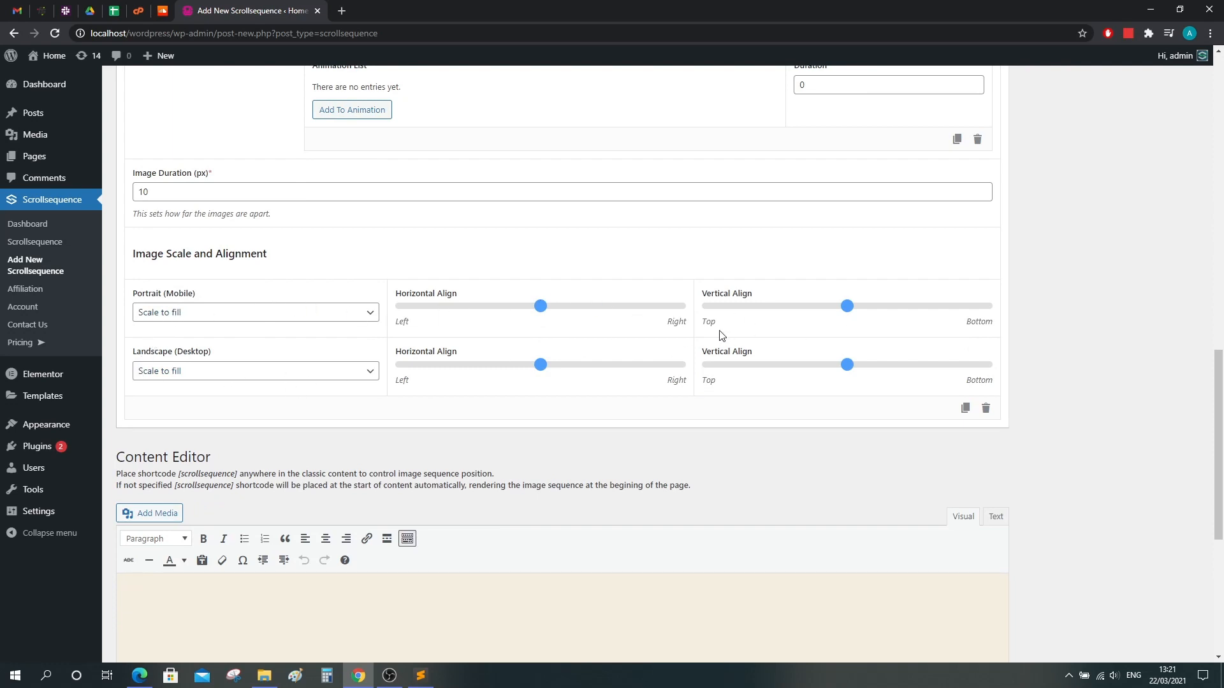
{"action": "left_click", "coordinate": [165, 315]}
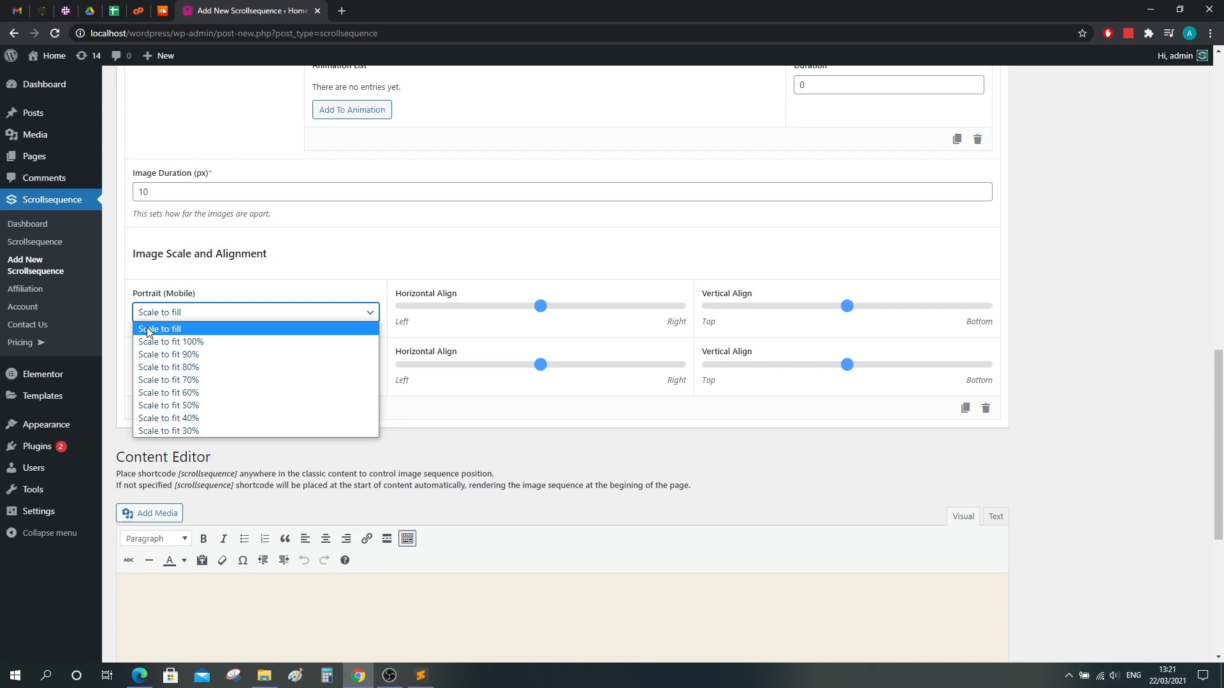
{"action": "left_click", "coordinate": [112, 326]}
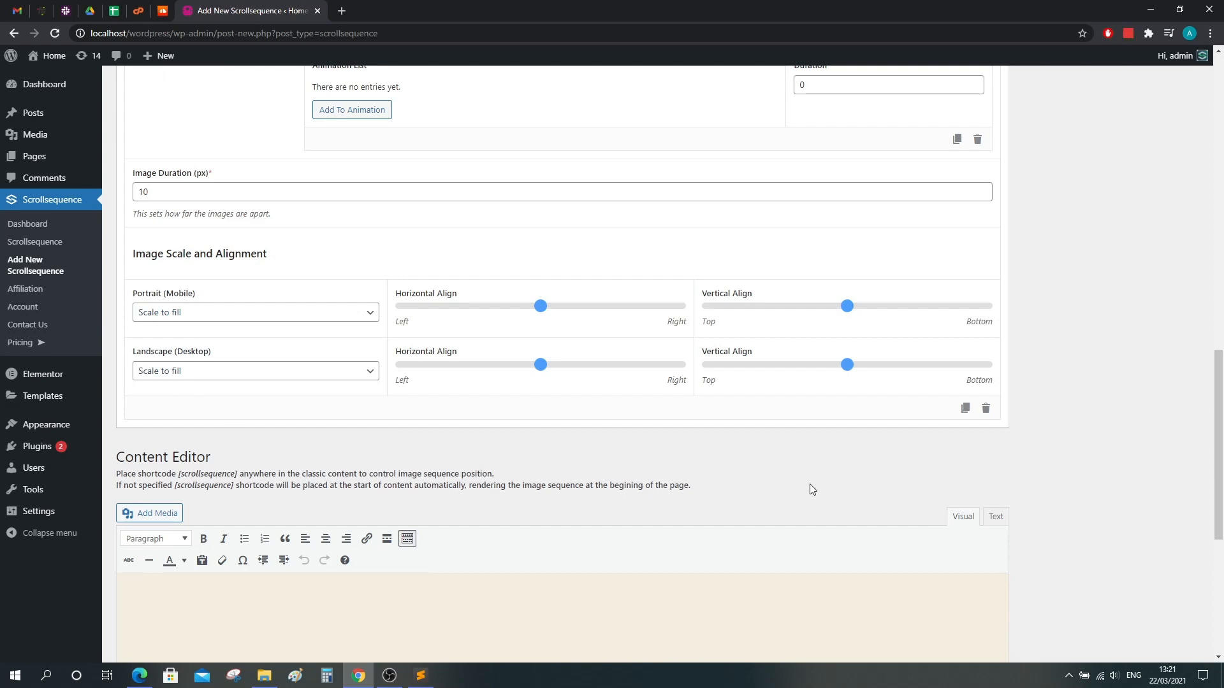
Step: Publish the Watch Example Tutorial scrollsequence and view its live page in a new browser tab
{"action": "scroll", "coordinate": [812, 489], "scroll_direction": "up", "scroll_amount": 15}
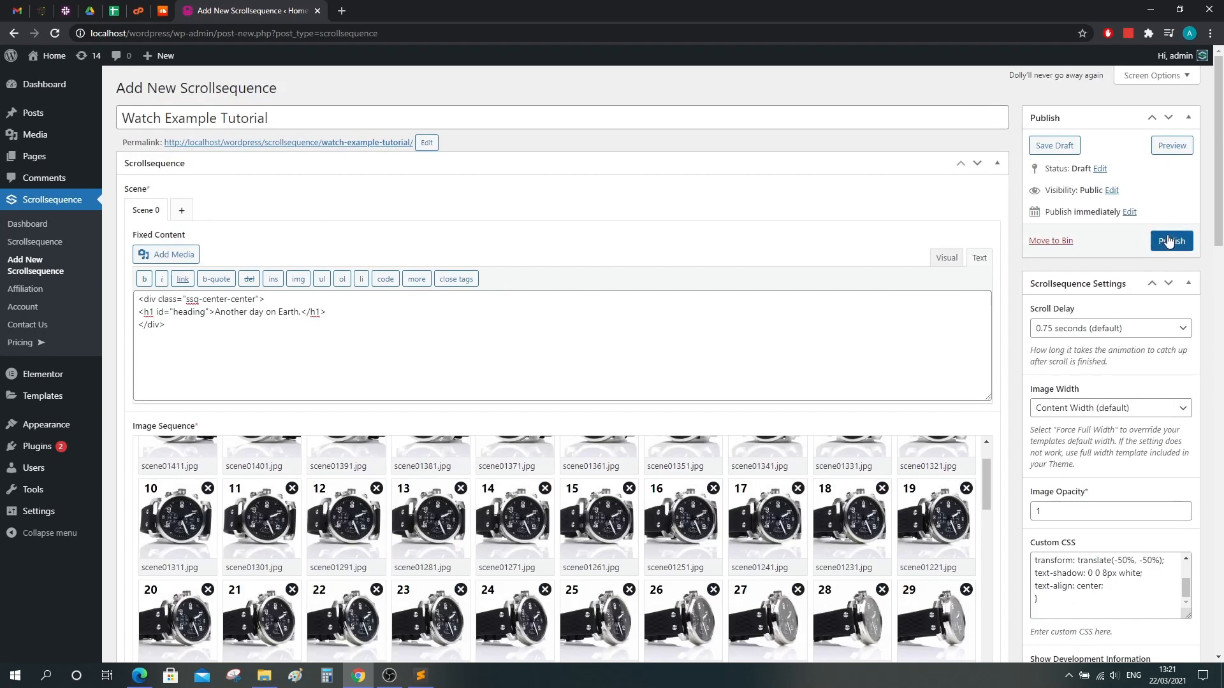
{"action": "left_click", "coordinate": [1172, 242]}
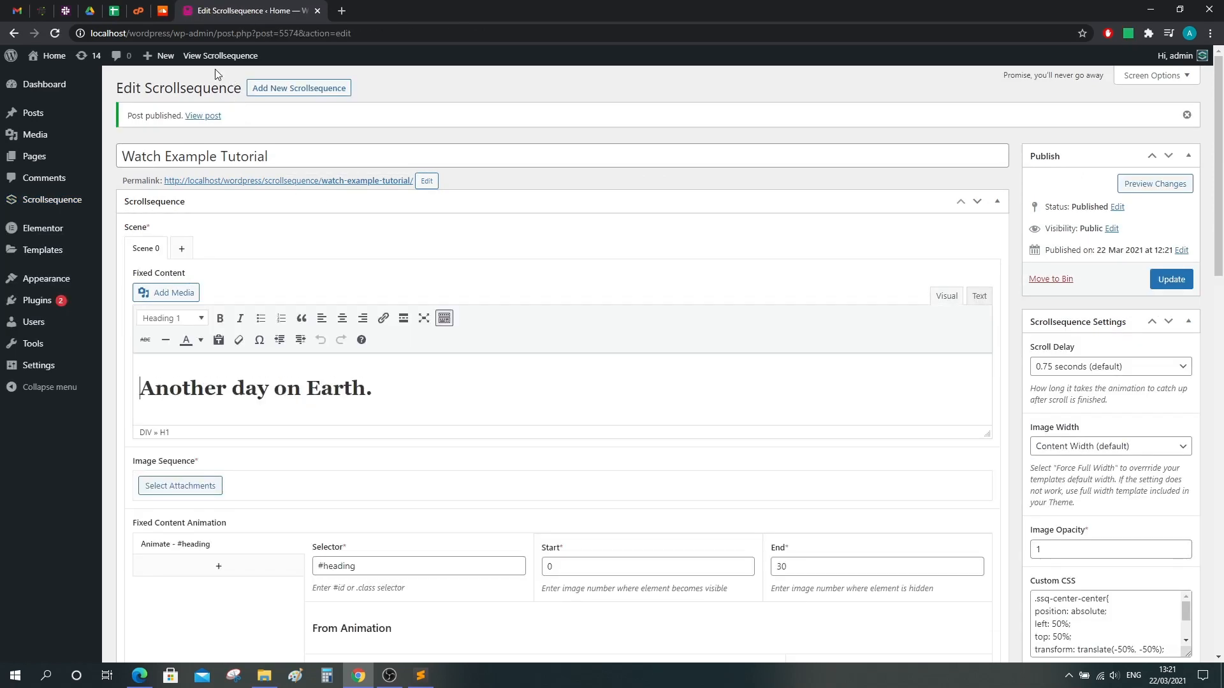
{"action": "middle_click", "coordinate": [212, 66]}
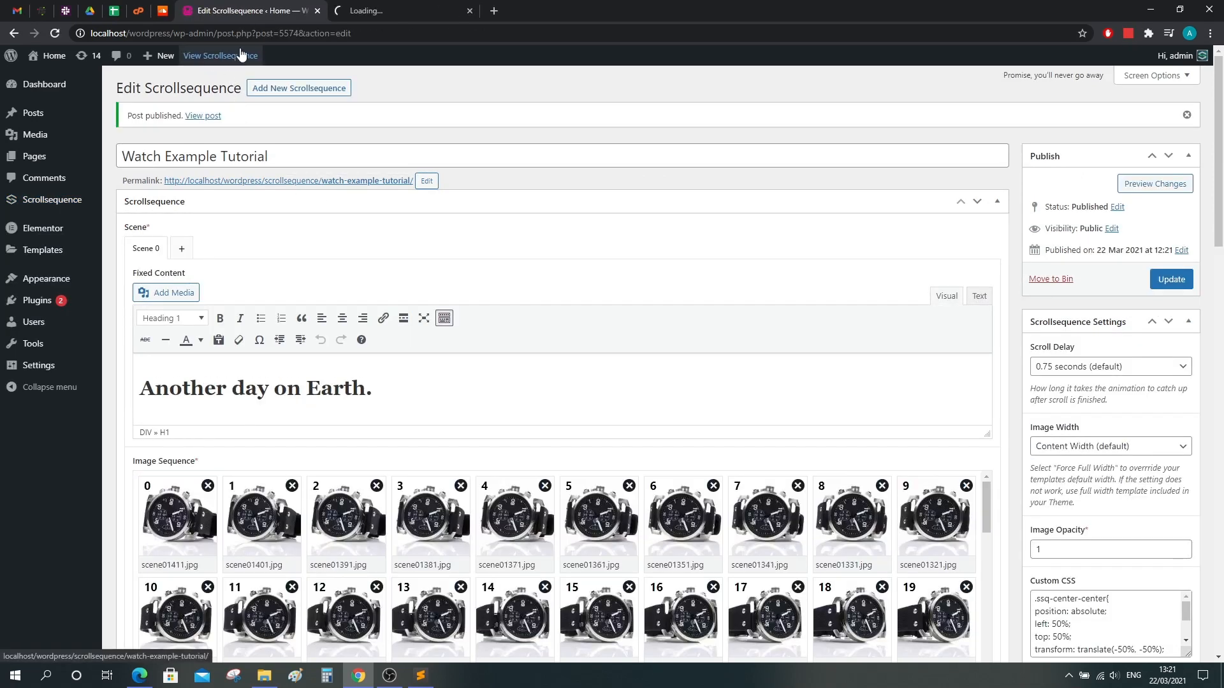
{"action": "left_click", "coordinate": [397, 9]}
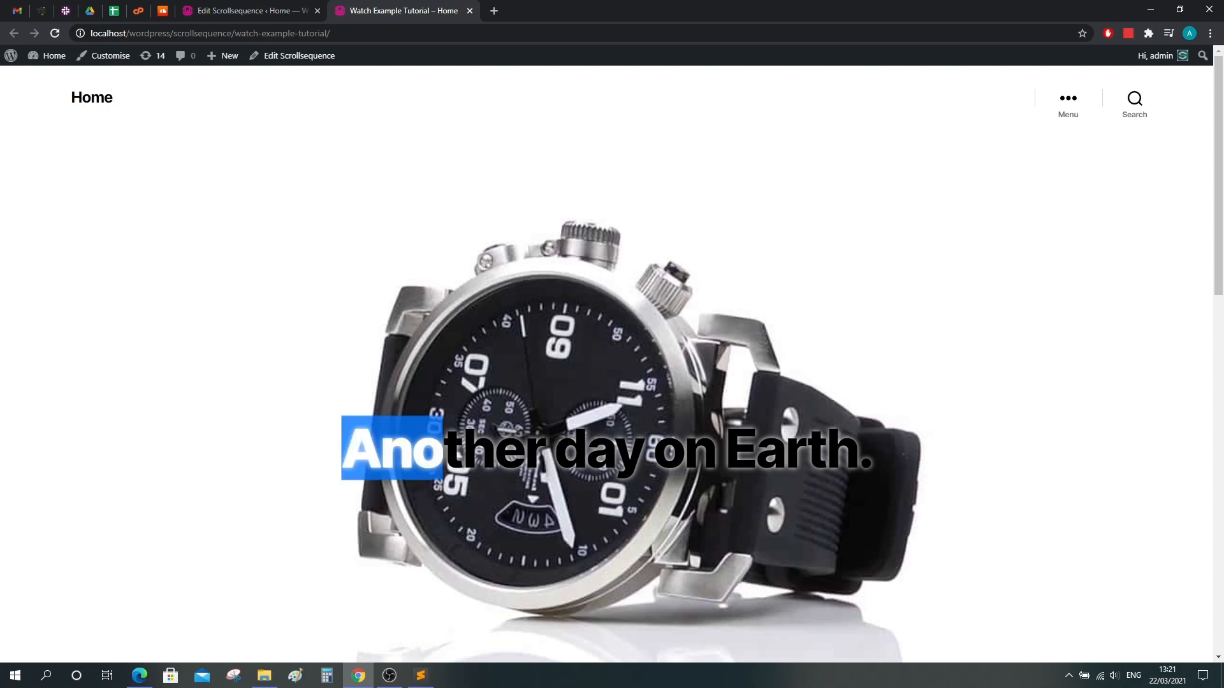
Step: Check the heading text over the watch on the published page and scroll through the image animation
{"action": "left_click_drag", "start_coordinate": [442, 457], "coordinate": [858, 460]}
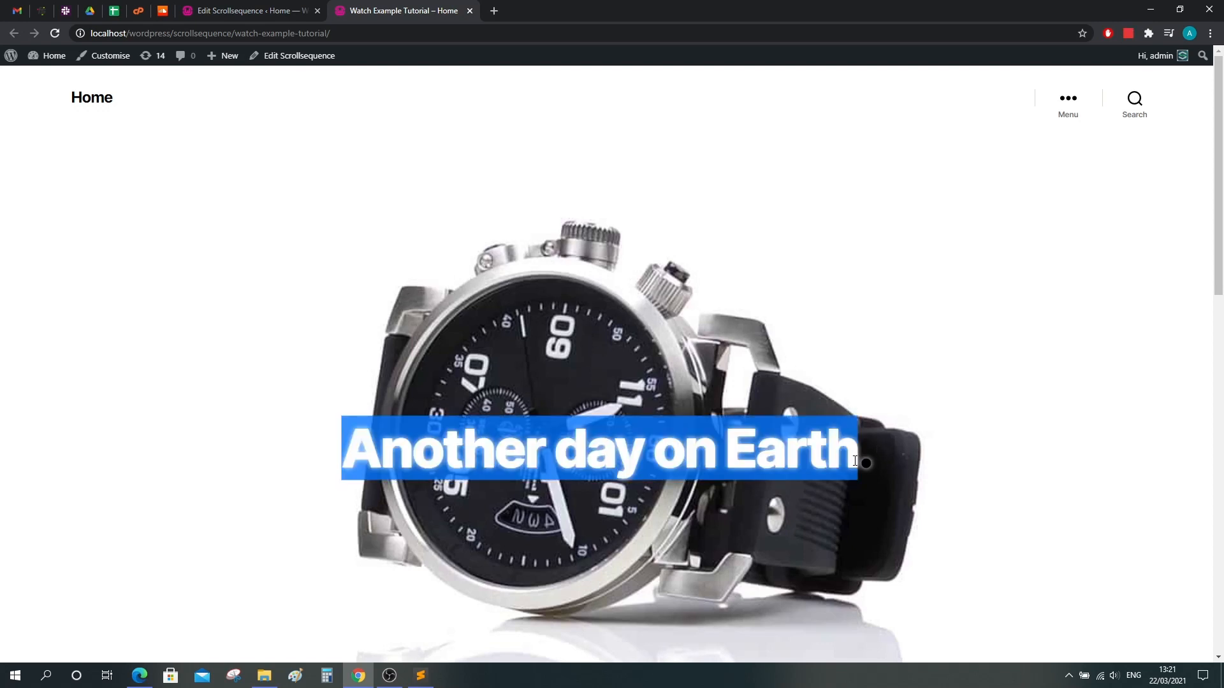
{"action": "left_click", "coordinate": [1007, 380]}
{"action": "mouse_move", "coordinate": [1218, 212]}
{"action": "left_mouse_down"}
{"action": "mouse_move", "coordinate": [1222, 573]}
{"action": "mouse_move", "coordinate": [1222, 199]}
{"action": "left_mouse_up"}
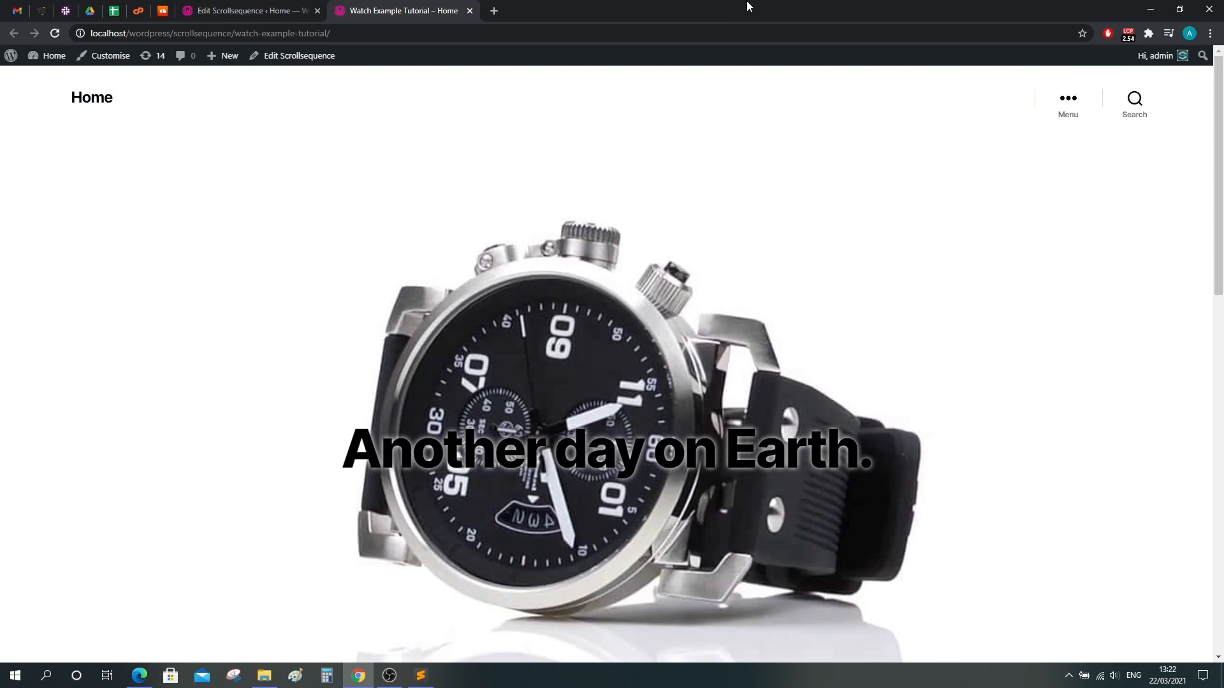
Step: Narrow the browser window to phone width, scroll through the watch animation in both directions, and maximize the window again
{"action": "left_click_drag", "start_coordinate": [749, 12], "coordinate": [534, 16]}
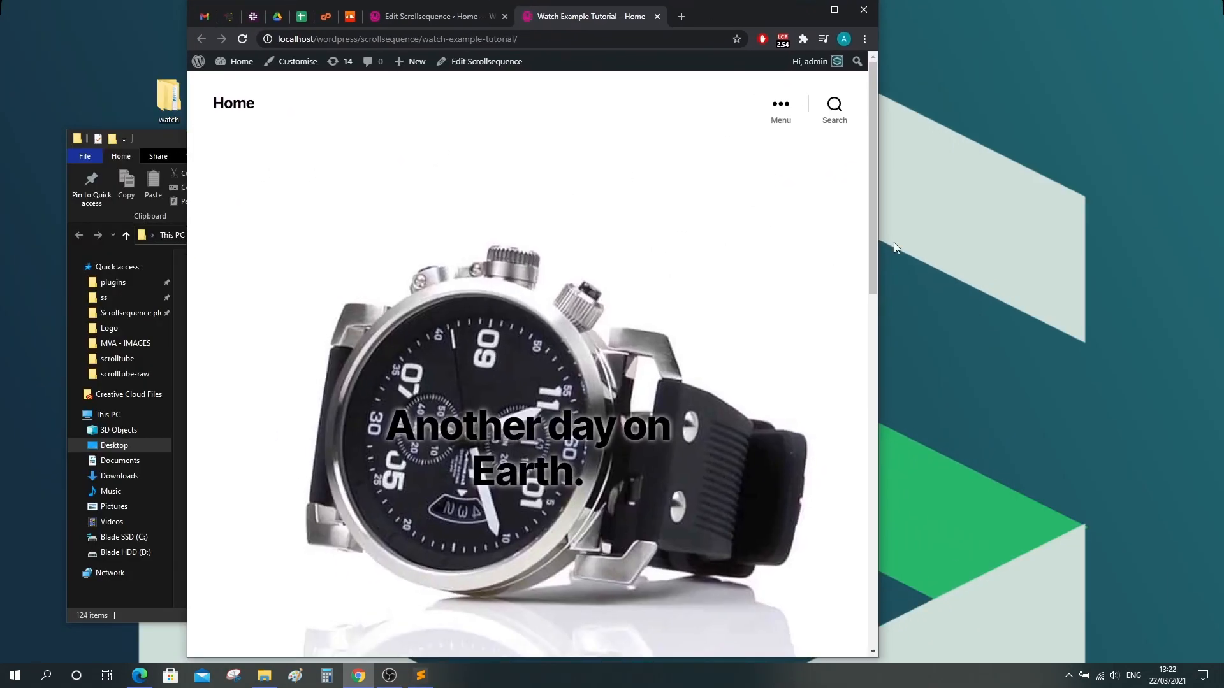
{"action": "left_click_drag", "start_coordinate": [879, 237], "coordinate": [505, 242]}
{"action": "scroll", "coordinate": [345, 338], "scroll_direction": "down", "scroll_amount": 1}
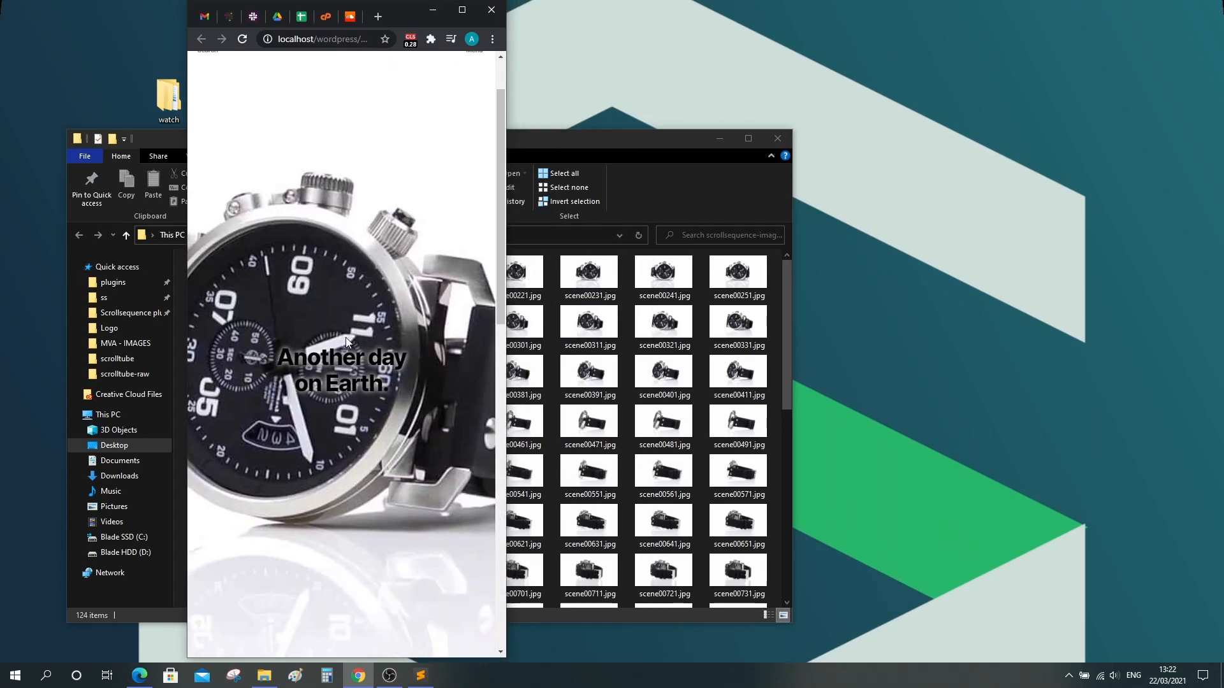
{"action": "scroll", "coordinate": [346, 338], "scroll_direction": "down", "scroll_amount": 5}
{"action": "scroll", "coordinate": [354, 345], "scroll_direction": "up", "scroll_amount": 6}
{"action": "scroll", "coordinate": [364, 342], "scroll_direction": "down", "scroll_amount": 5}
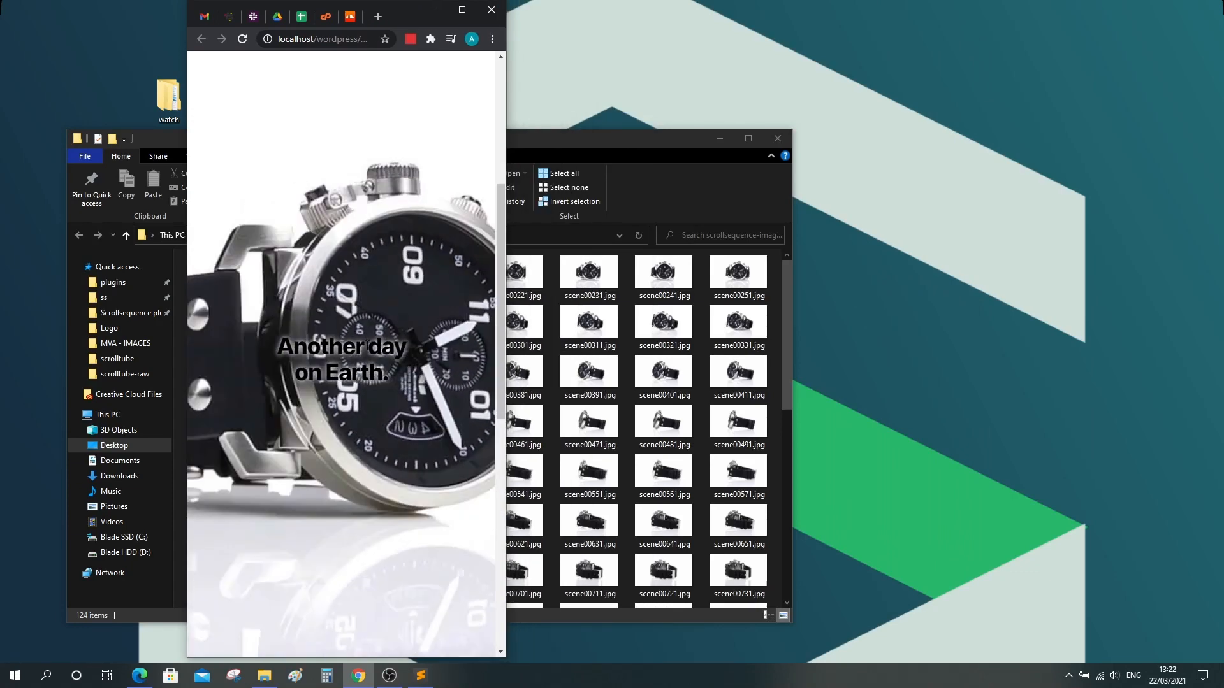
{"action": "scroll", "coordinate": [366, 348], "scroll_direction": "down", "scroll_amount": 7}
{"action": "scroll", "coordinate": [365, 350], "scroll_direction": "up", "scroll_amount": 10}
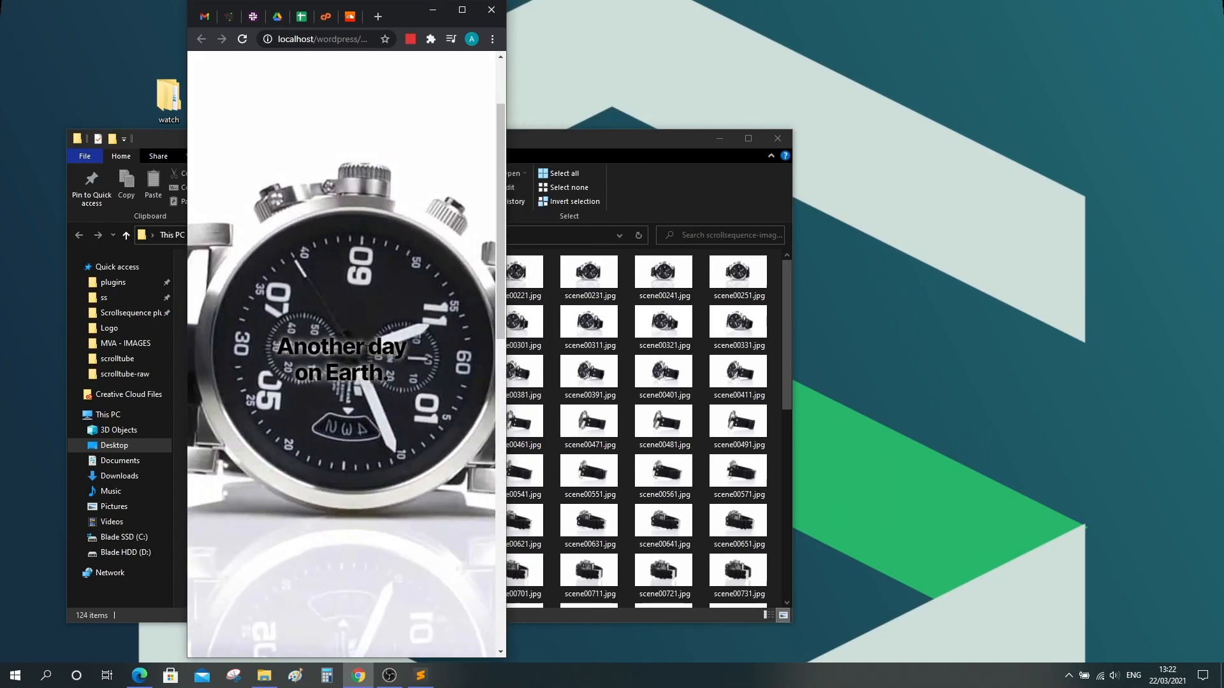
{"action": "scroll", "coordinate": [366, 349], "scroll_direction": "up", "scroll_amount": 5}
{"action": "left_click", "coordinate": [462, 10]}
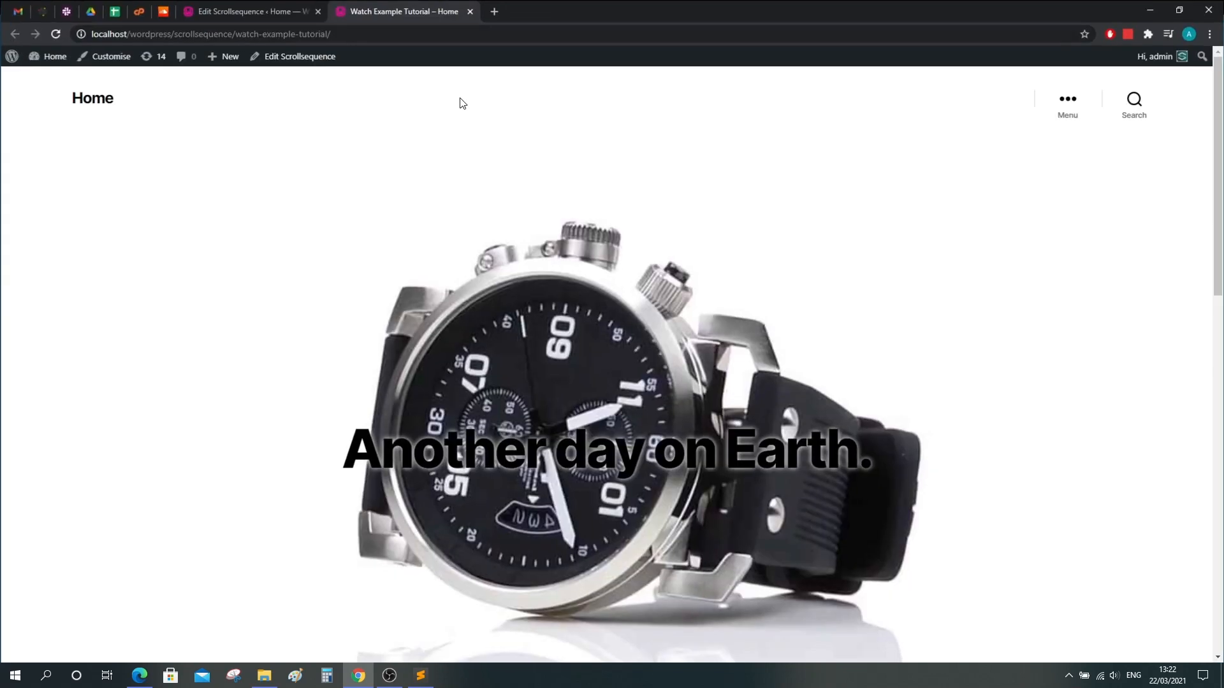
Step: Back in the scrollsequence editor, set both the portrait (mobile) and landscape (desktop) image scale to Scale to fit 80%
{"action": "left_click", "coordinate": [245, 11]}
{"action": "scroll", "coordinate": [484, 319], "scroll_direction": "down", "scroll_amount": 10}
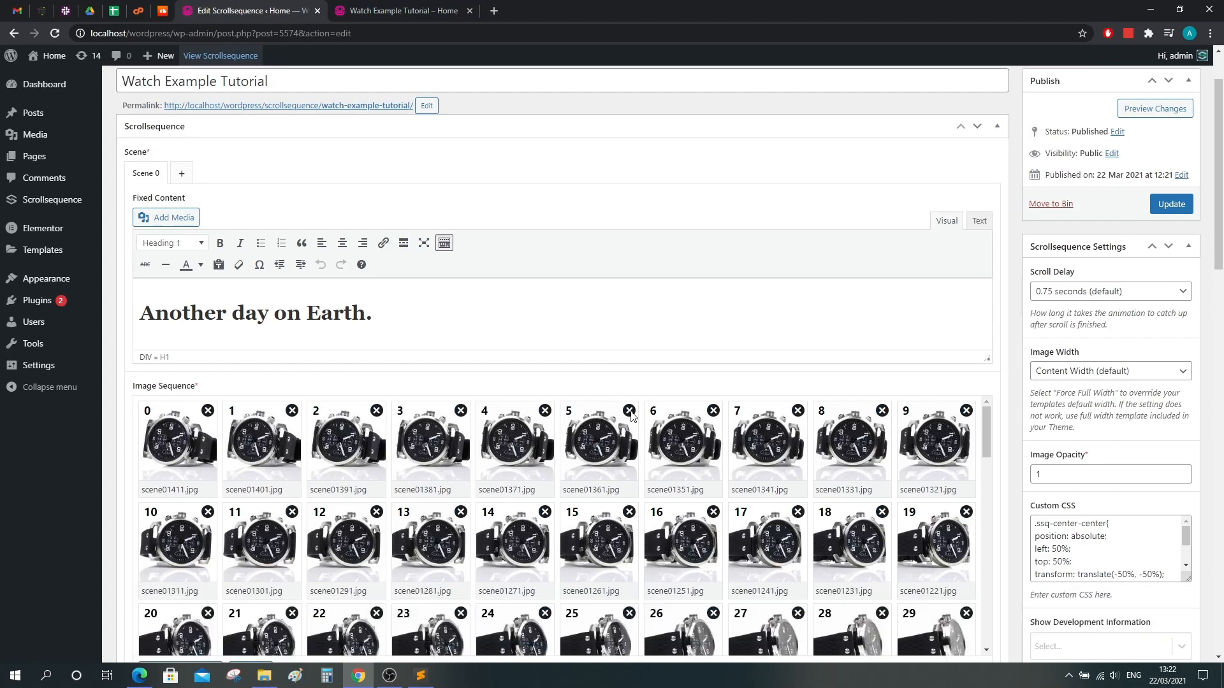
{"action": "scroll", "coordinate": [871, 519], "scroll_direction": "down", "scroll_amount": 13}
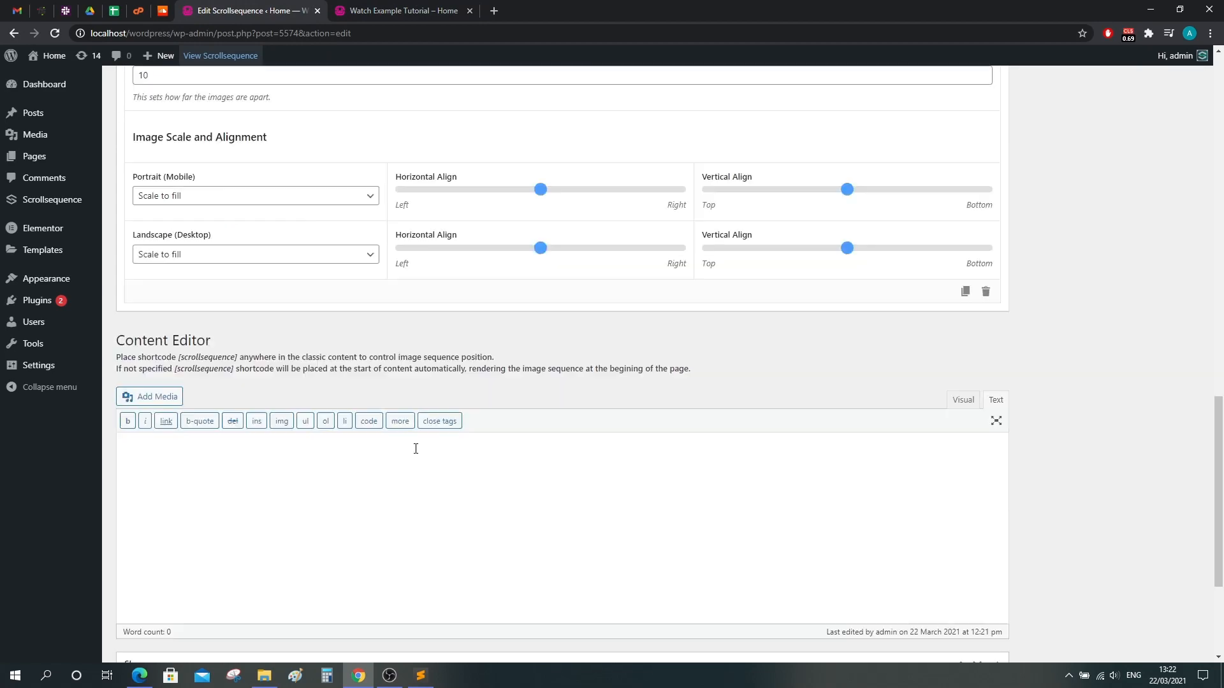
{"action": "scroll", "coordinate": [179, 352], "scroll_direction": "up", "scroll_amount": 3}
{"action": "left_click", "coordinate": [178, 349]}
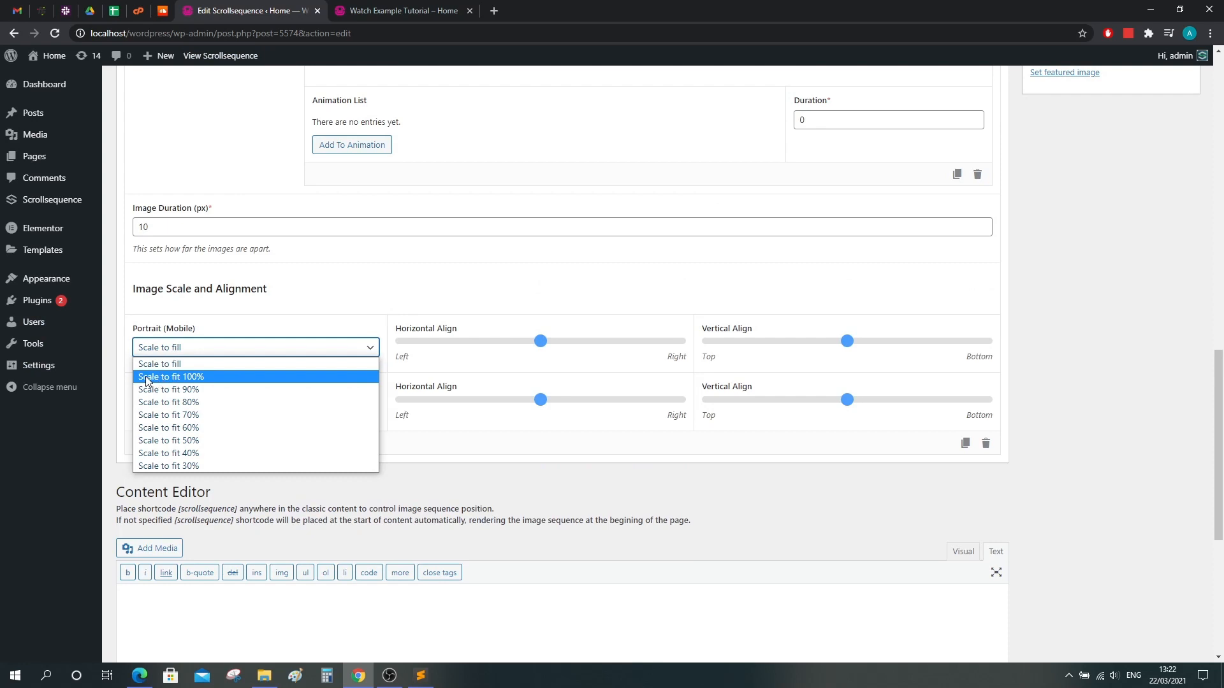
{"action": "left_click", "coordinate": [168, 402]}
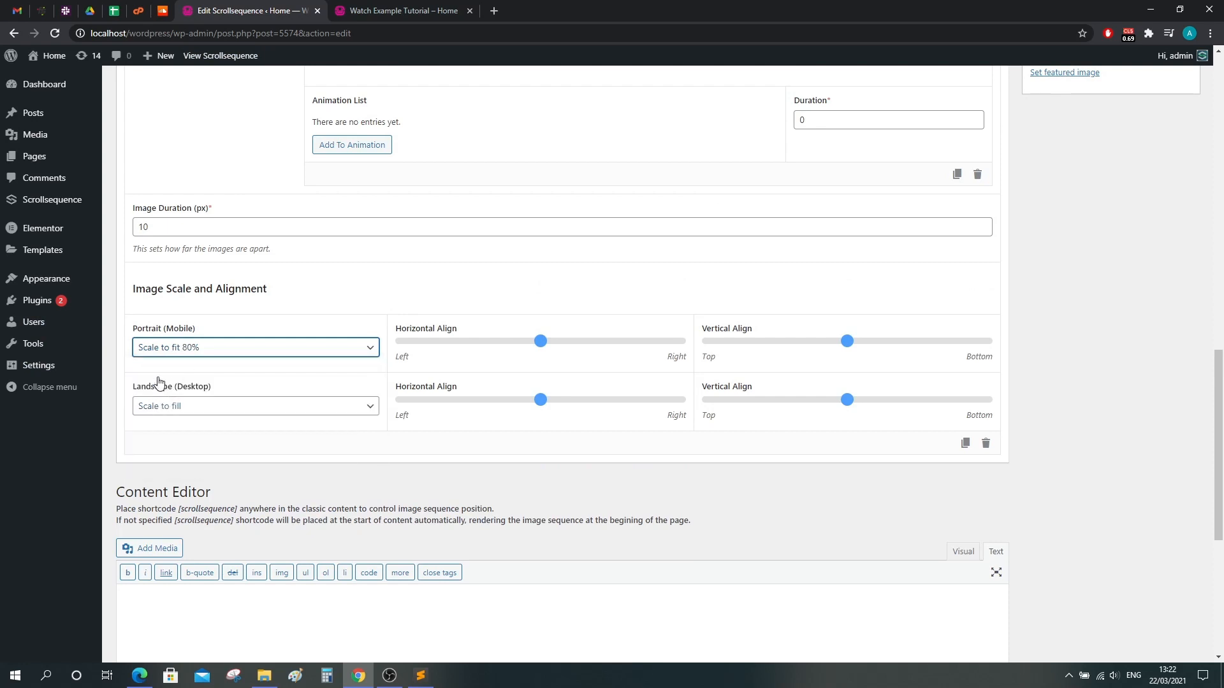
{"action": "left_click", "coordinate": [160, 408]}
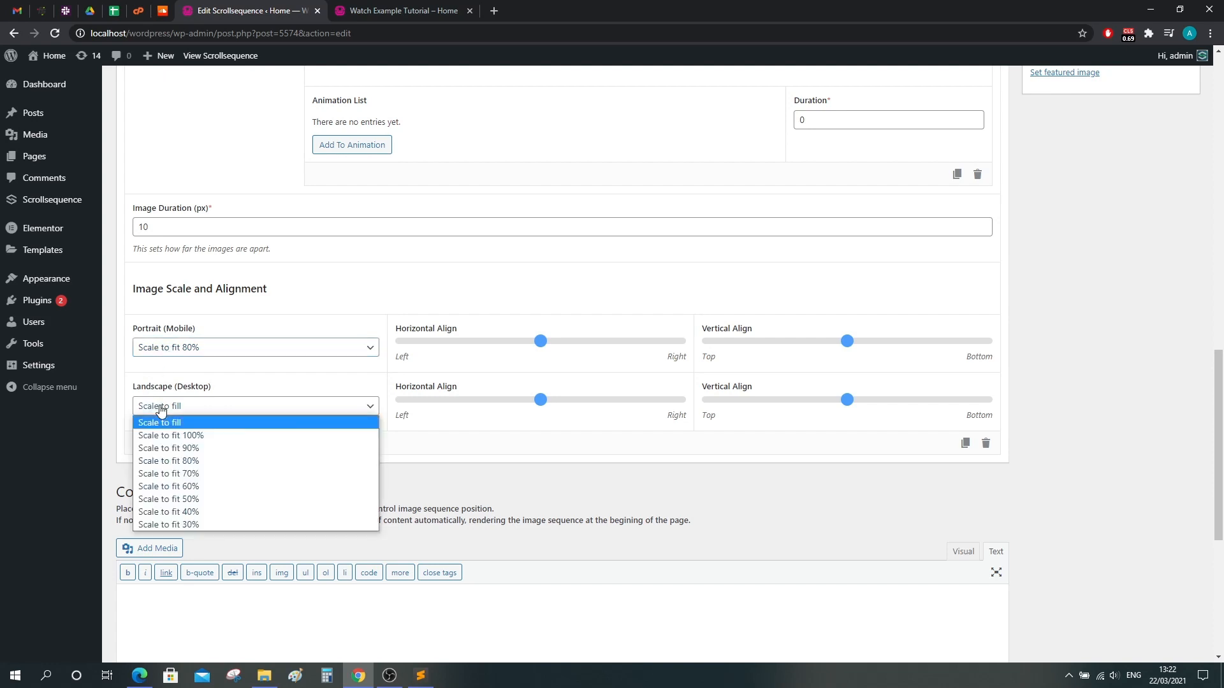
{"action": "left_click", "coordinate": [179, 467]}
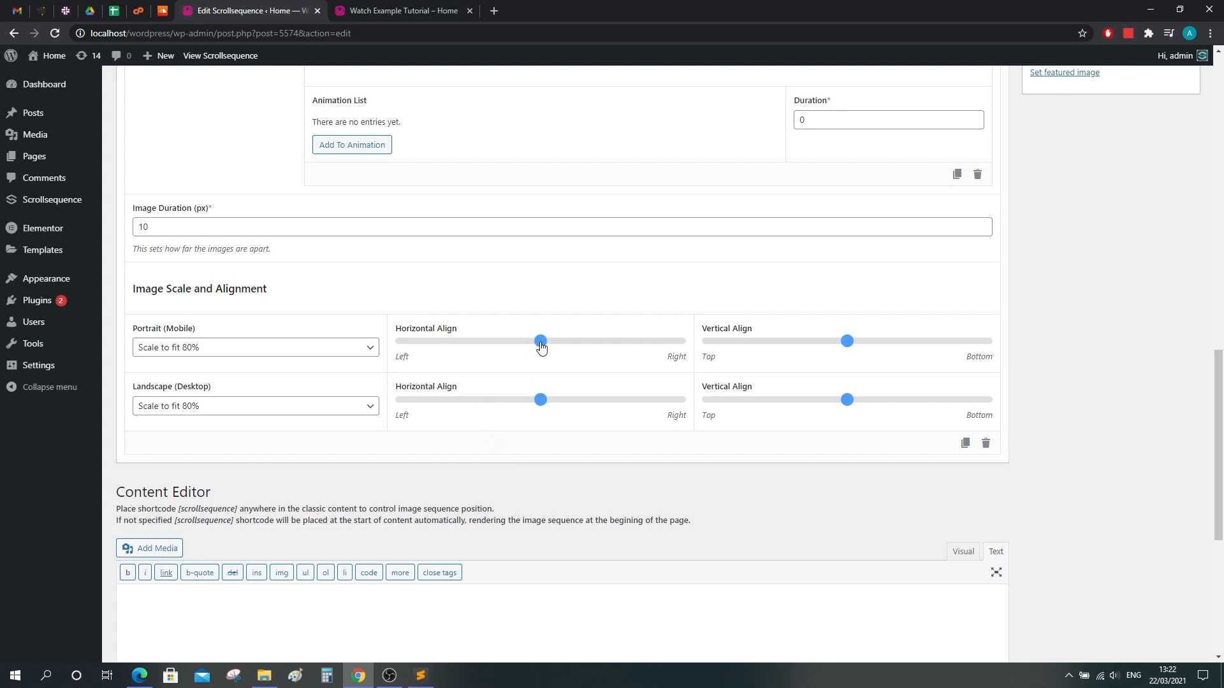
Step: Align portrait images to the horizontal centre and vertical bottom, and landscape images towards the right and at the vertical bottom
{"action": "left_click_drag", "start_coordinate": [541, 346], "coordinate": [645, 345]}
{"action": "left_click_drag", "start_coordinate": [847, 343], "coordinate": [952, 348]}
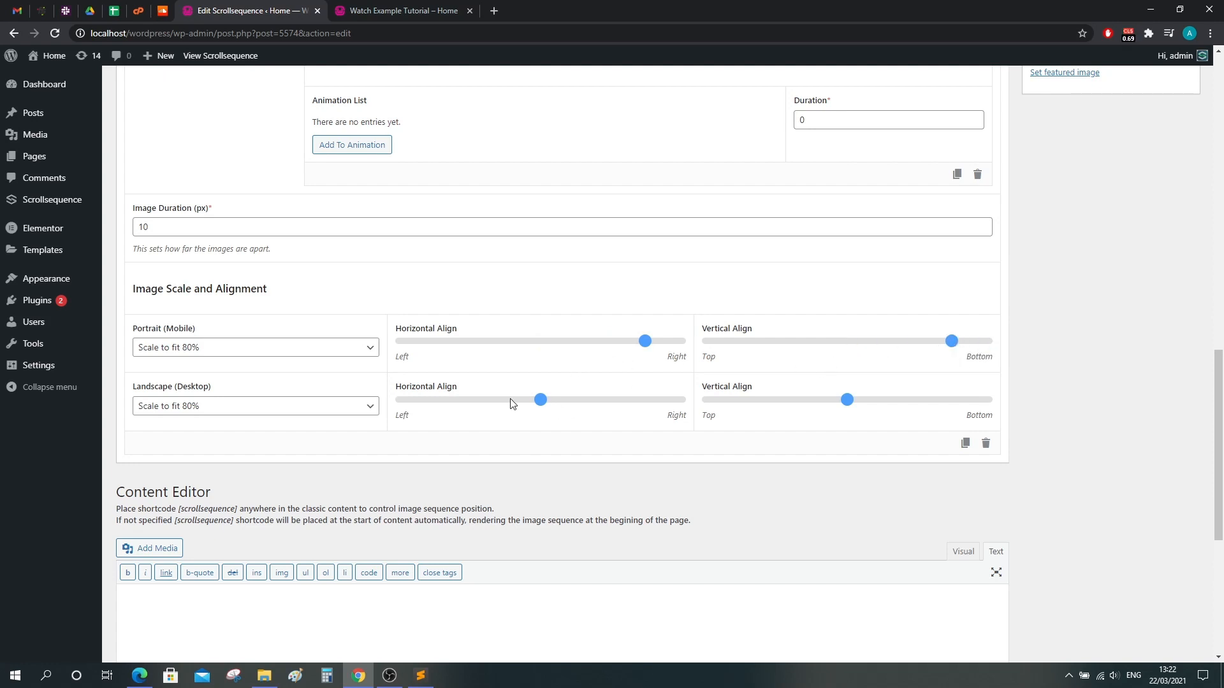
{"action": "left_click_drag", "start_coordinate": [602, 401], "coordinate": [645, 400]}
{"action": "left_click_drag", "start_coordinate": [847, 400], "coordinate": [951, 402]}
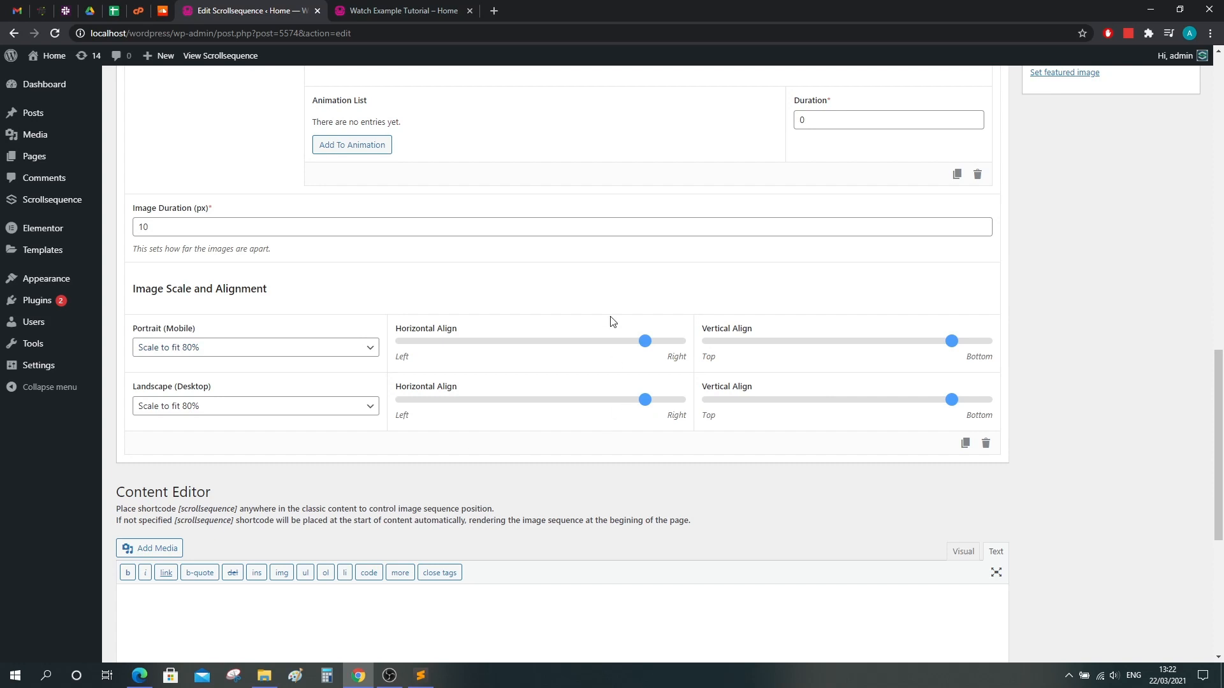
{"action": "left_click_drag", "start_coordinate": [645, 341], "coordinate": [540, 341]}
{"action": "left_click_drag", "start_coordinate": [952, 342], "coordinate": [1005, 353]}
{"action": "left_click_drag", "start_coordinate": [955, 406], "coordinate": [1024, 399]}
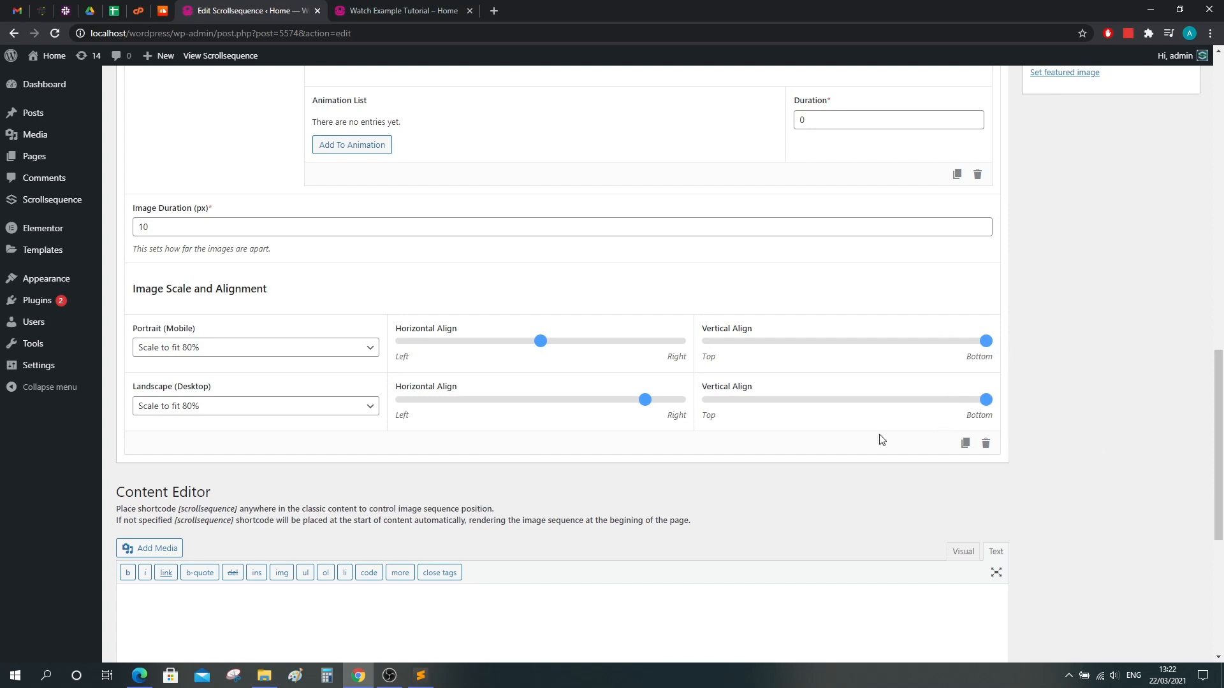
Step: Set the portrait (mobile) image scale to Scale to fit 100% and update the scrollsequence
{"action": "left_click", "coordinate": [161, 351]}
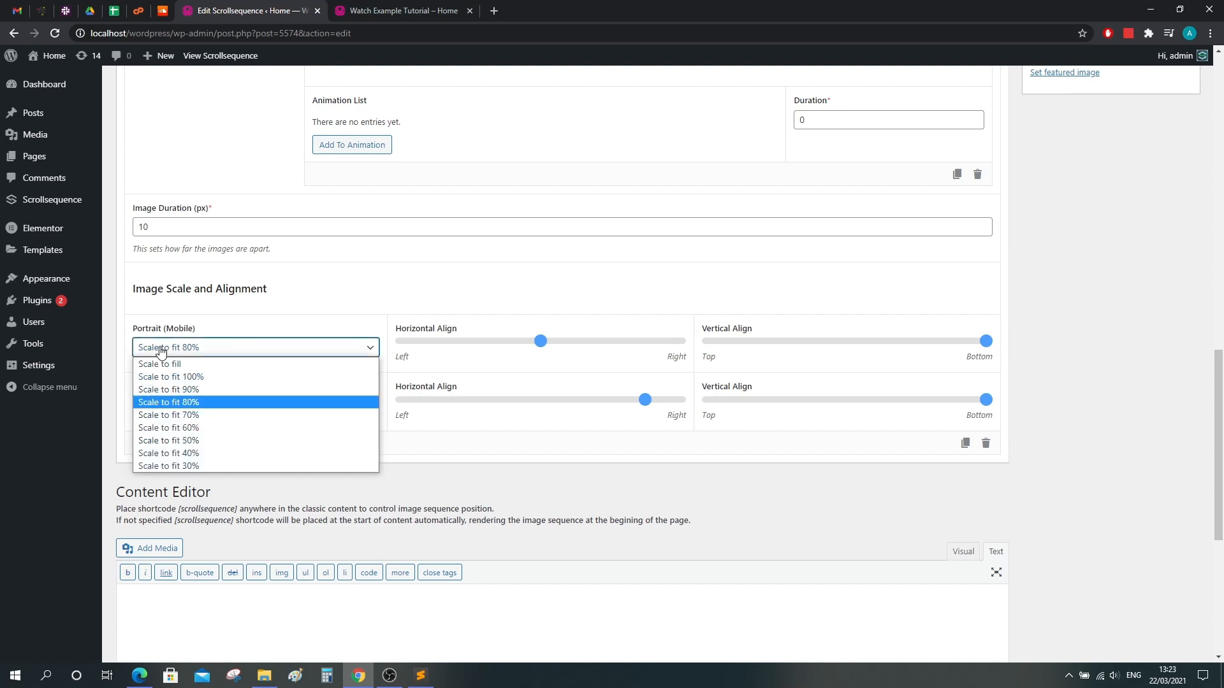
{"action": "left_click", "coordinate": [175, 378]}
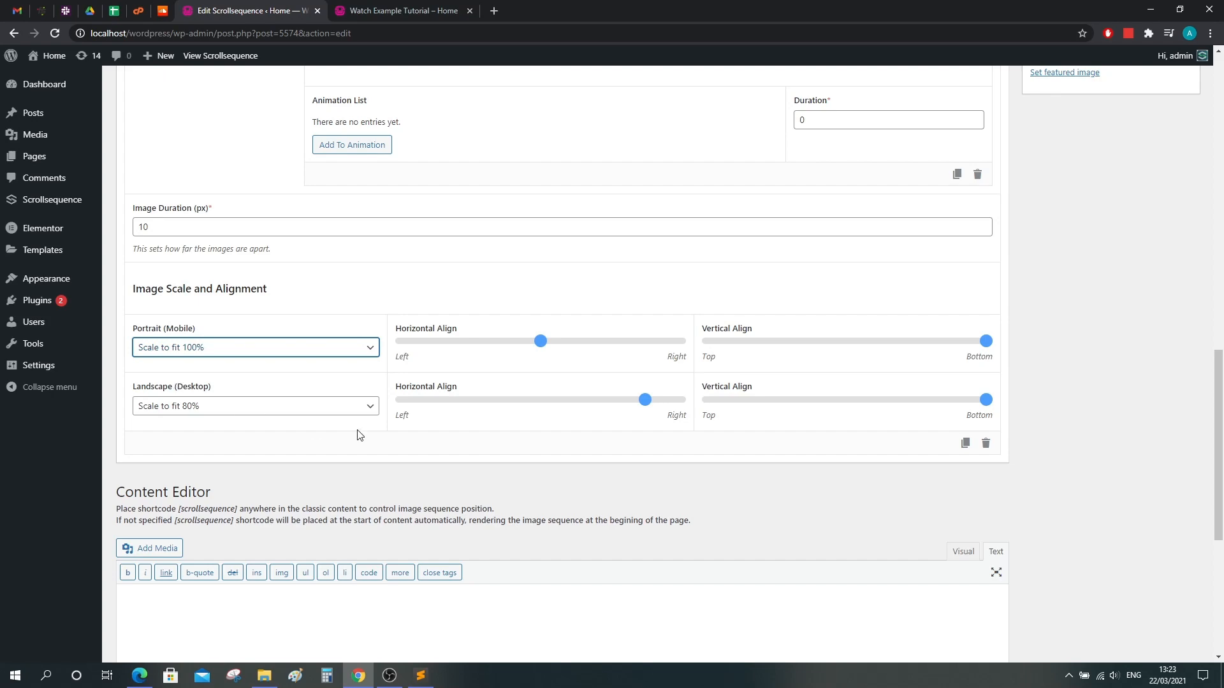
{"action": "scroll", "coordinate": [1129, 362], "scroll_direction": "up", "scroll_amount": 12}
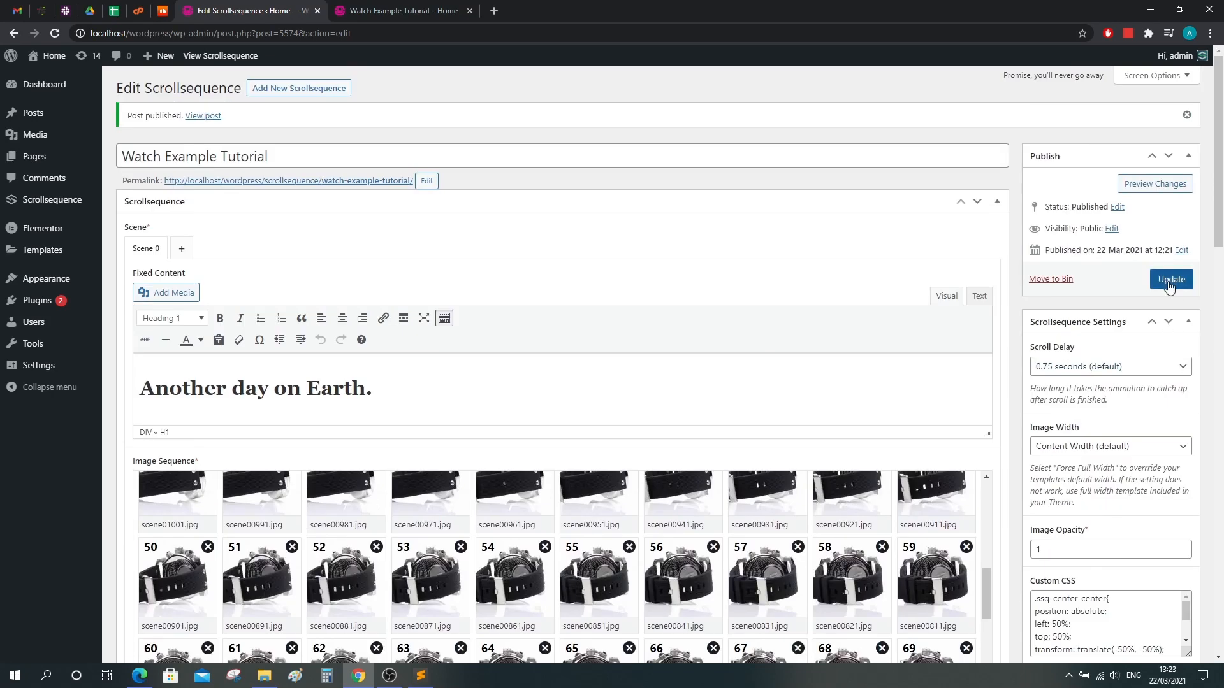
{"action": "left_click", "coordinate": [1170, 281]}
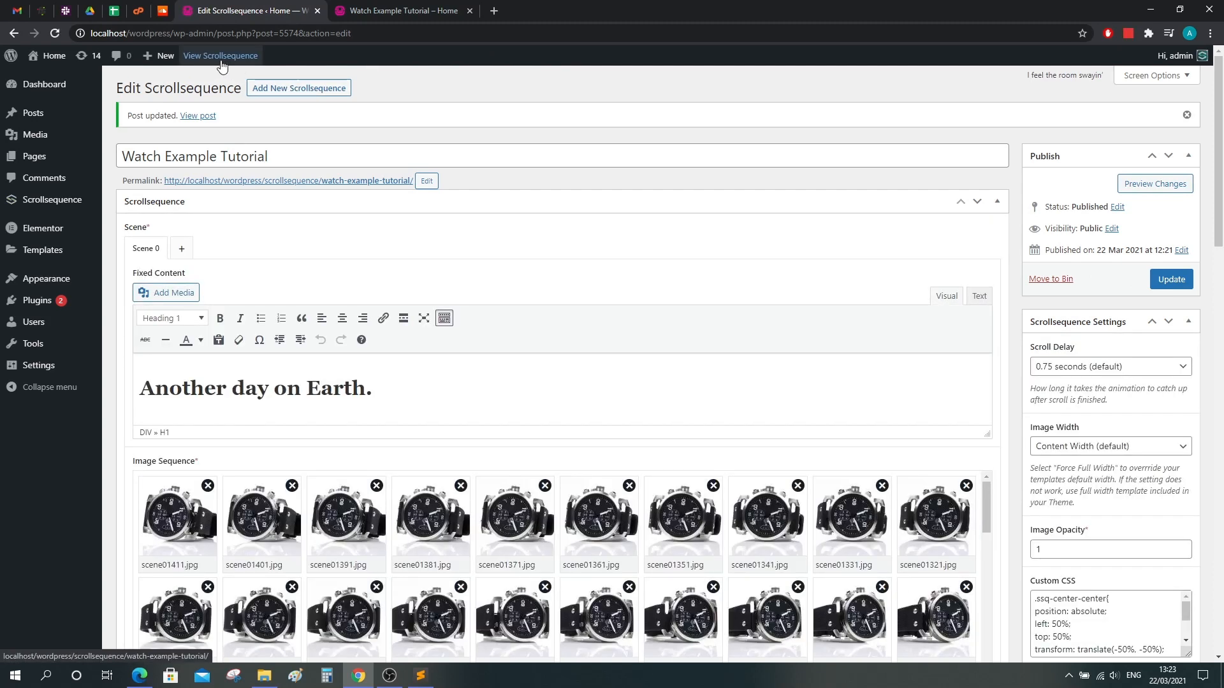
Step: View the updated scrollsequence page in a new browser tab and scroll through the scaled, realigned watch animation
{"action": "middle_click", "coordinate": [220, 57]}
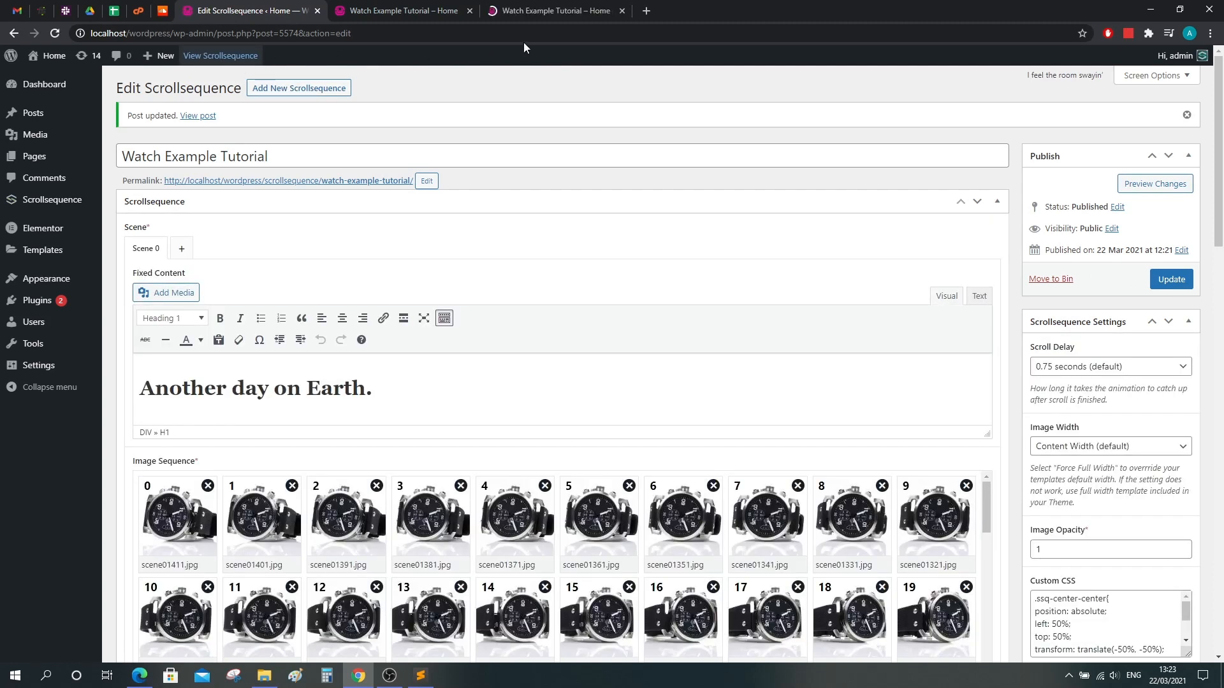
{"action": "left_click", "coordinate": [548, 12]}
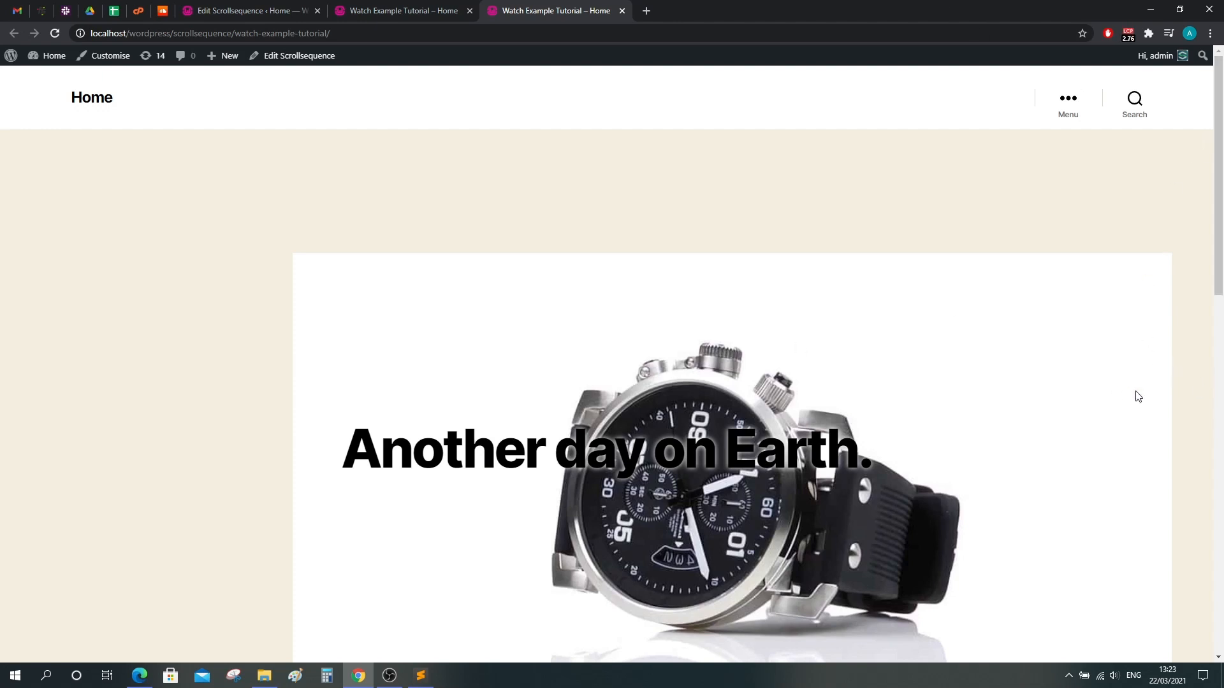
{"action": "left_click_drag", "start_coordinate": [1221, 219], "coordinate": [1221, 422]}
{"action": "left_click_drag", "start_coordinate": [1223, 507], "coordinate": [1173, 211]}
Step: Back in the scrollsequence editor, set the body background color to white in the custom post settings
{"action": "key", "text": "ctrl+Page_Up"}
{"action": "key", "text": "ctrl+Page_Up"}
{"action": "scroll", "coordinate": [1084, 370], "scroll_direction": "down", "scroll_amount": 3}
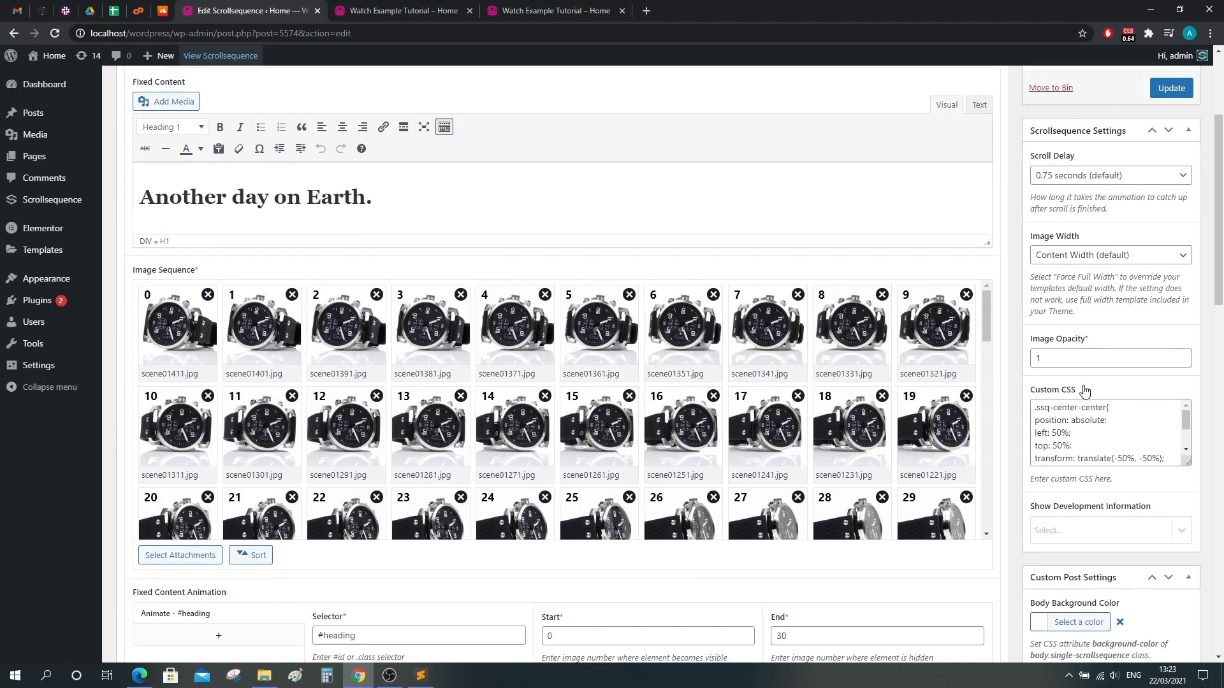
{"action": "scroll", "coordinate": [1036, 523], "scroll_direction": "down", "scroll_amount": 1}
{"action": "left_click", "coordinate": [1055, 495]}
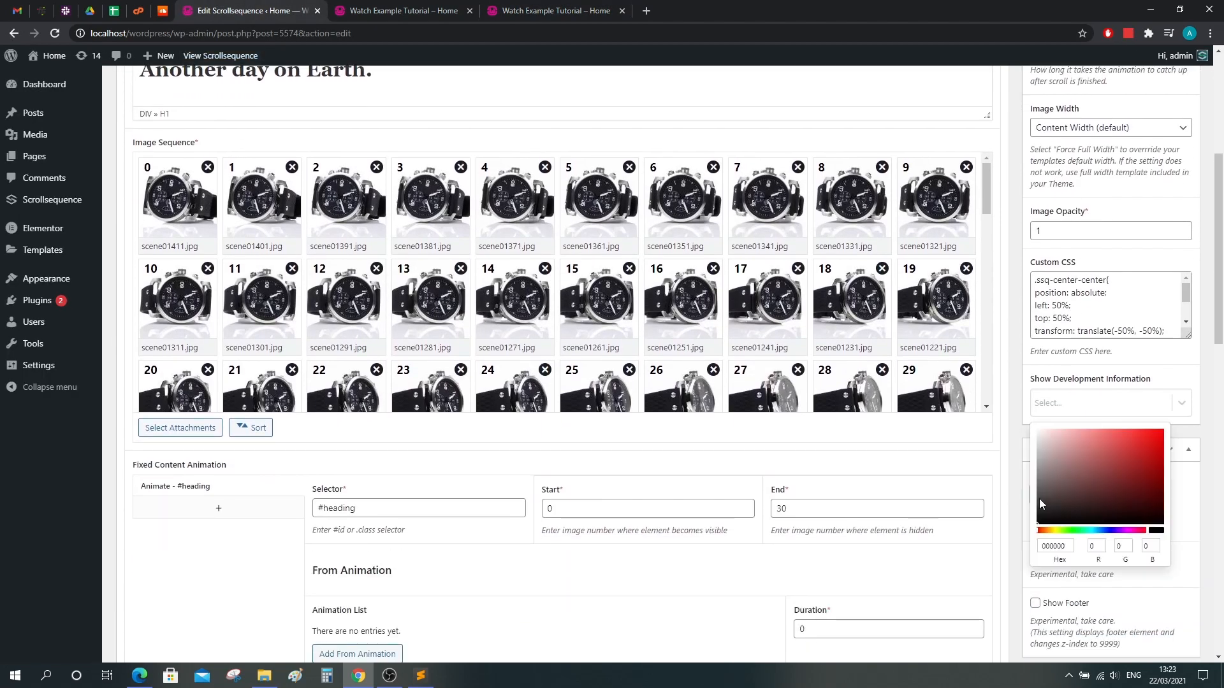
{"action": "left_click_drag", "start_coordinate": [1122, 501], "coordinate": [1025, 432]}
{"action": "left_click", "coordinate": [1005, 477]}
{"action": "scroll", "coordinate": [1010, 490], "scroll_direction": "down", "scroll_amount": 2}
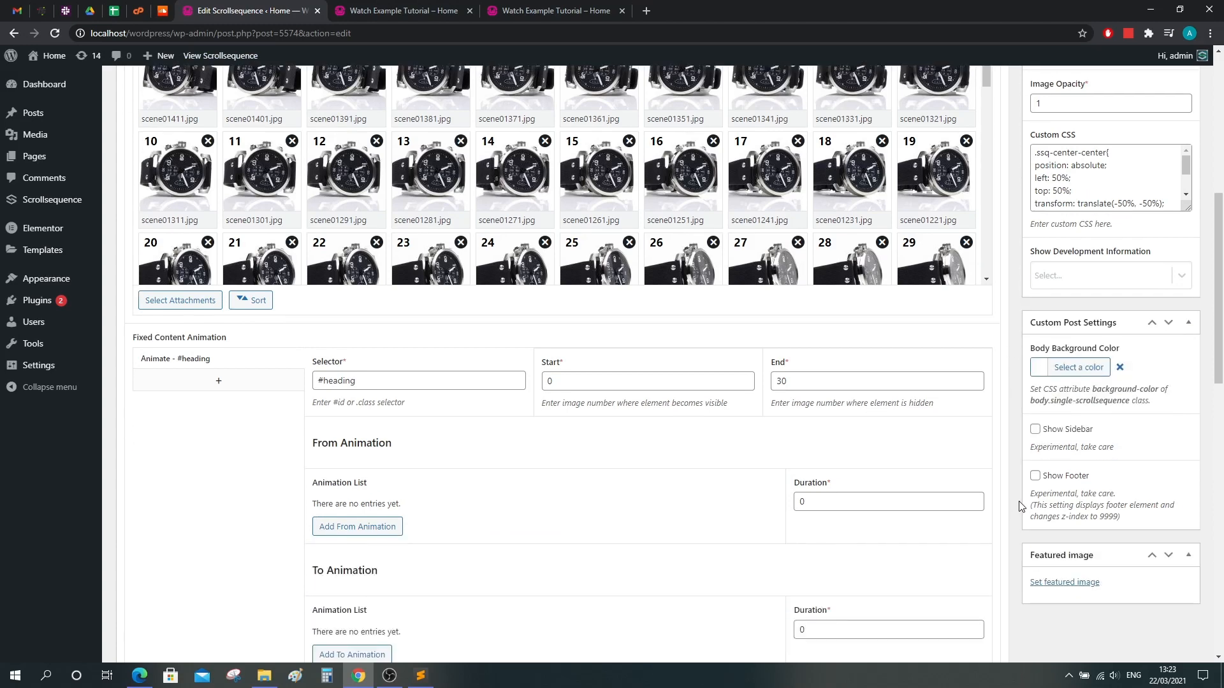
Step: Replace the h1 heading text with "Watch Example" in the HTML source of Scene 0's fixed content
{"action": "scroll", "coordinate": [1024, 502], "scroll_direction": "up", "scroll_amount": 5}
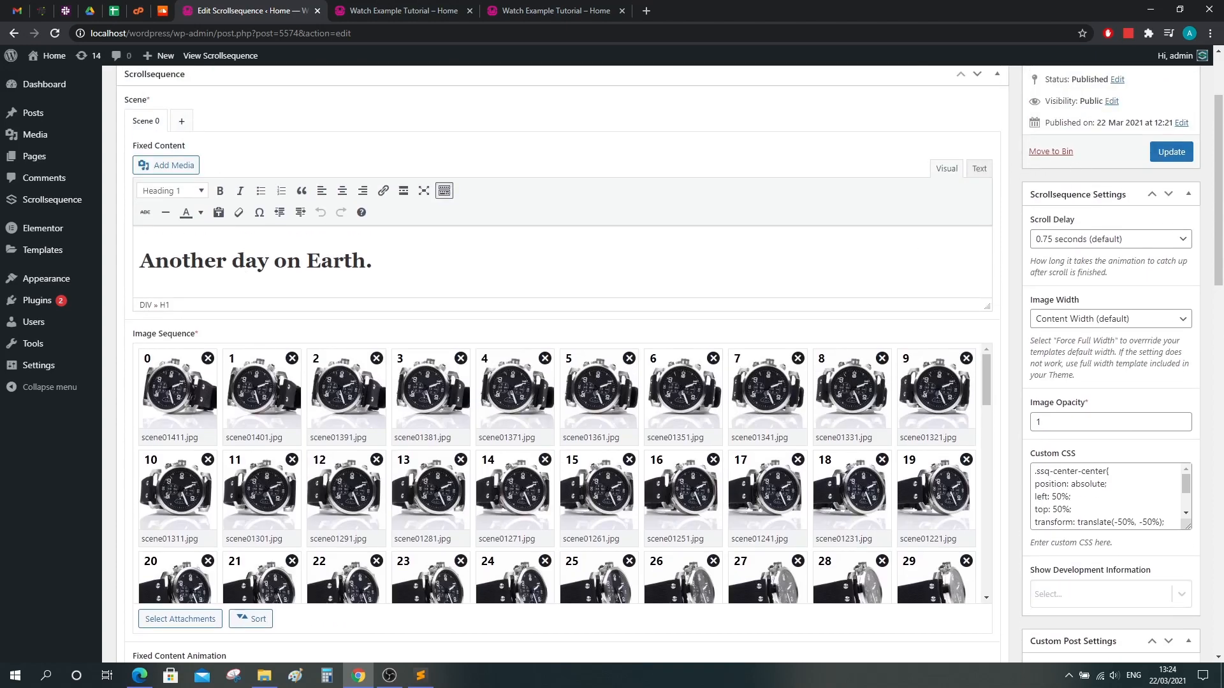
{"action": "key", "text": "alt+Tab"}
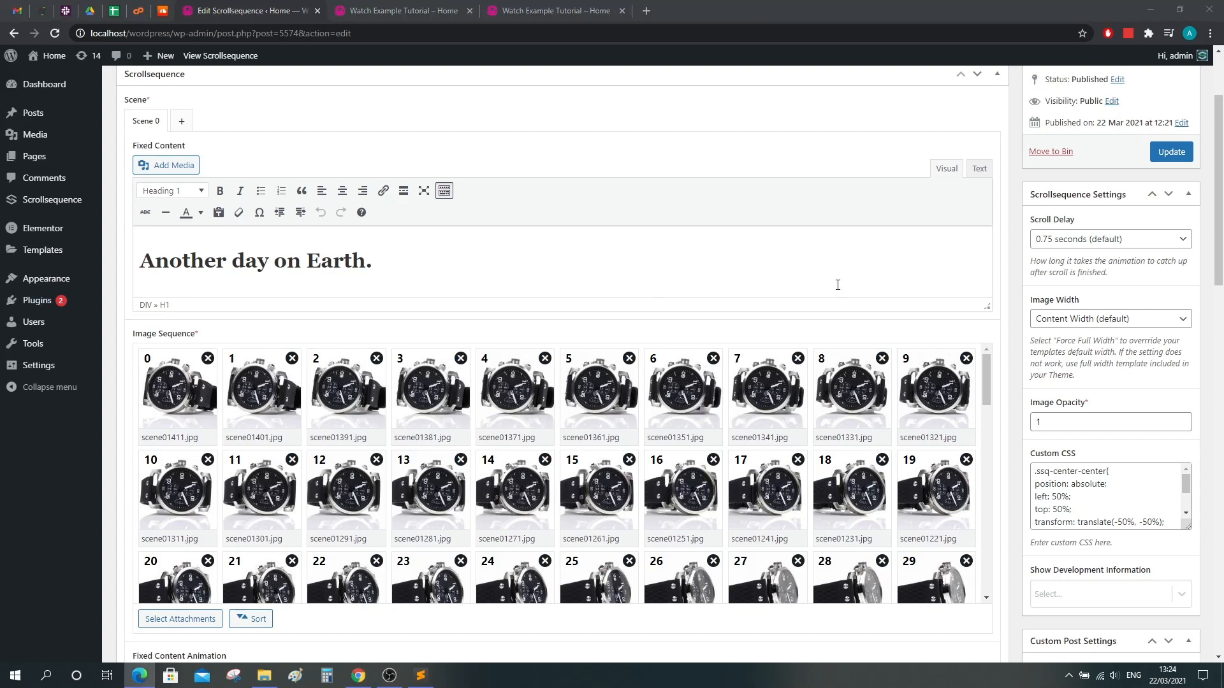
{"action": "left_click", "coordinate": [979, 168]}
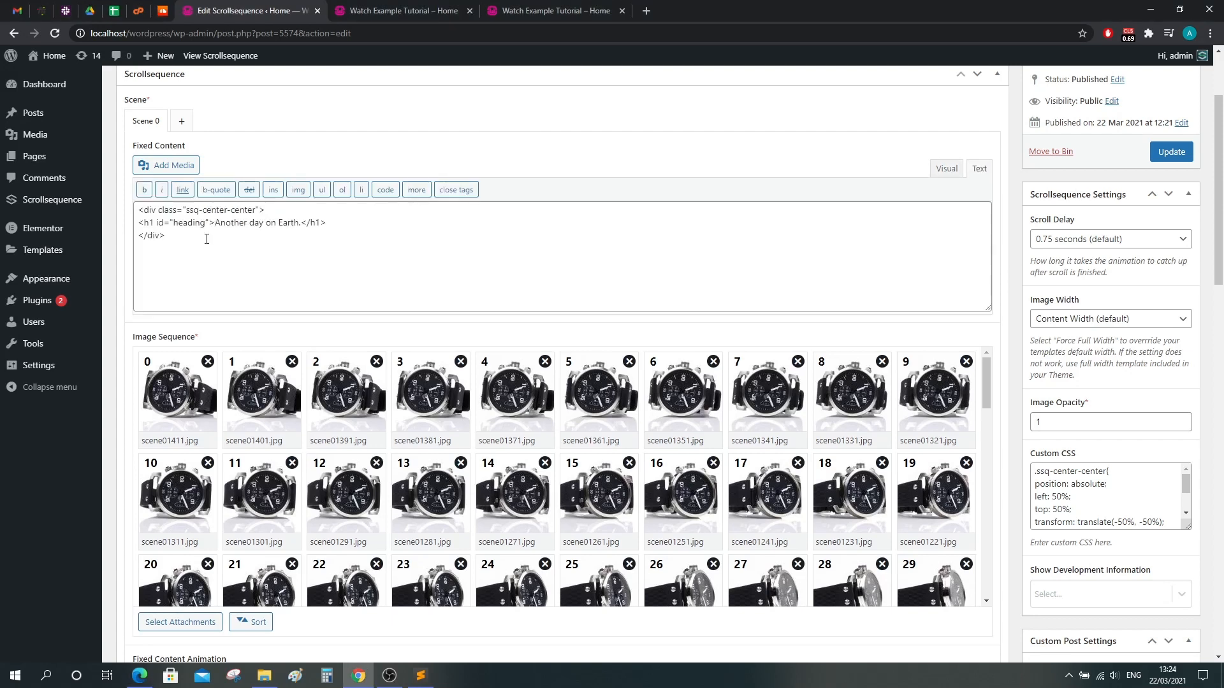
{"action": "left_click_drag", "start_coordinate": [216, 223], "coordinate": [301, 227]}
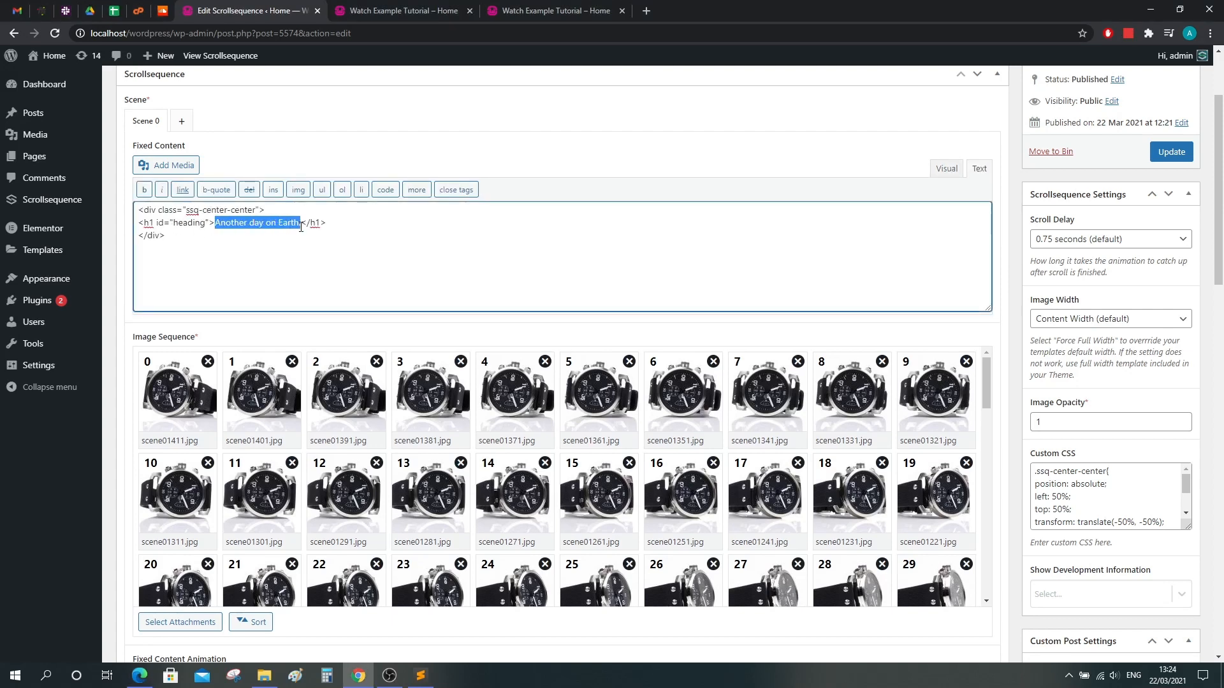
{"action": "type", "text": "Watch Examp"}
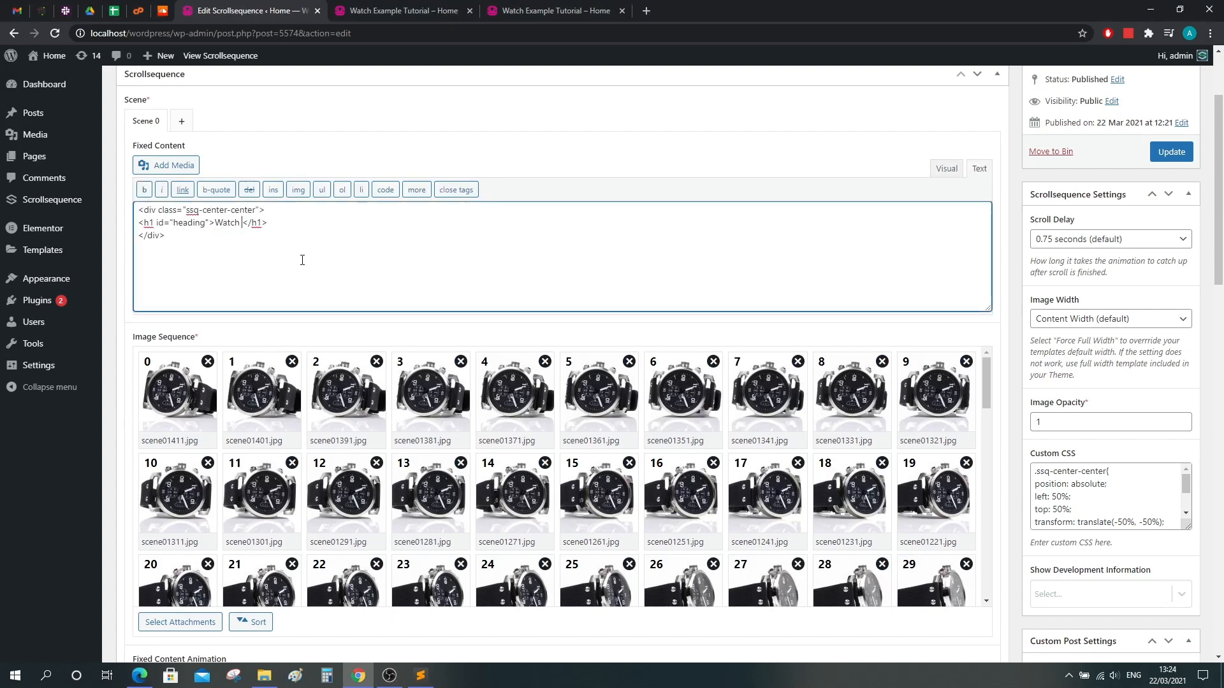
{"action": "type", "text": "le"}
Step: Duplicate the "Watch Example" h1 line below itself in the fixed content HTML and give the copy the id "subheading"
{"action": "left_click_drag", "start_coordinate": [310, 224], "coordinate": [136, 223]}
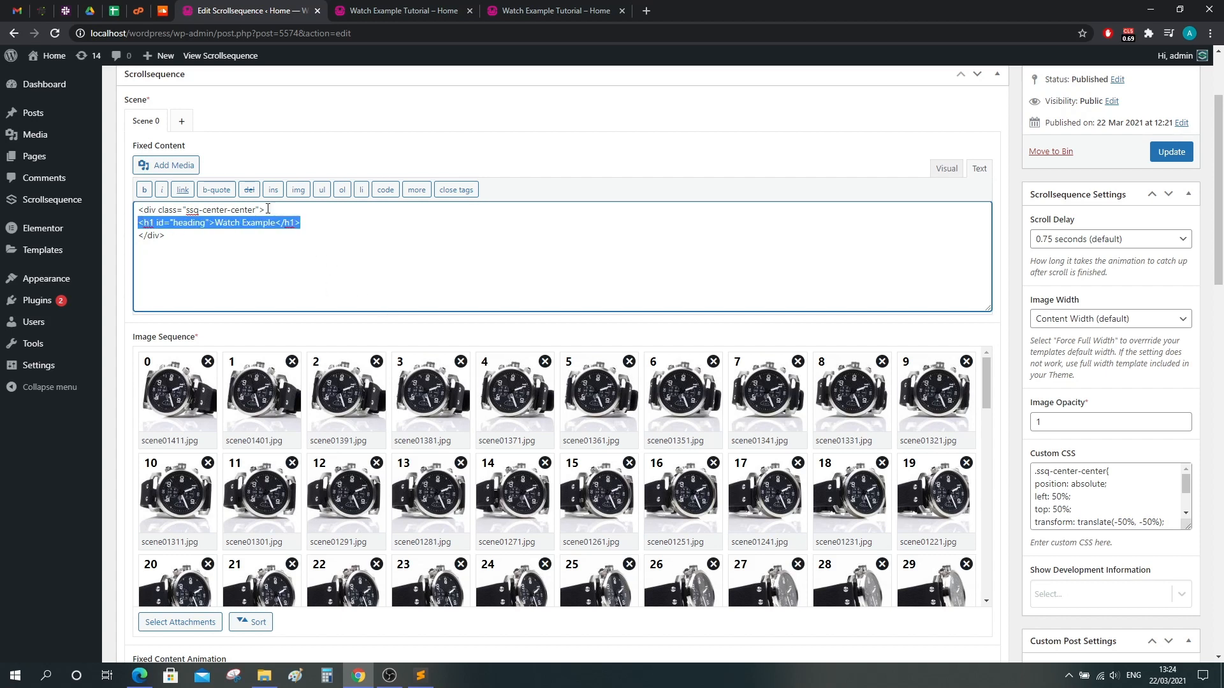
{"action": "key", "text": "ctrl+c"}
{"action": "left_click", "coordinate": [329, 223]}
{"action": "key", "text": "Return"}
{"action": "key", "text": "ctrl+v"}
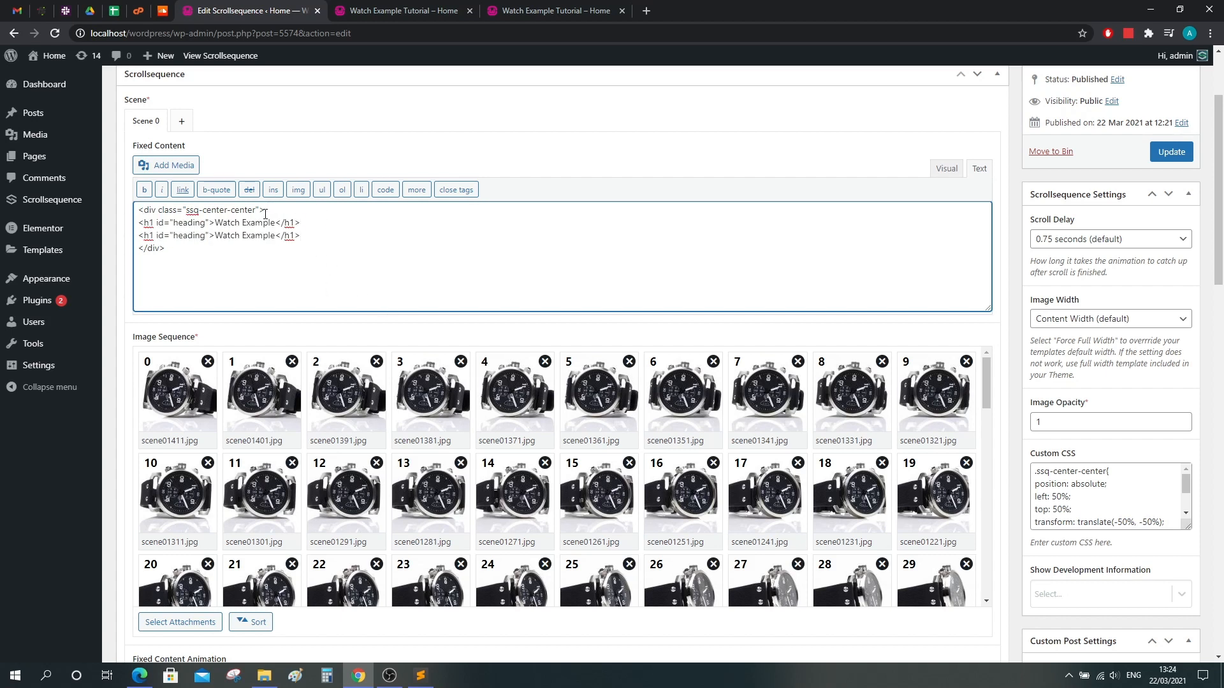
{"action": "double_click", "coordinate": [174, 235]}
{"action": "left_click", "coordinate": [174, 235]}
{"action": "type", "text": "sub"}
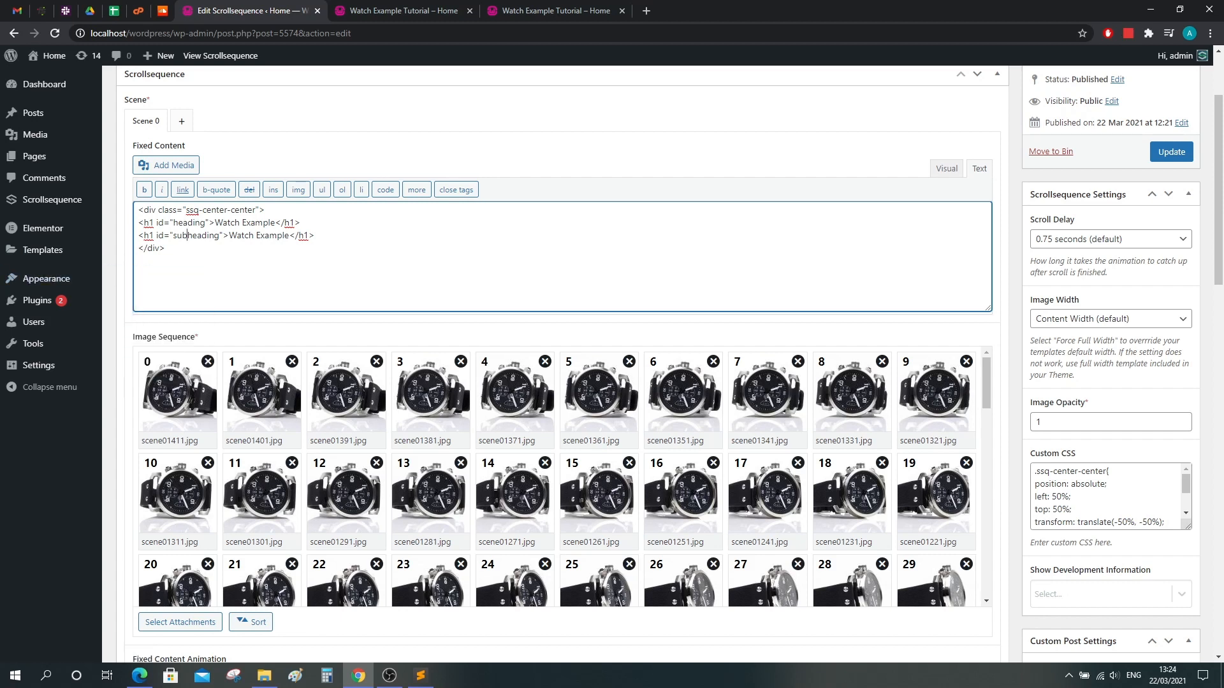
Step: Add the inline style "margin-top: 80px; text-align: left; padding-left: 40px; padding-right: 40px;" to the h1 with id "heading"
{"action": "key", "text": "alt+Tab"}
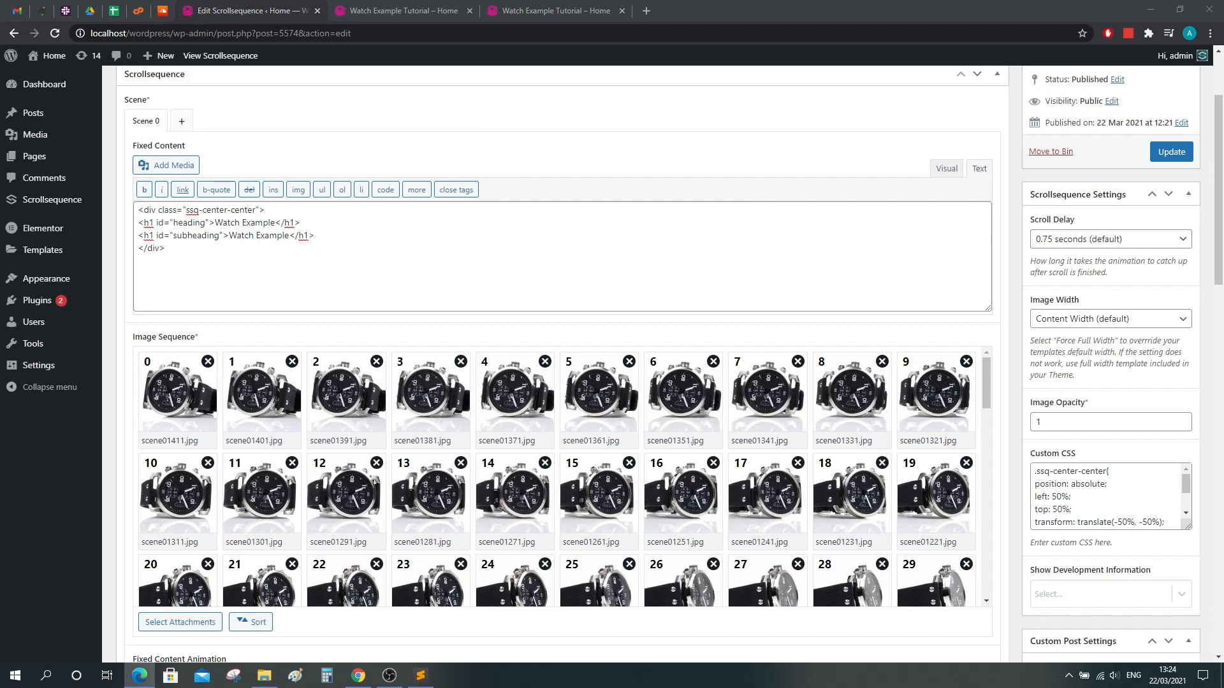
{"action": "left_click", "coordinate": [209, 224]}
{"action": "key", "text": "ctrl+v"}
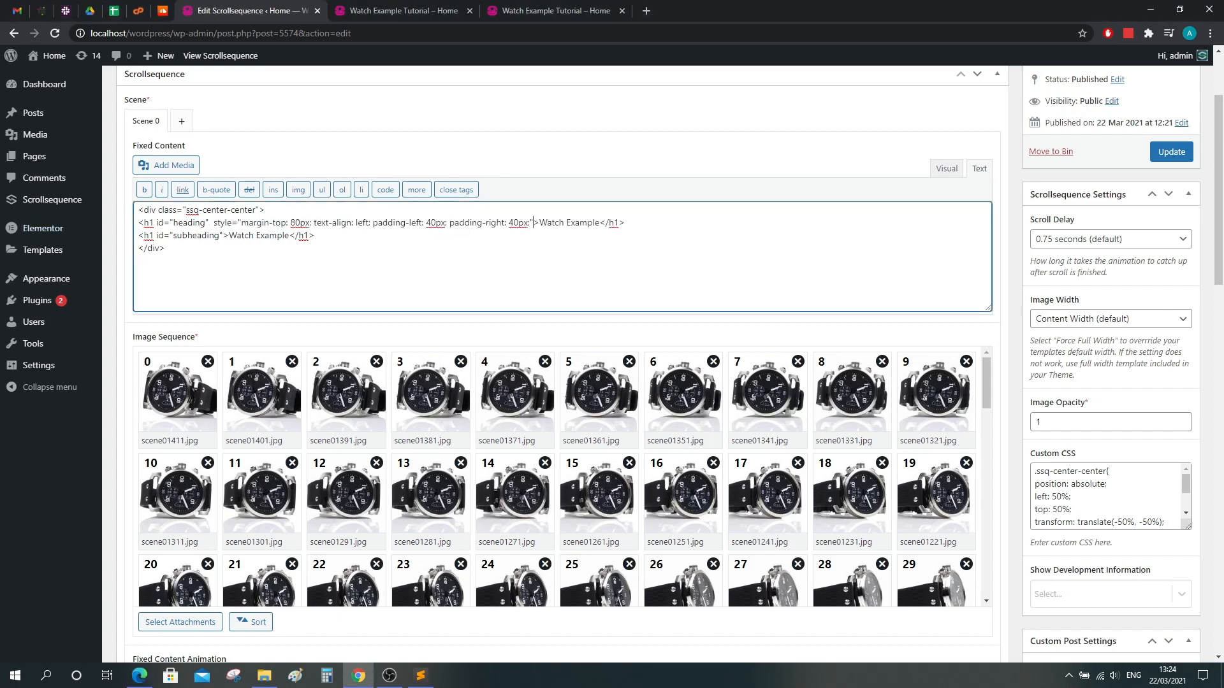
Step: Add the inline style "max-width: 80rem; padding-left: 40px; text-align: left; font-size: 3.2rem;" to the h1 with id "subheading"
{"action": "key", "text": "alt+Tab"}
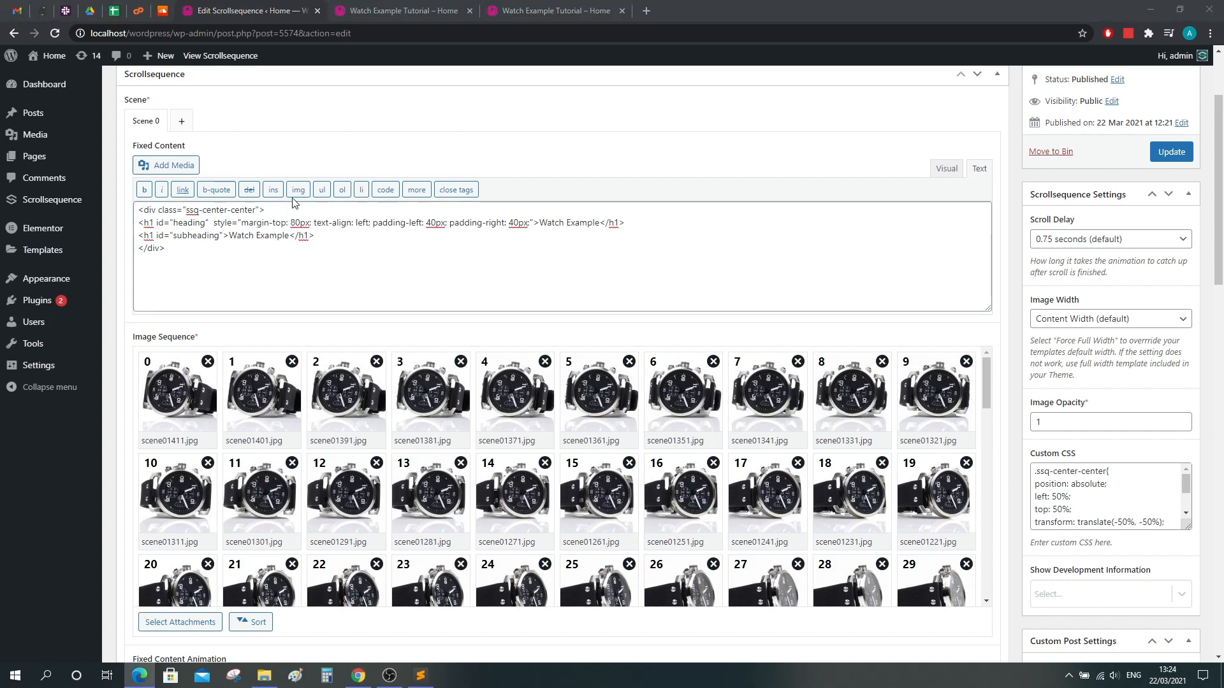
{"action": "left_click", "coordinate": [224, 237]}
{"action": "key", "text": "ctrl+v"}
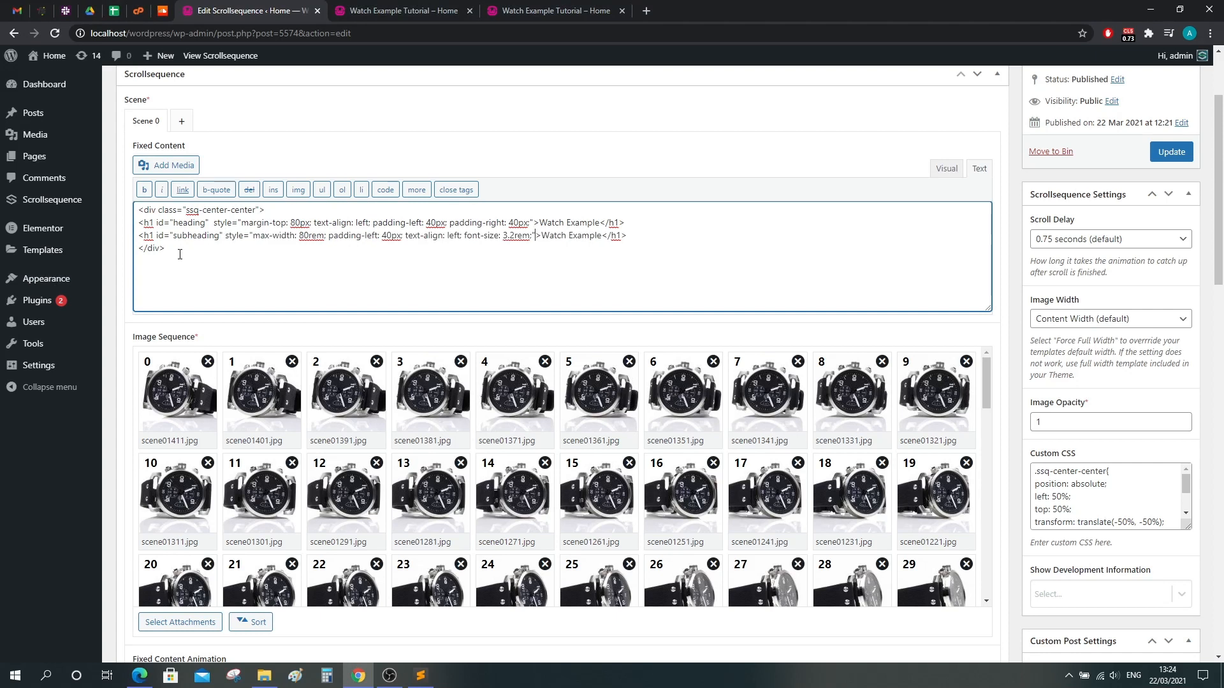
Step: Remove the opening and closing tags of the ssq-center-center div around the two headings in the fixed content HTML
{"action": "triple_click", "coordinate": [179, 250]}
{"action": "key", "text": "BackSpace"}
{"action": "left_click_drag", "start_coordinate": [279, 209], "coordinate": [124, 211]}
{"action": "key", "text": "BackSpace"}
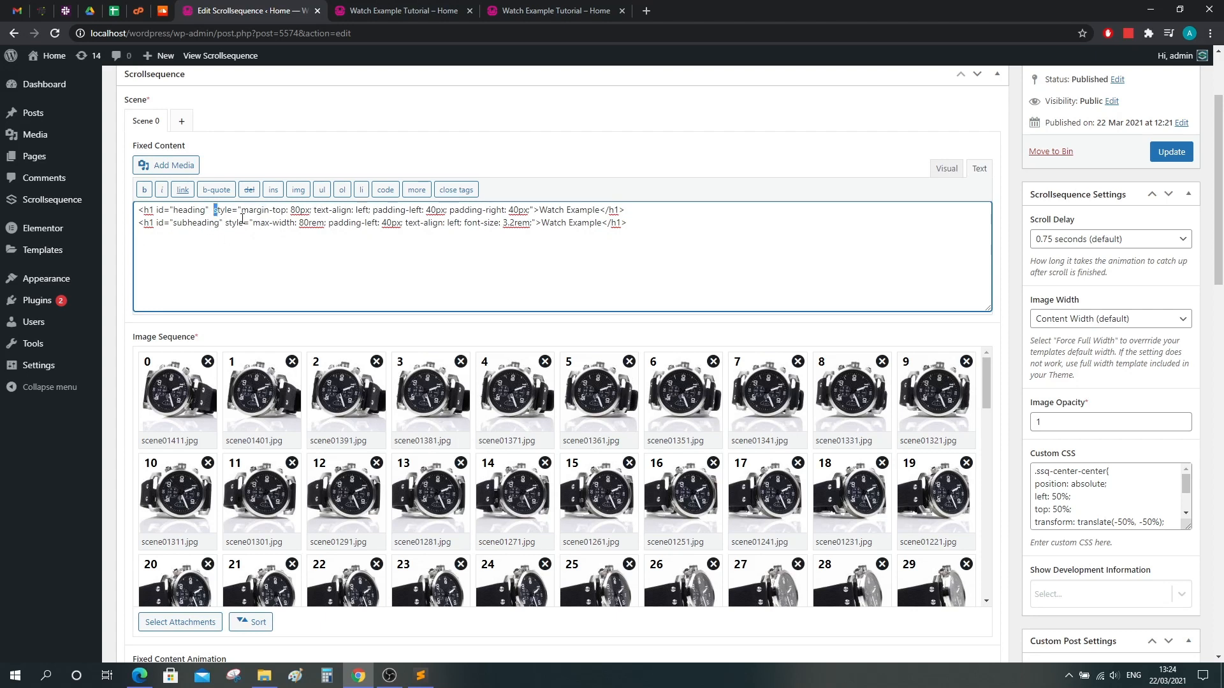
Step: Replace the subheading's text with "Lorem ipsum dolor sit amet, consectetur adipiscing elit." in the fixed content HTML
{"action": "left_click_drag", "start_coordinate": [242, 219], "coordinate": [534, 213]}
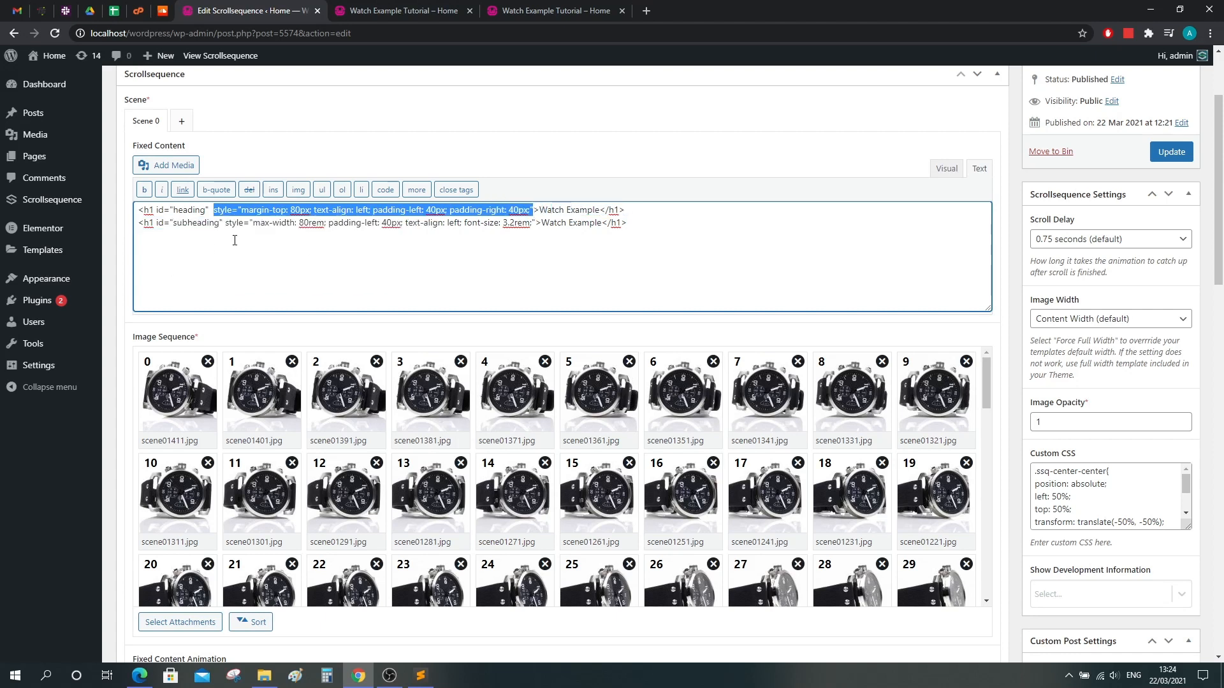
{"action": "left_click_drag", "start_coordinate": [222, 222], "coordinate": [534, 223]}
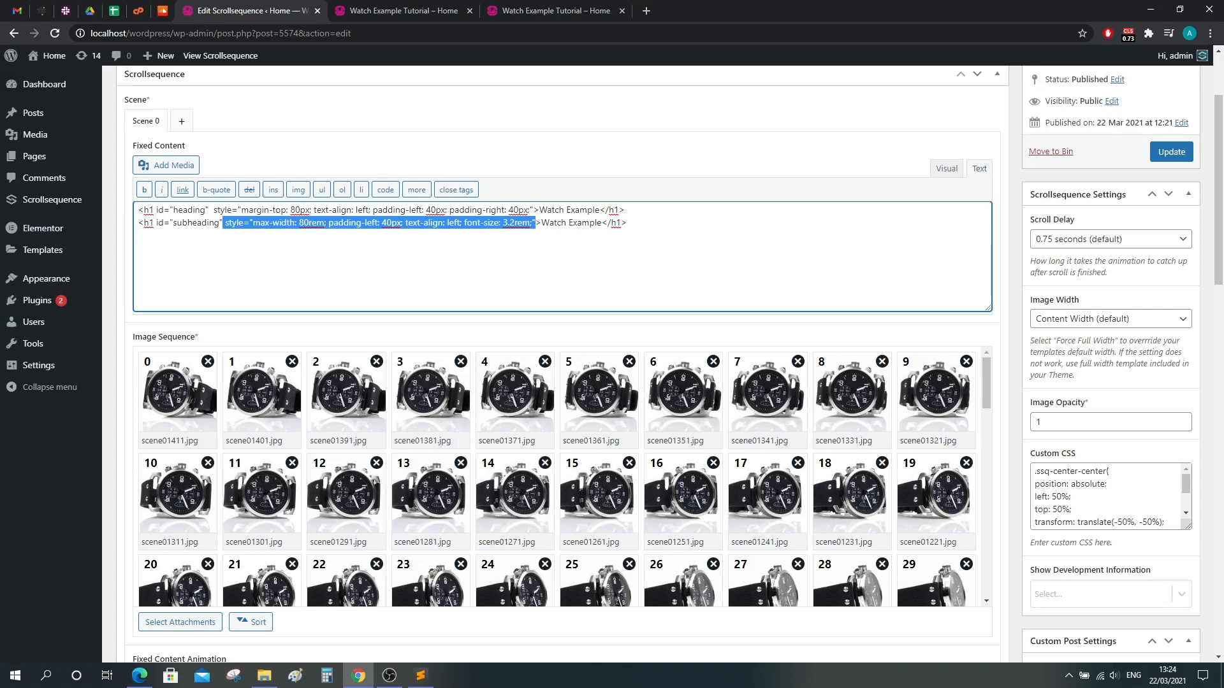
{"action": "key", "text": "alt+Tab"}
{"action": "key", "text": "alt+Tab"}
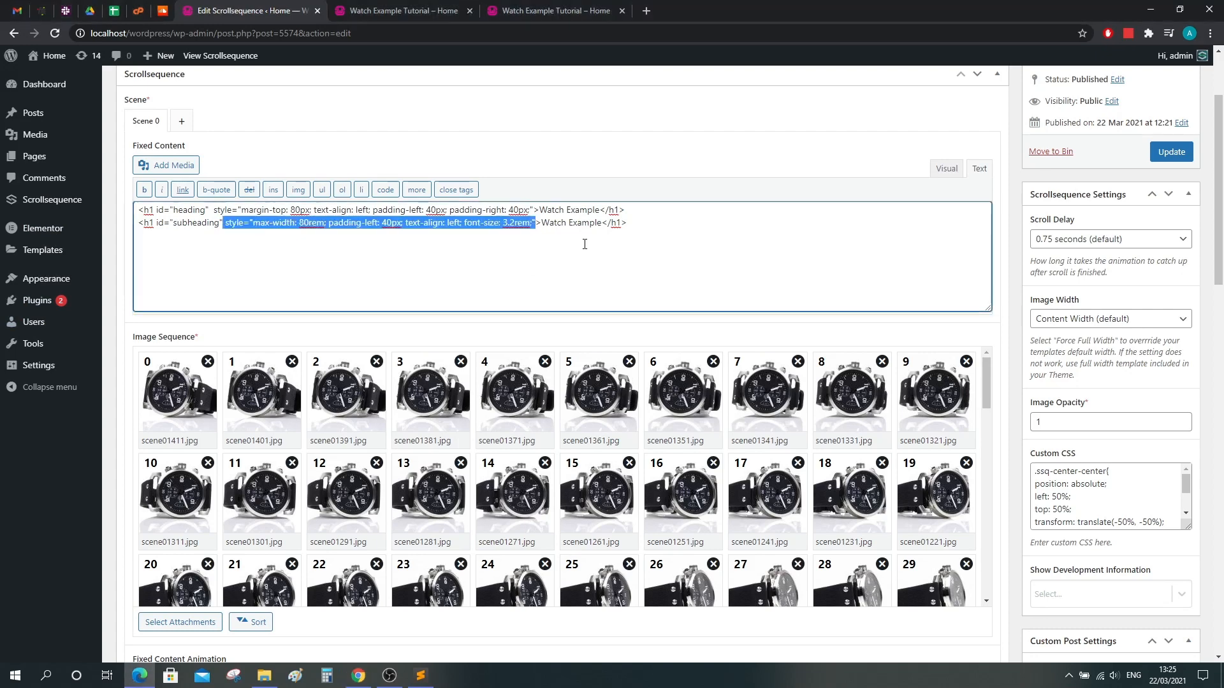
{"action": "left_click", "coordinate": [543, 229]}
{"action": "left_click_drag", "start_coordinate": [541, 223], "coordinate": [603, 218]}
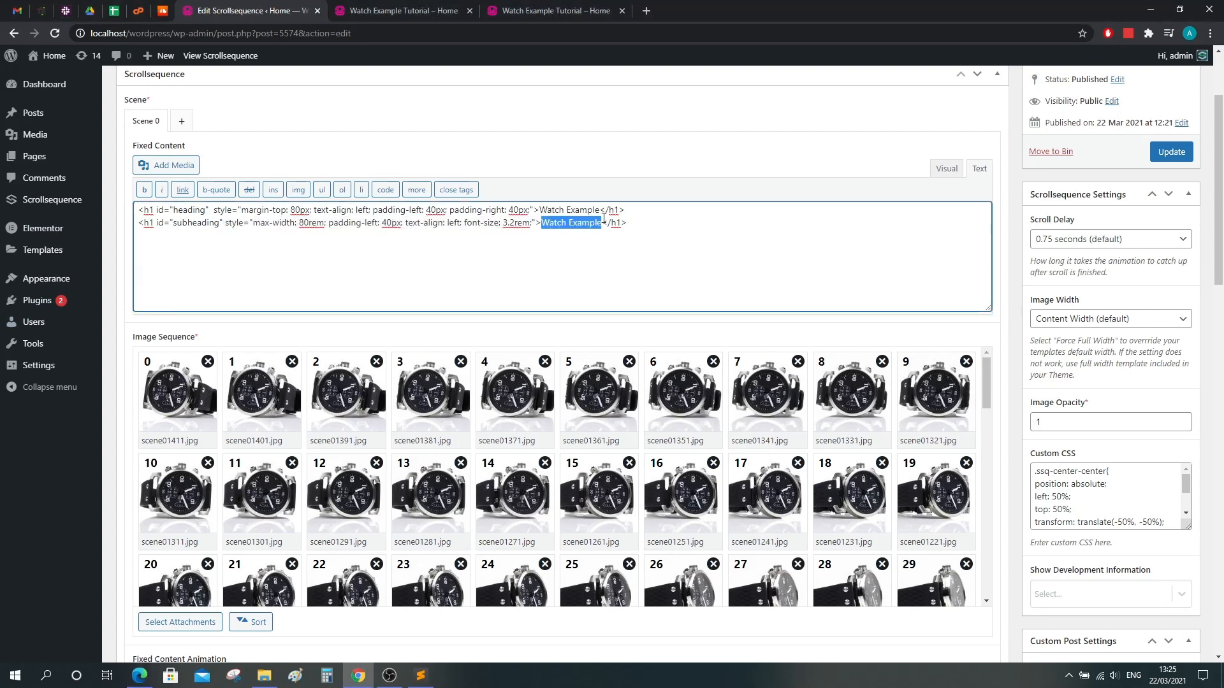
{"action": "key", "text": "ctrl+v"}
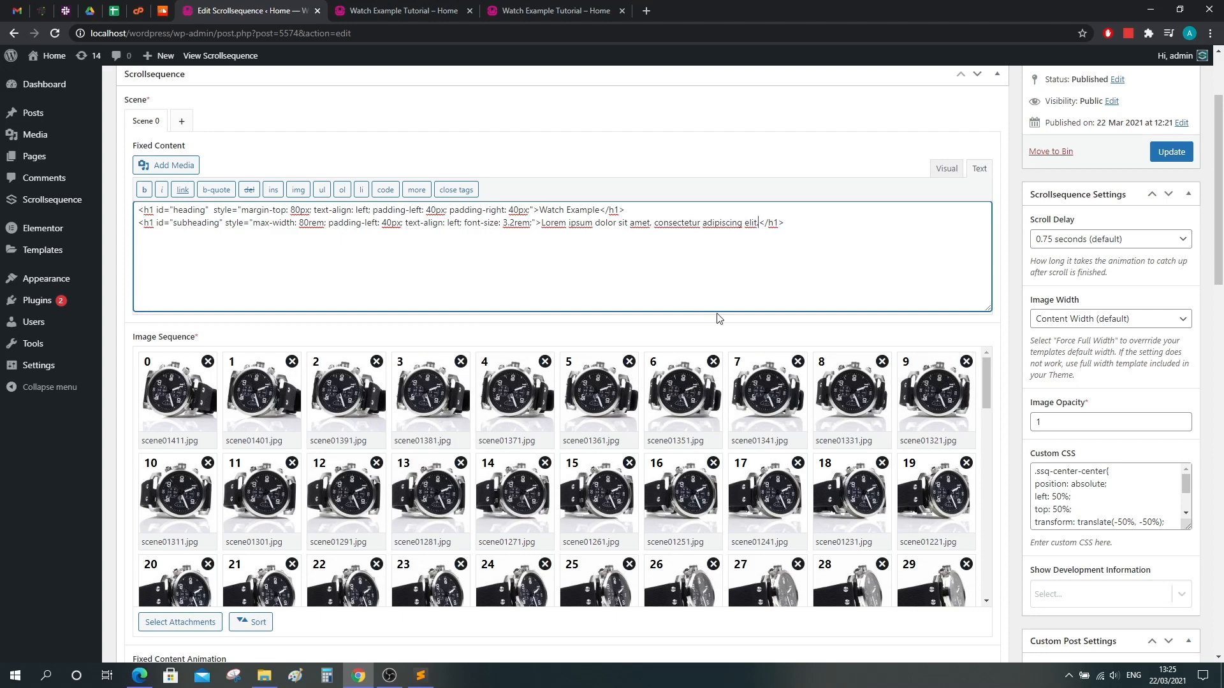
{"action": "type", "text": "."}
Step: Delete the whole .ssq-center-center rule from the custom CSS and update the scrollsequence
{"action": "left_click", "coordinate": [1048, 476]}
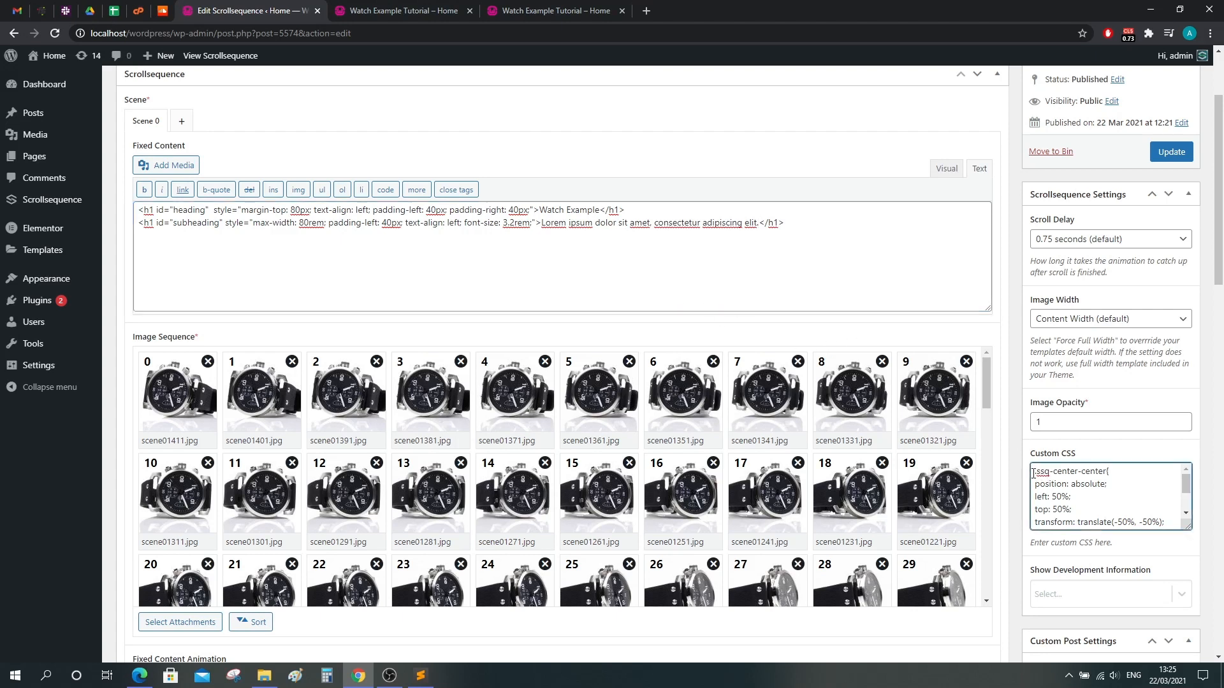
{"action": "left_click_drag", "start_coordinate": [1187, 524], "coordinate": [1188, 631]}
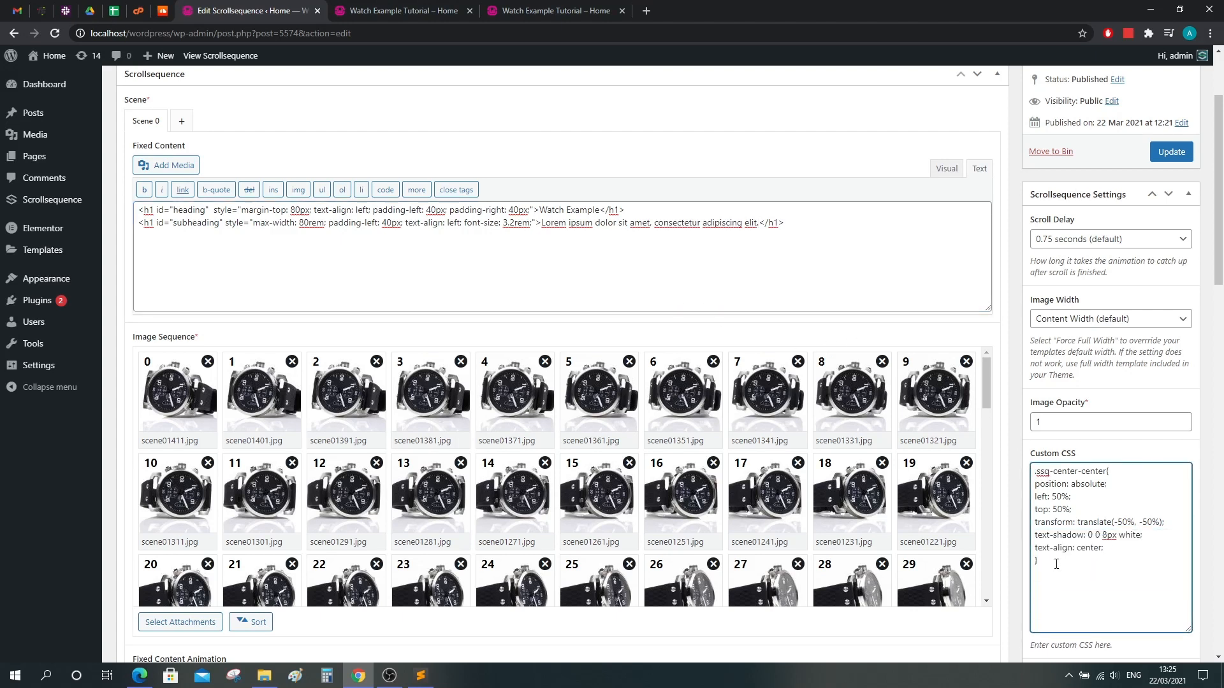
{"action": "left_click_drag", "start_coordinate": [1055, 561], "coordinate": [1026, 475]}
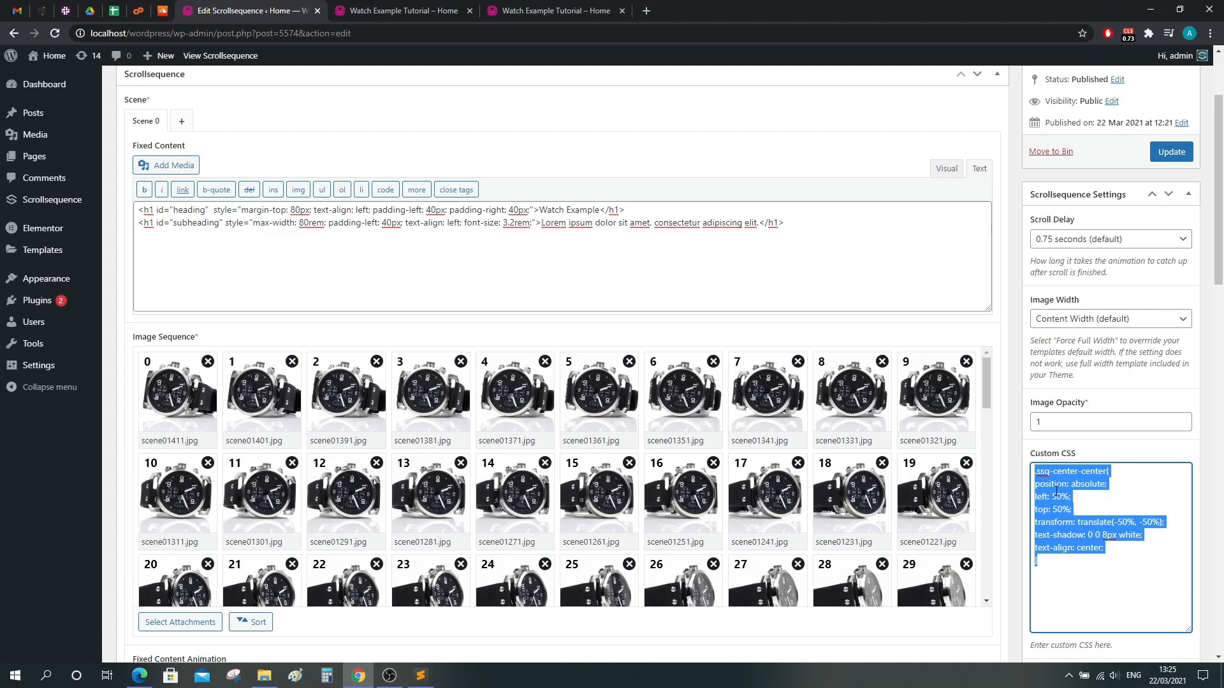
{"action": "key", "text": "ctrl+x"}
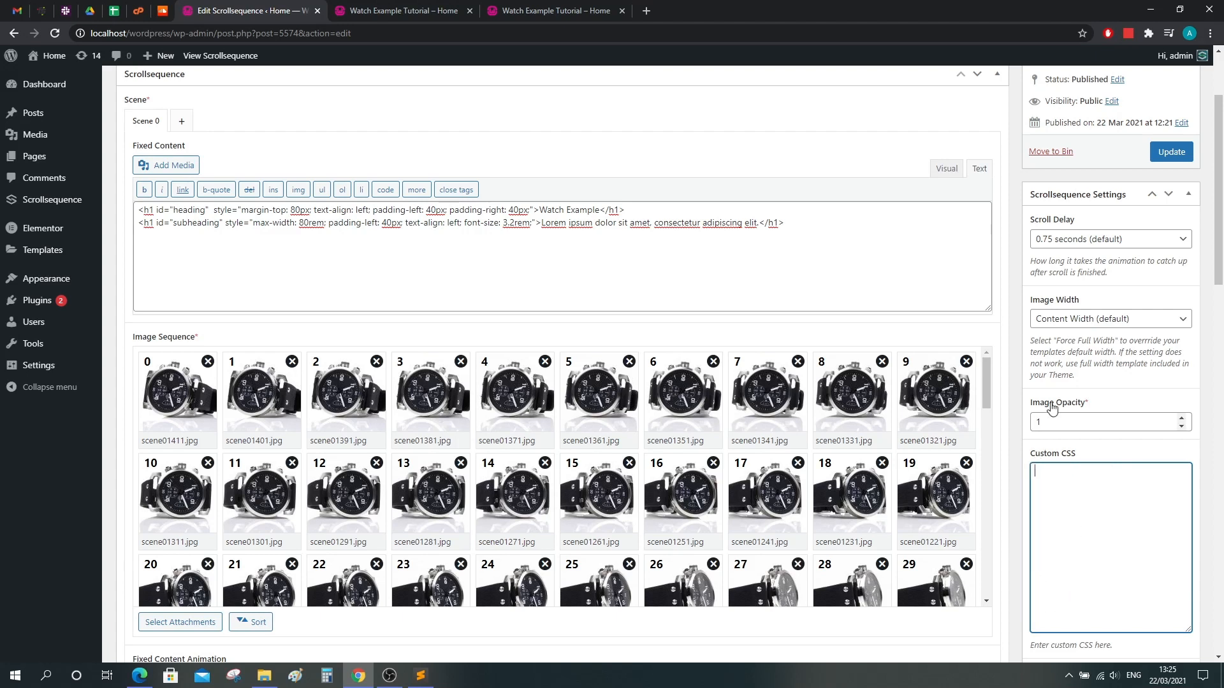
{"action": "left_click", "coordinate": [1171, 153]}
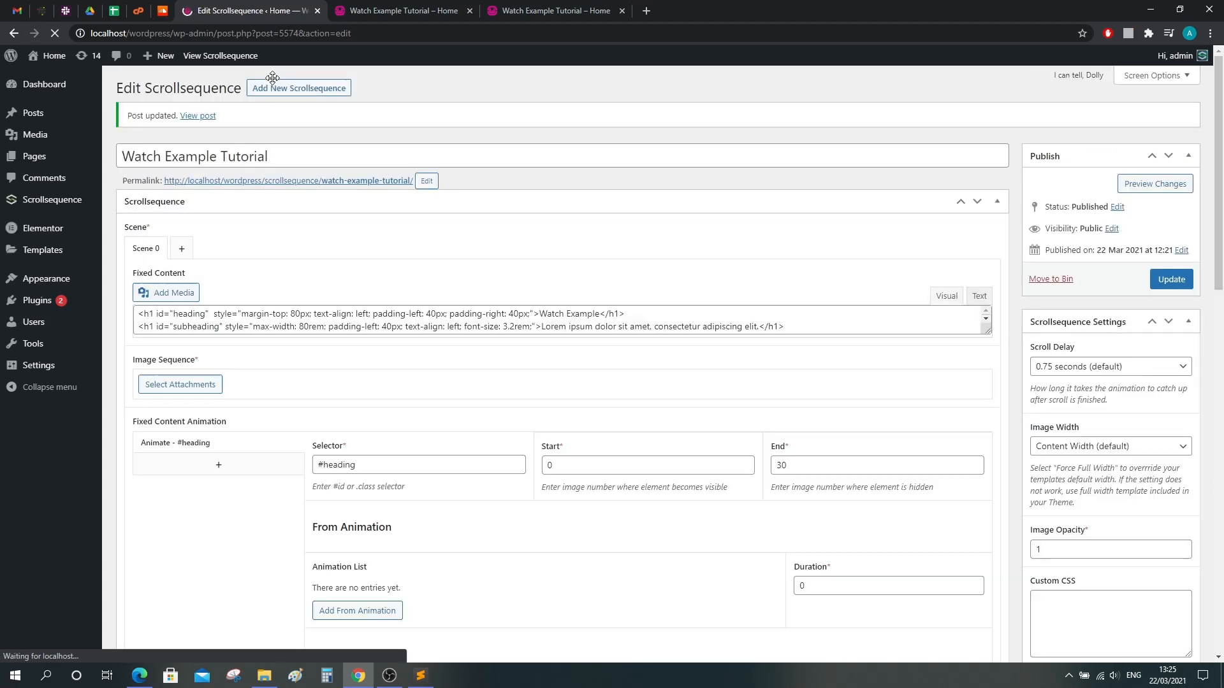
Step: Open the updated scrollsequence page in a new browser tab and examine how the heading and subheading are positioned while scrolling
{"action": "middle_click", "coordinate": [217, 57]}
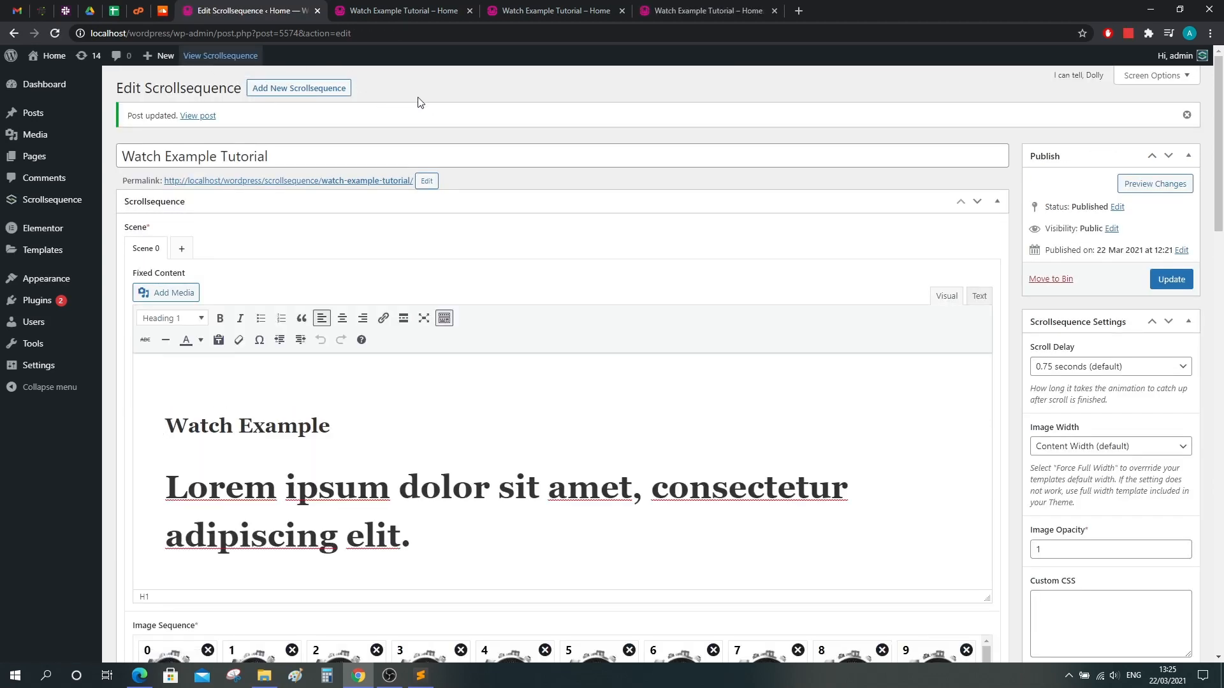
{"action": "left_click", "coordinate": [703, 7]}
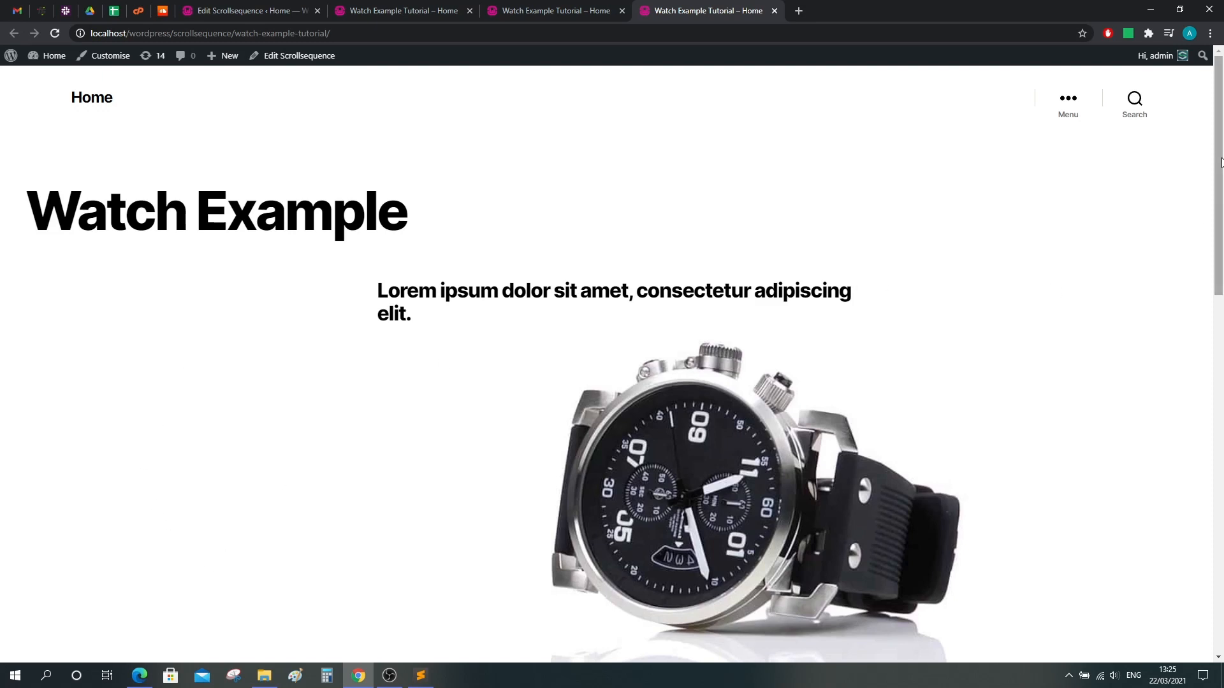
{"action": "left_click_drag", "start_coordinate": [1220, 125], "coordinate": [1222, 177]}
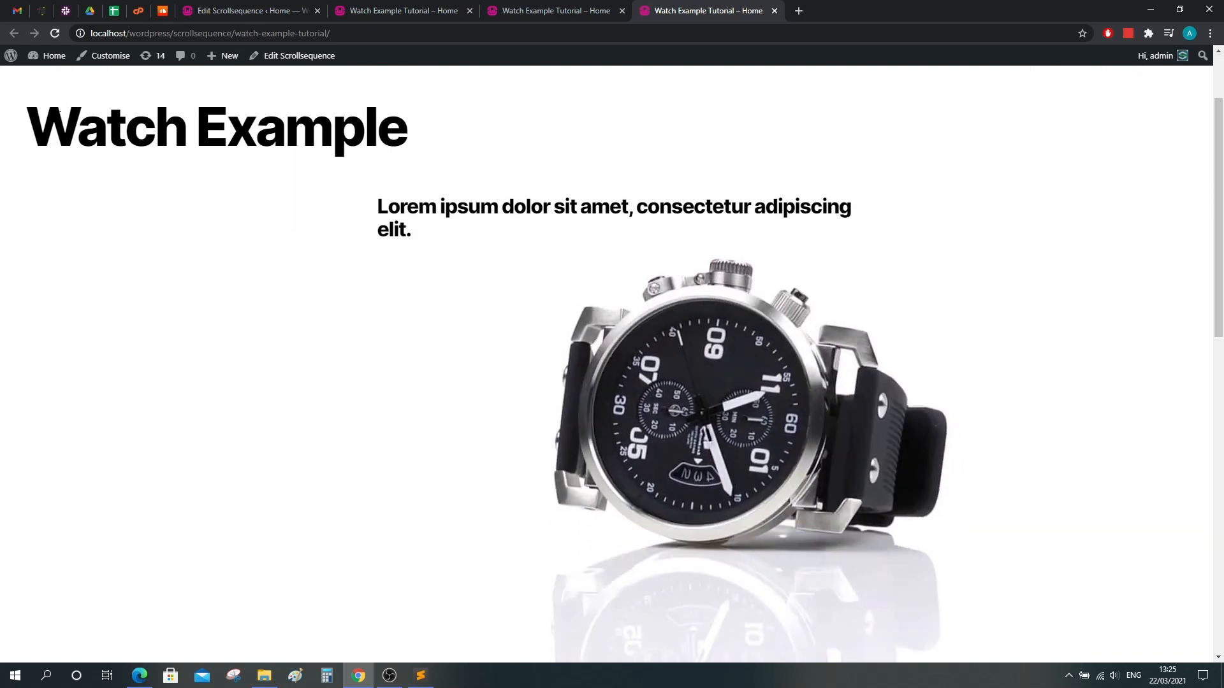
{"action": "left_click_drag", "start_coordinate": [59, 112], "coordinate": [455, 164]}
{"action": "left_click", "coordinate": [358, 141]}
{"action": "left_click_drag", "start_coordinate": [381, 207], "coordinate": [436, 240]}
{"action": "left_click", "coordinate": [557, 217]}
{"action": "scroll", "coordinate": [660, 240], "scroll_direction": "up", "scroll_amount": 1}
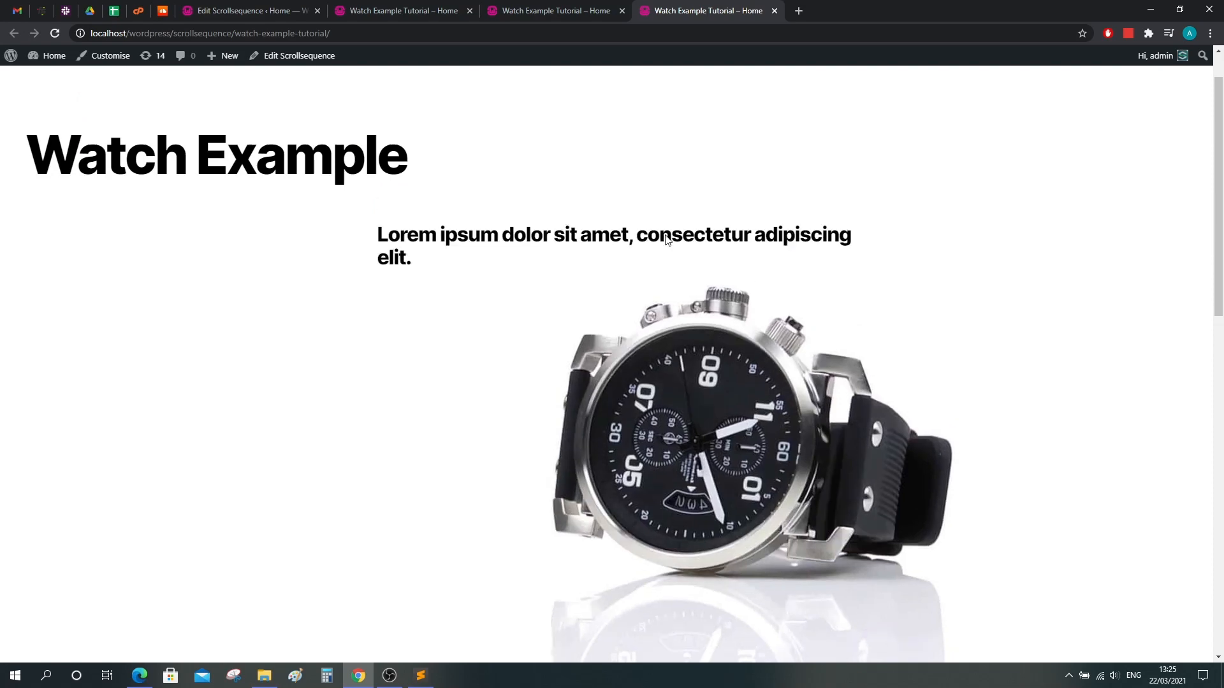
{"action": "mouse_move", "coordinate": [1218, 240]}
{"action": "left_mouse_down"}
{"action": "mouse_move", "coordinate": [1218, 208]}
{"action": "mouse_move", "coordinate": [1218, 344]}
{"action": "mouse_move", "coordinate": [1220, 215]}
{"action": "left_mouse_up"}
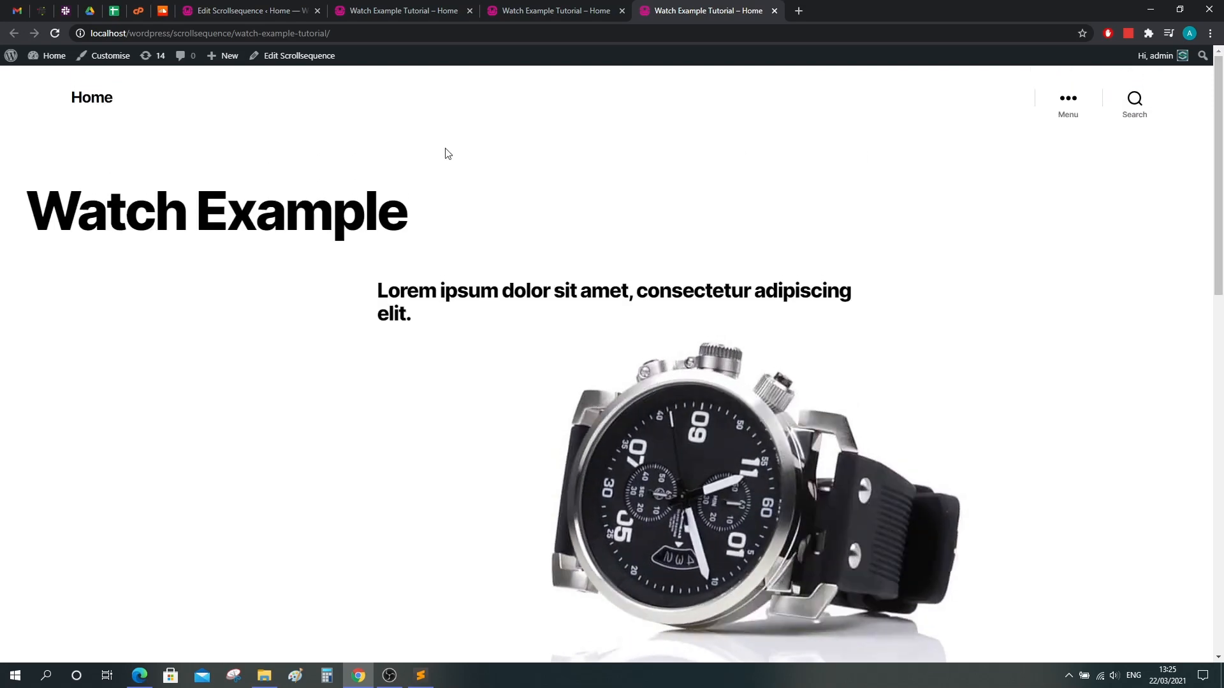
{"action": "left_click_drag", "start_coordinate": [25, 214], "coordinate": [409, 210]}
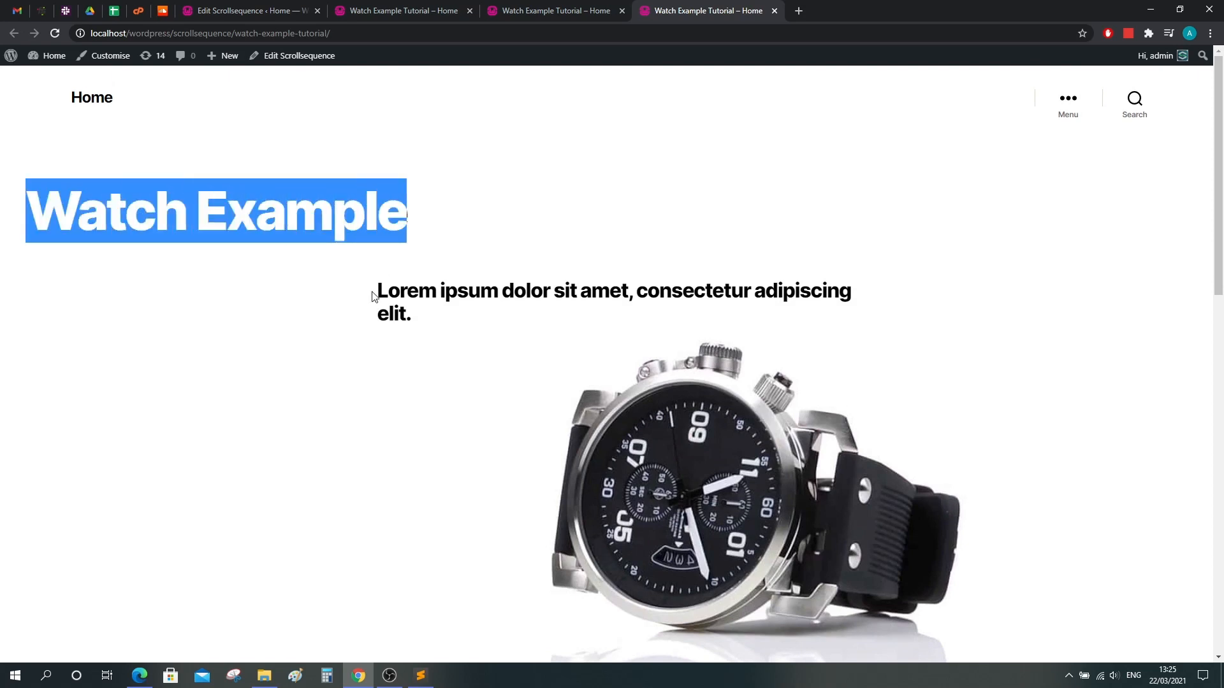
{"action": "left_click_drag", "start_coordinate": [376, 297], "coordinate": [451, 331]}
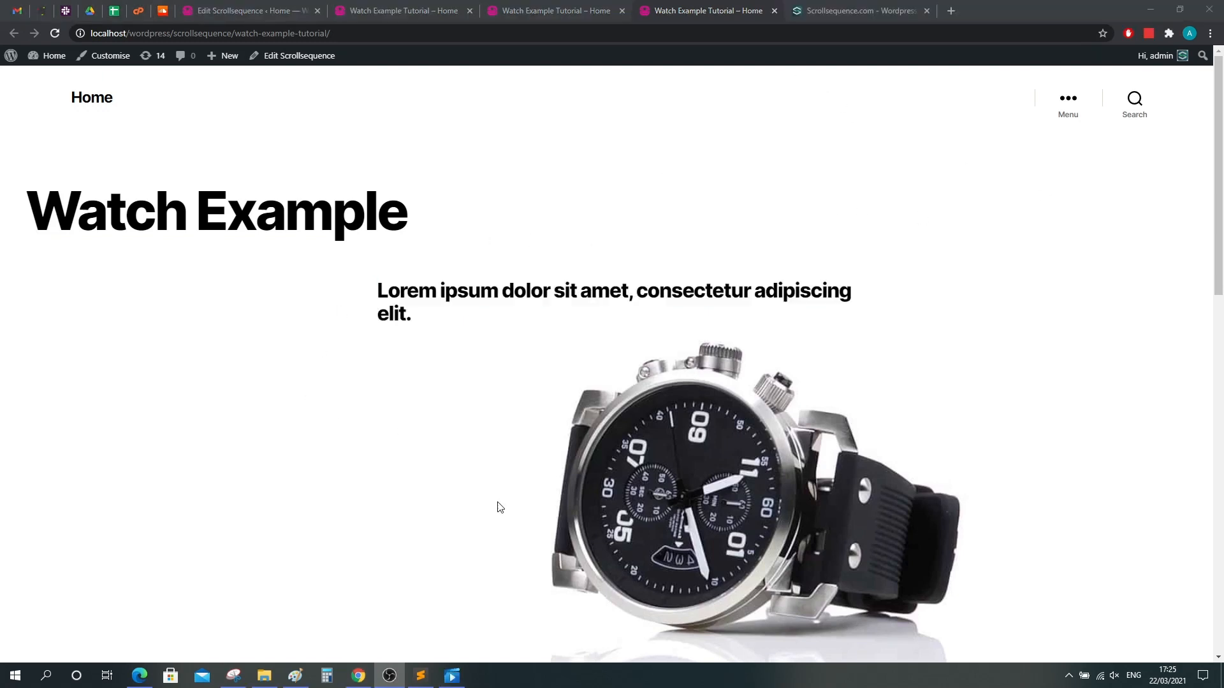
Step: Back in the scrollsequence editor, set the end image of the #heading fixed content animation to 109
{"action": "left_click", "coordinate": [231, 6]}
{"action": "scroll", "coordinate": [528, 406], "scroll_direction": "down", "scroll_amount": 10}
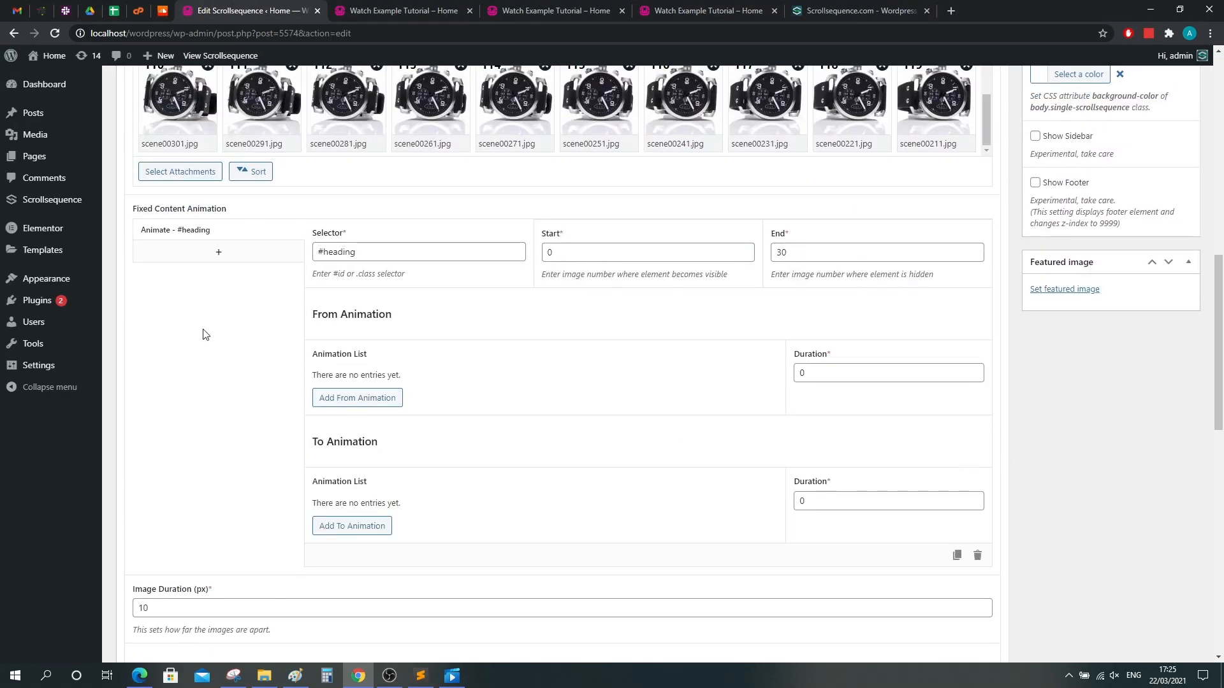
{"action": "left_click", "coordinate": [361, 251]}
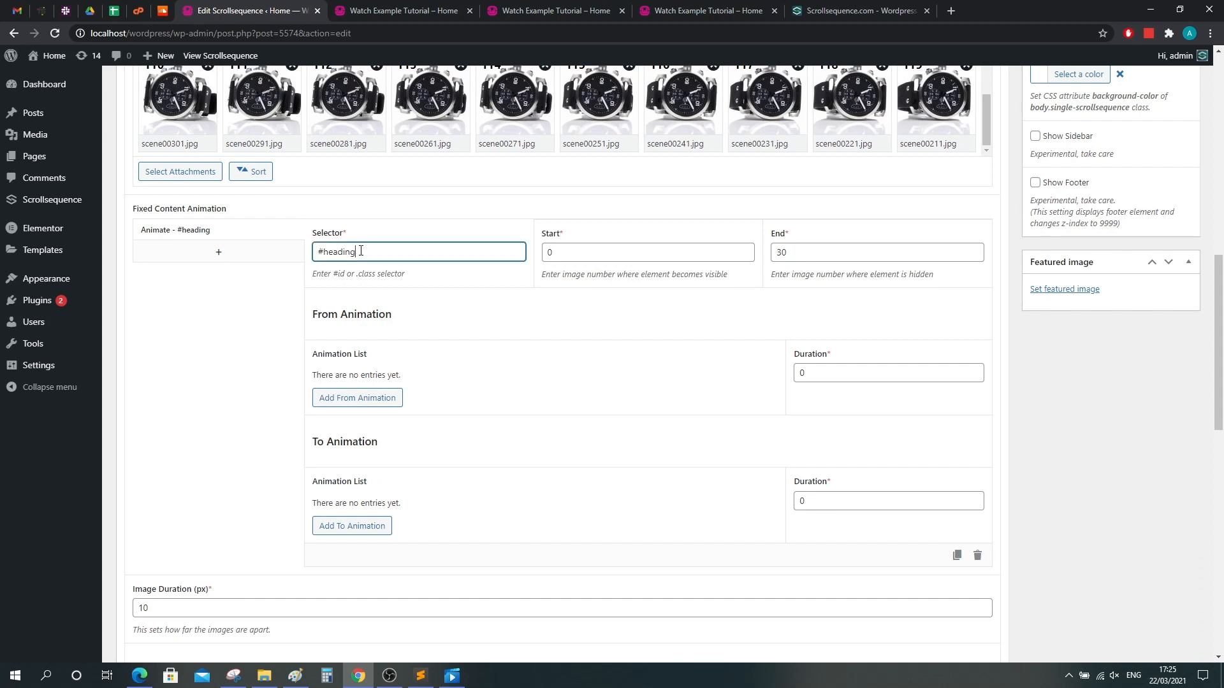
{"action": "left_click", "coordinate": [572, 253]}
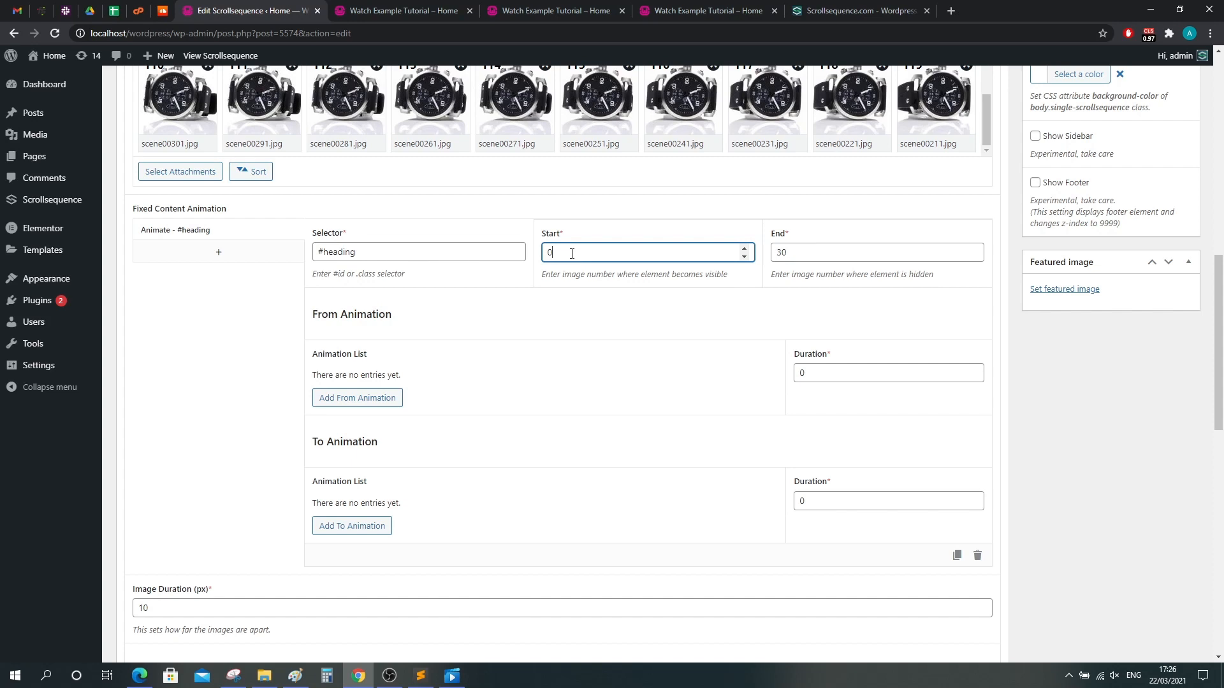
{"action": "left_click_drag", "start_coordinate": [804, 253], "coordinate": [758, 257]}
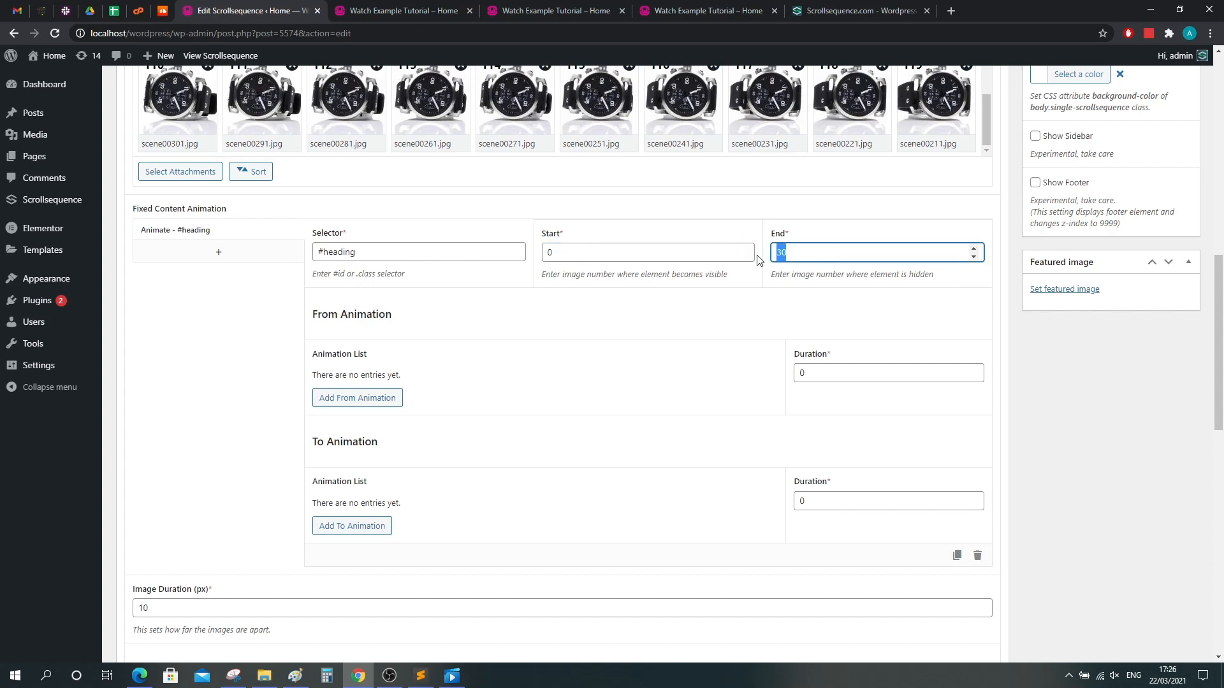
{"action": "scroll", "coordinate": [730, 240], "scroll_direction": "up", "scroll_amount": 2}
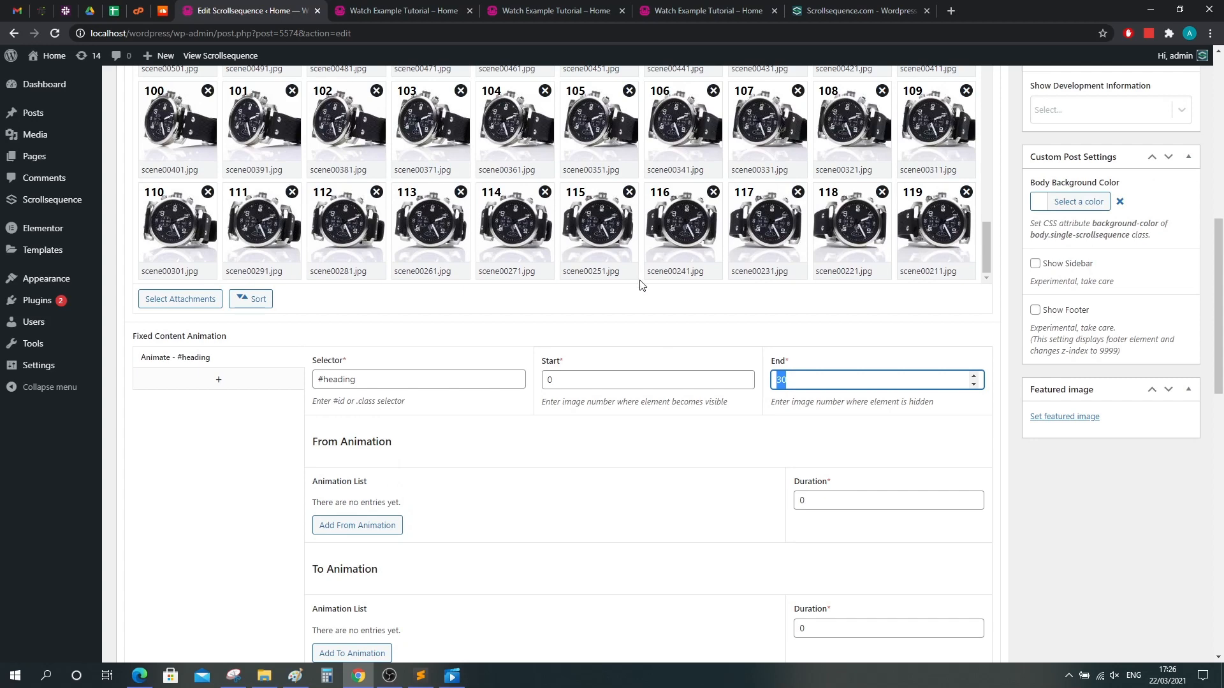
{"action": "type", "text": "109"}
{"action": "left_click", "coordinate": [188, 492]}
{"action": "scroll", "coordinate": [210, 473], "scroll_direction": "down", "scroll_amount": 3}
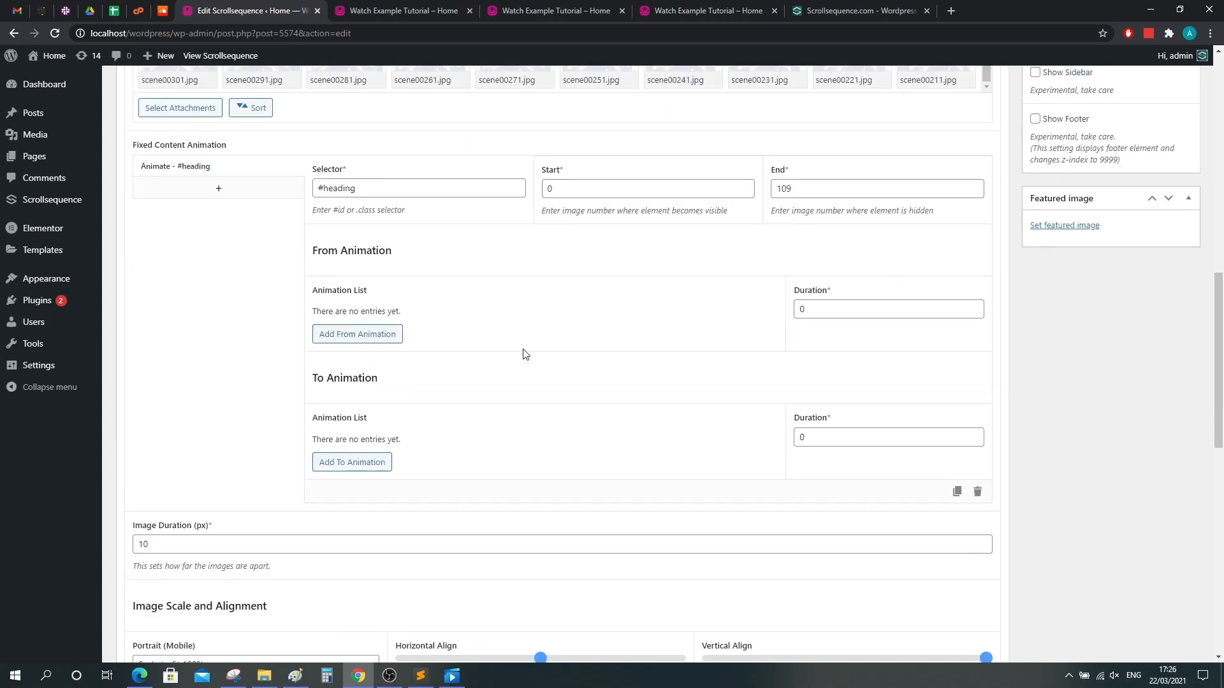
{"action": "scroll", "coordinate": [172, 446], "scroll_direction": "up", "scroll_amount": 1}
{"action": "left_click", "coordinate": [341, 396]}
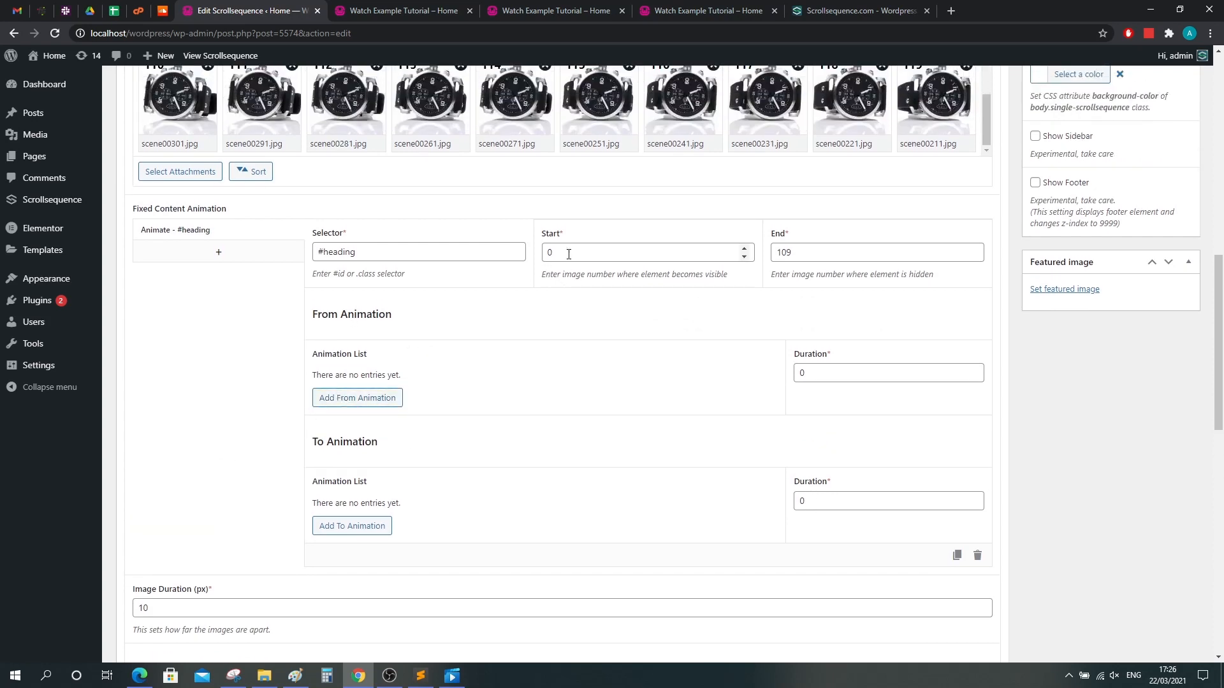
{"action": "left_click_drag", "start_coordinate": [555, 253], "coordinate": [538, 255]}
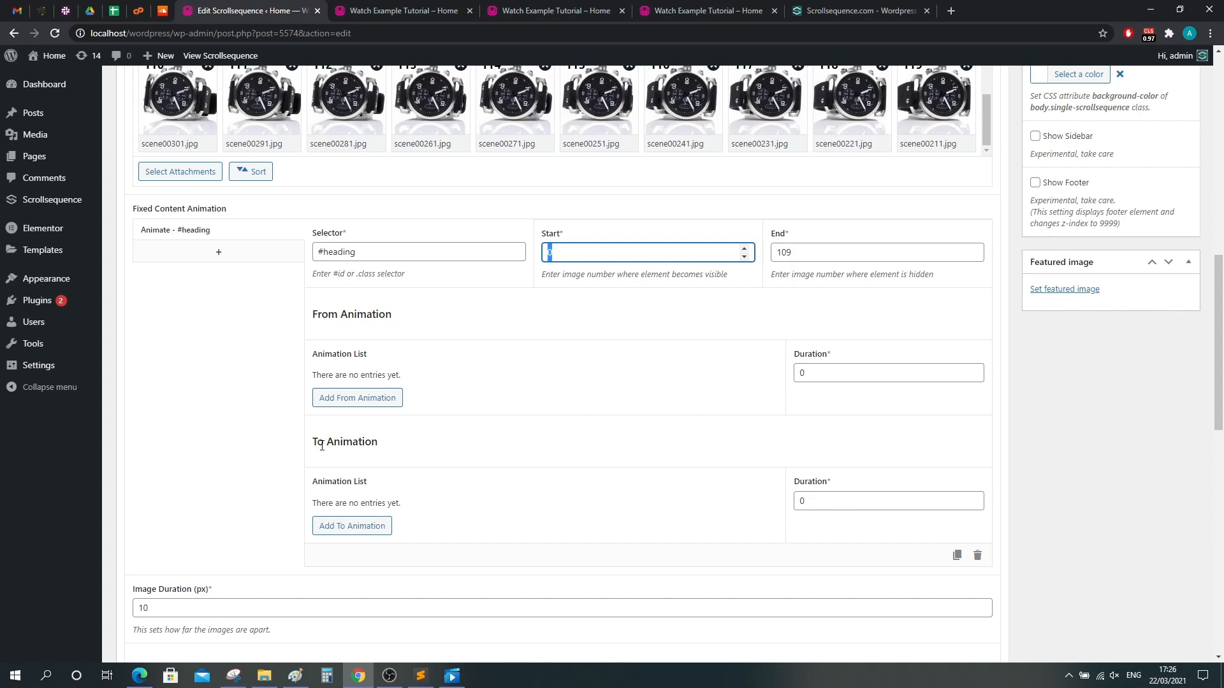
{"action": "left_click_drag", "start_coordinate": [311, 444], "coordinate": [396, 453]}
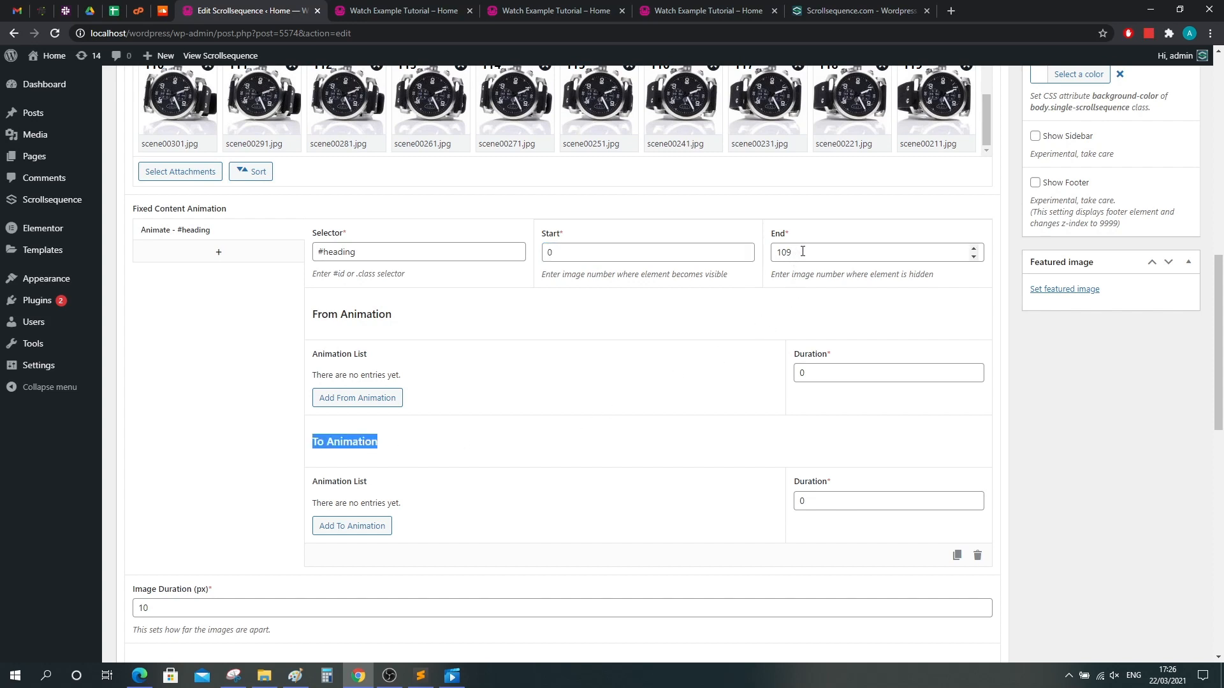
{"action": "left_click", "coordinate": [300, 467]}
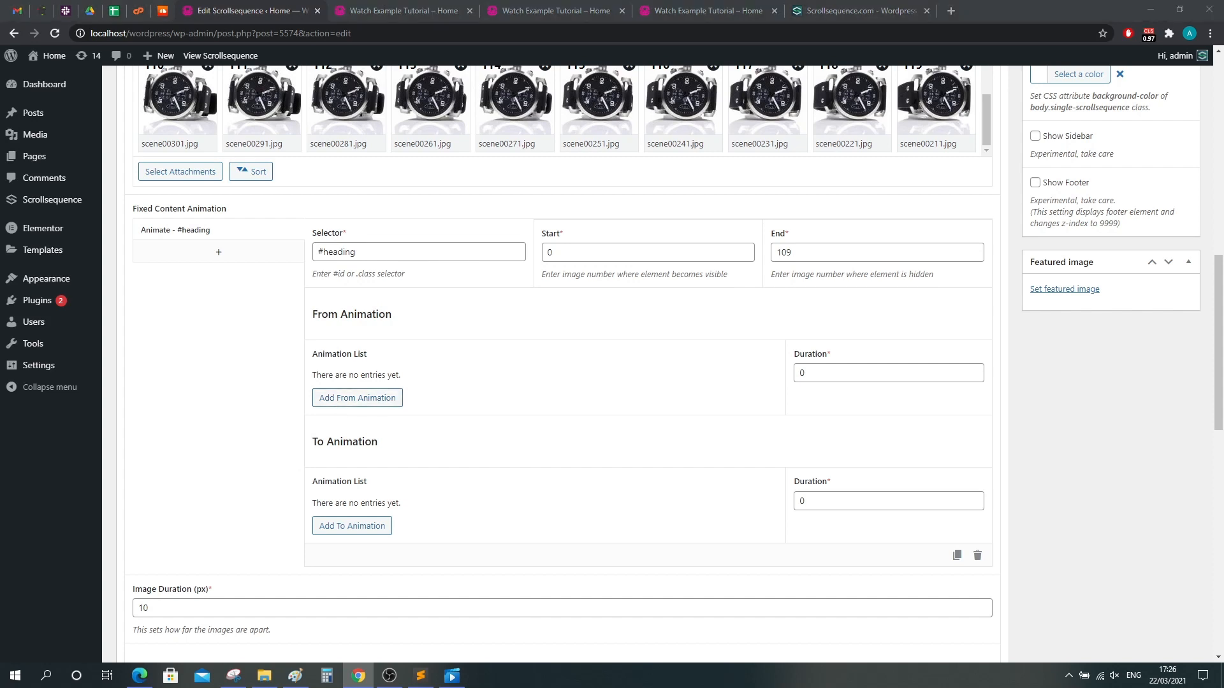
Step: Add a Move From Horizontal Offset of 41 to the #heading From Animation and set its duration to 30
{"action": "left_click", "coordinate": [348, 401]}
{"action": "left_click", "coordinate": [444, 387]}
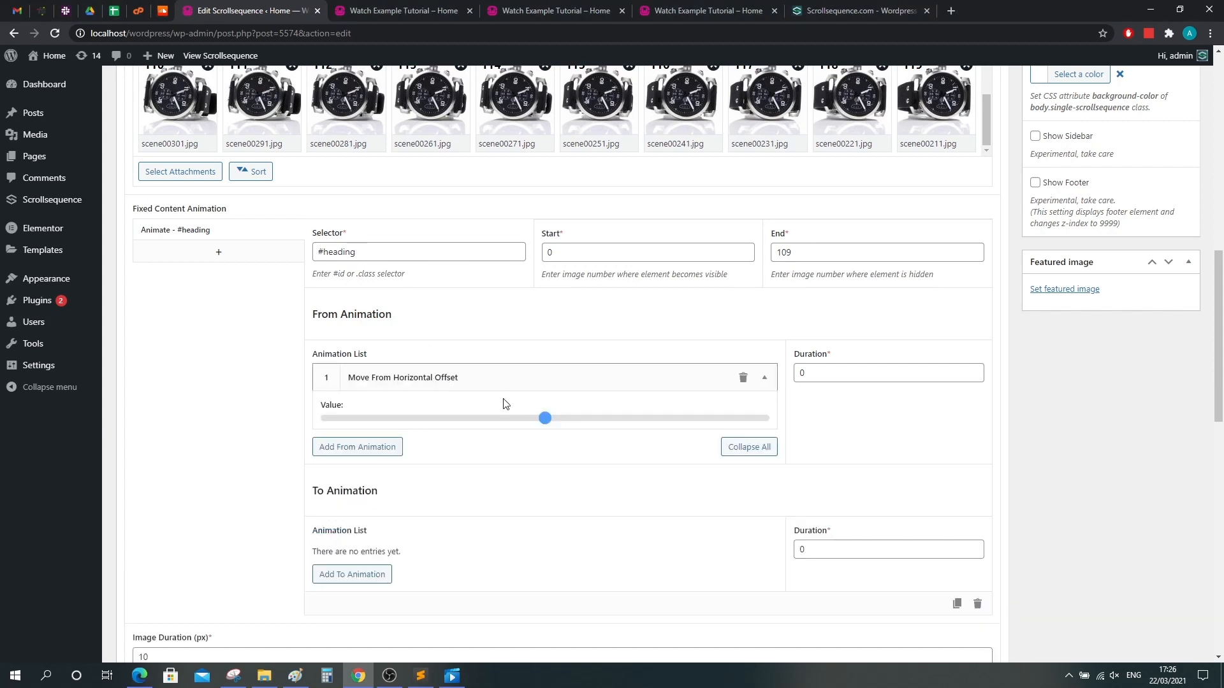
{"action": "left_click_drag", "start_coordinate": [548, 418], "coordinate": [554, 421]}
{"action": "double_click", "coordinate": [802, 374]}
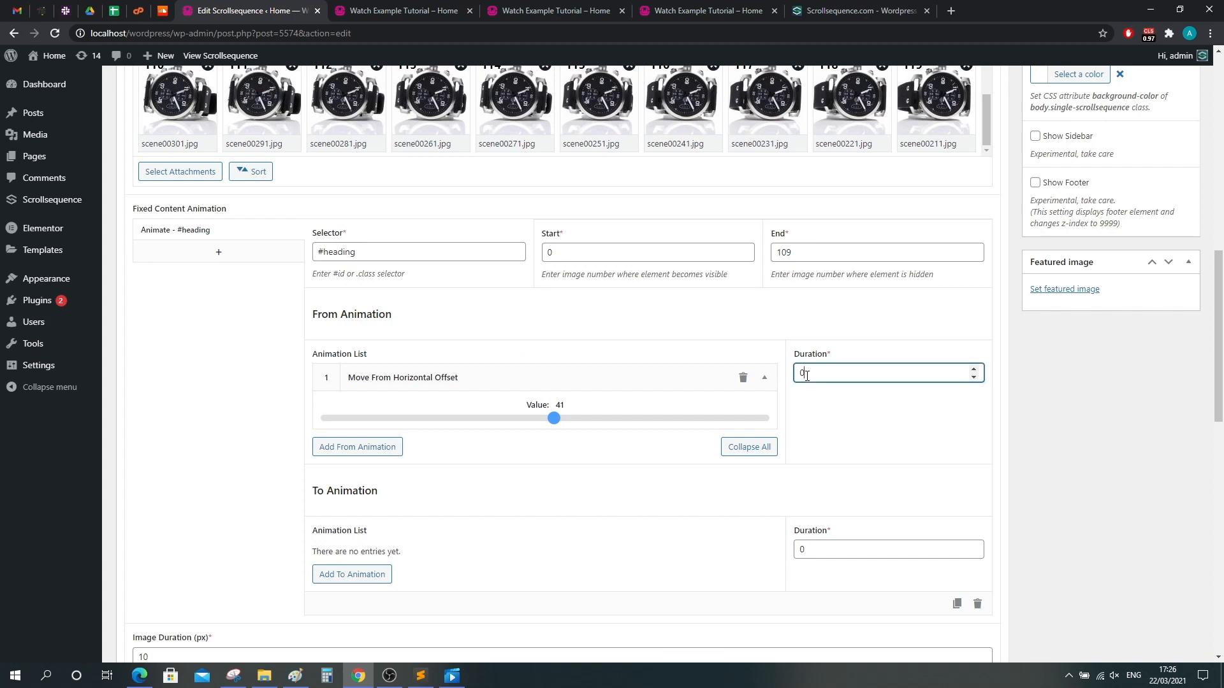
{"action": "type", "text": "30"}
{"action": "left_click", "coordinate": [295, 477]}
Step: Add a Move To Horizontal Offset of -10 to the #heading To Animation
{"action": "scroll", "coordinate": [191, 494], "scroll_direction": "down", "scroll_amount": 1}
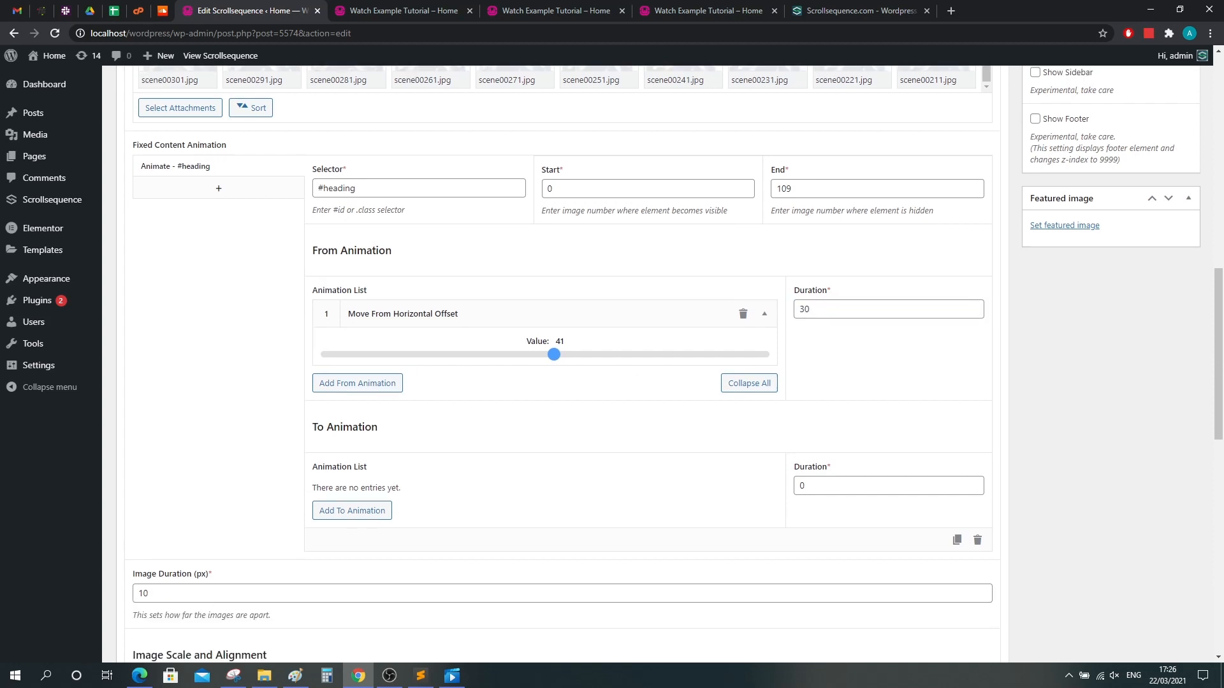
{"action": "left_click", "coordinate": [339, 513]}
{"action": "left_click", "coordinate": [444, 501]}
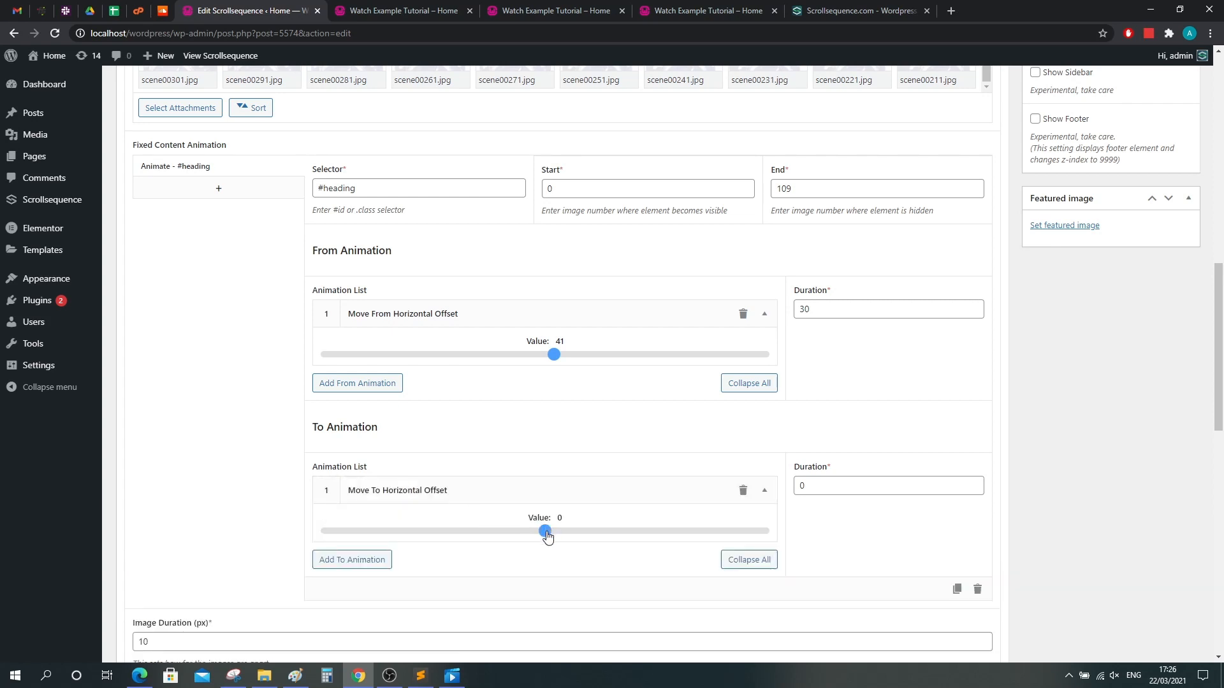
{"action": "left_click_drag", "start_coordinate": [545, 534], "coordinate": [543, 537]}
{"action": "scroll", "coordinate": [268, 491], "scroll_direction": "down", "scroll_amount": 2}
Step: Add a Fade To Opacity of 0 to the #heading To Animation and set the To Animation duration to 35
{"action": "left_click", "coordinate": [361, 437]}
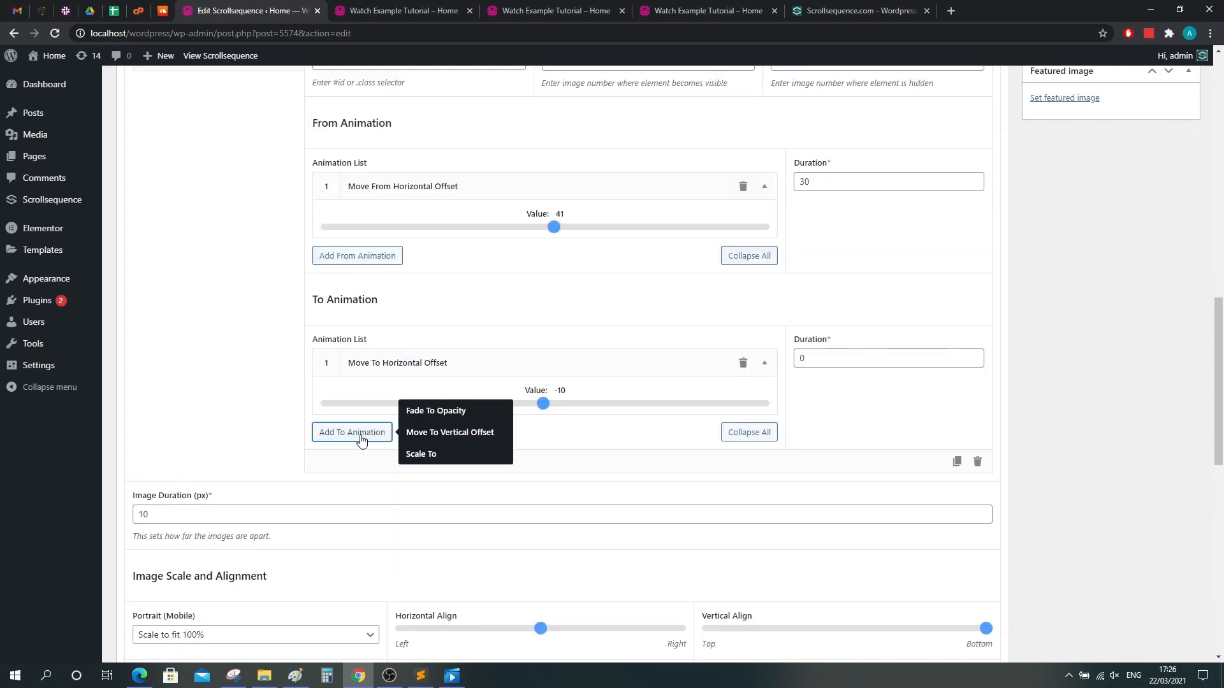
{"action": "left_click", "coordinate": [432, 413]}
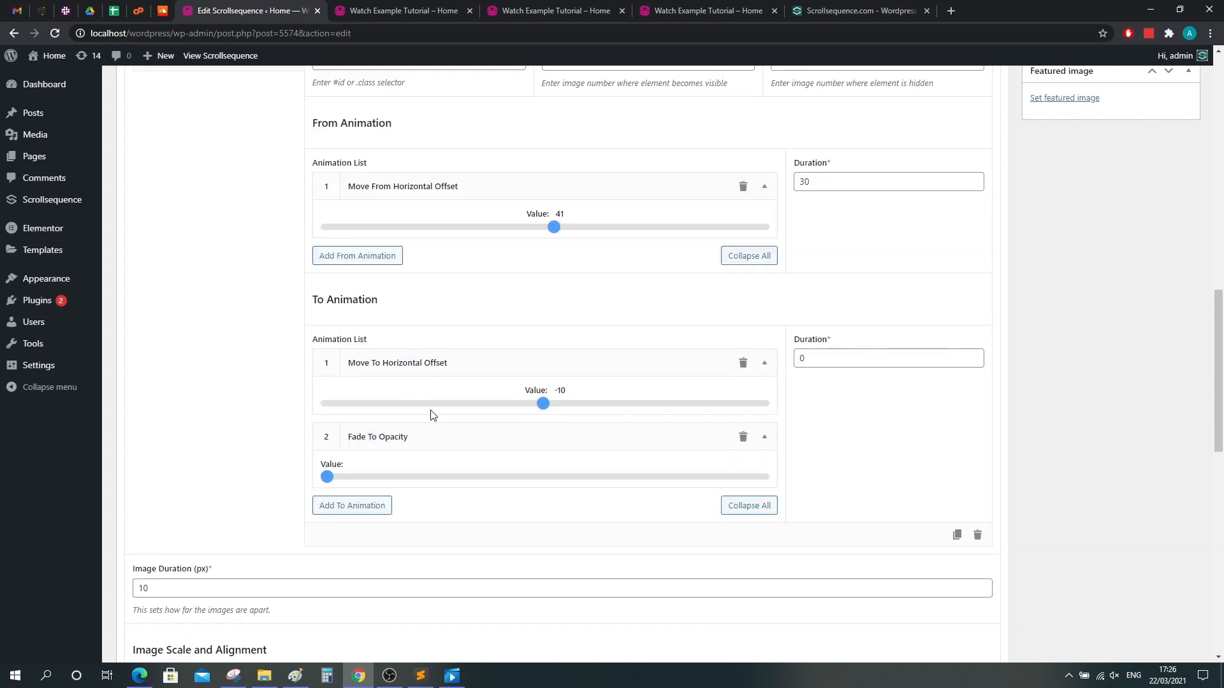
{"action": "mouse_move", "coordinate": [327, 477]}
{"action": "left_mouse_down"}
{"action": "mouse_move", "coordinate": [342, 476]}
{"action": "mouse_move", "coordinate": [314, 484]}
{"action": "left_mouse_up"}
{"action": "left_click_drag", "start_coordinate": [820, 364], "coordinate": [789, 363]}
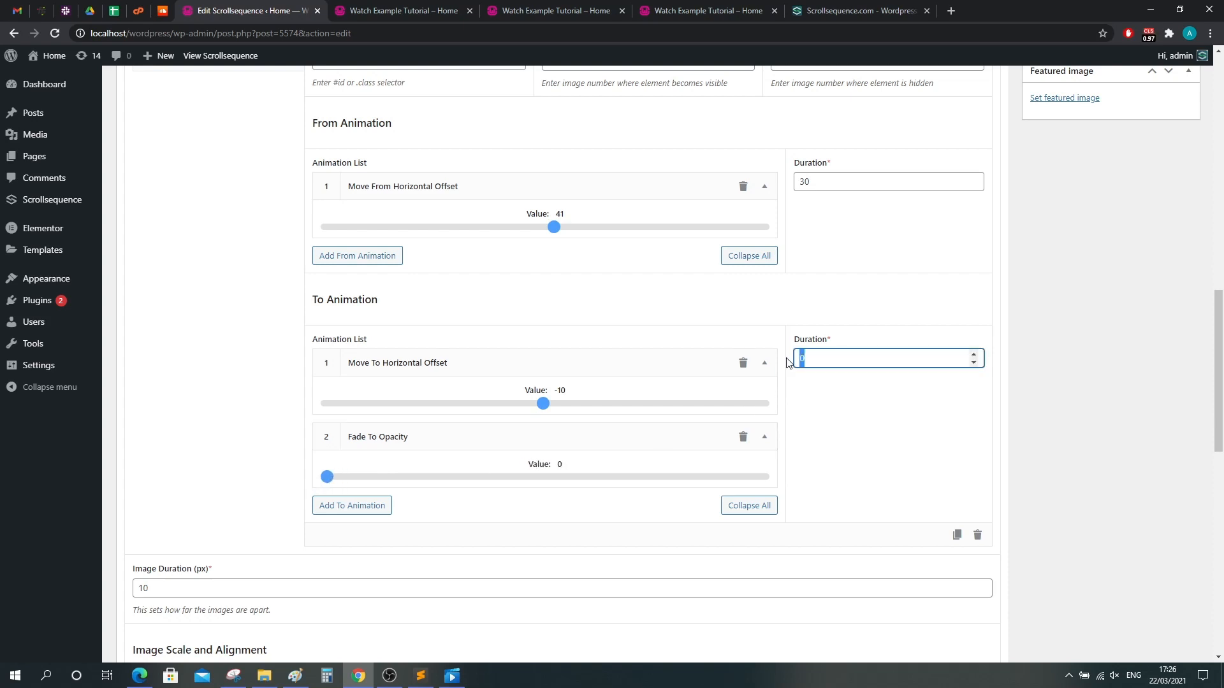
{"action": "type", "text": "35"}
{"action": "left_click", "coordinate": [242, 378]}
Step: Review how the #heading animation's start and end images relate to its From and To offsets, opacity and durations
{"action": "scroll", "coordinate": [279, 442], "scroll_direction": "up", "scroll_amount": 5}
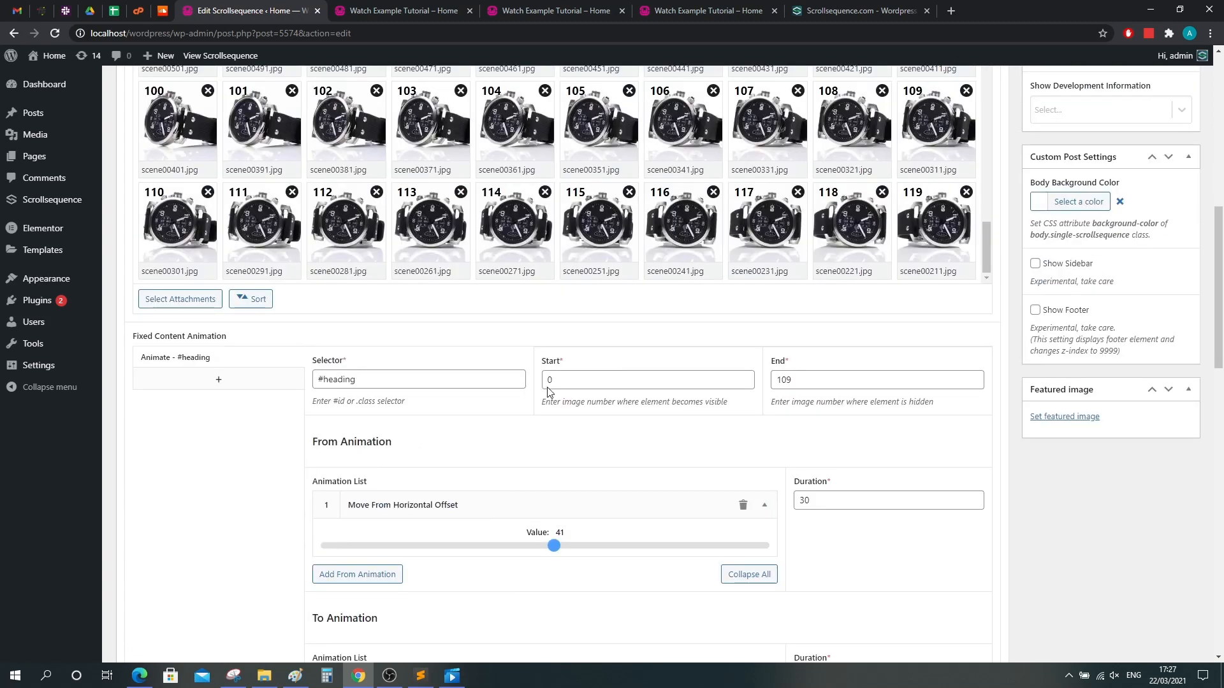
{"action": "double_click", "coordinate": [548, 382]}
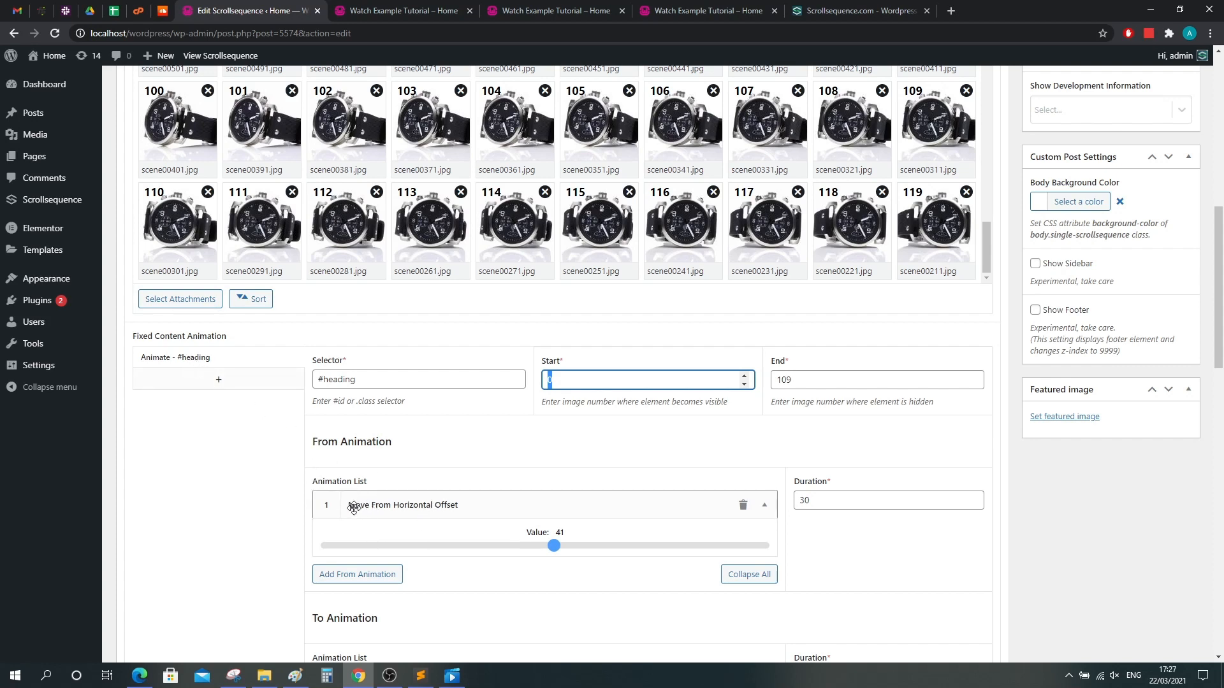
{"action": "left_click", "coordinate": [835, 502]}
{"action": "scroll", "coordinate": [514, 519], "scroll_direction": "down", "scroll_amount": 3}
{"action": "left_click", "coordinate": [190, 531]}
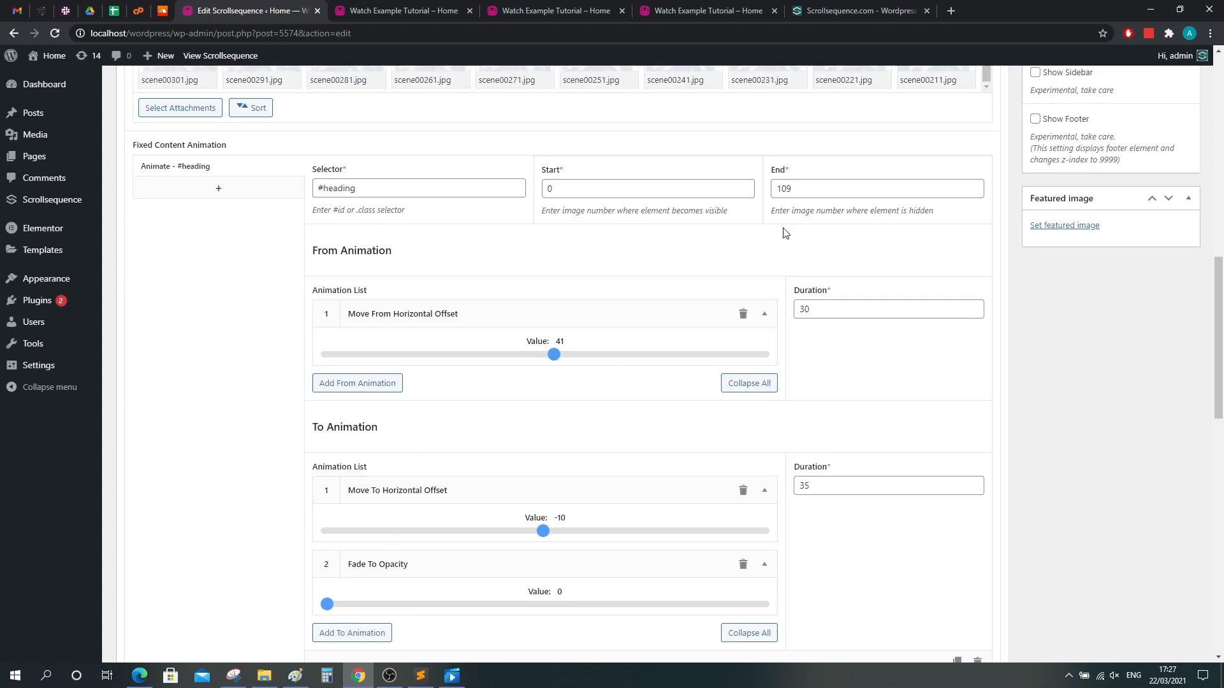
{"action": "left_click_drag", "start_coordinate": [805, 191], "coordinate": [780, 185]}
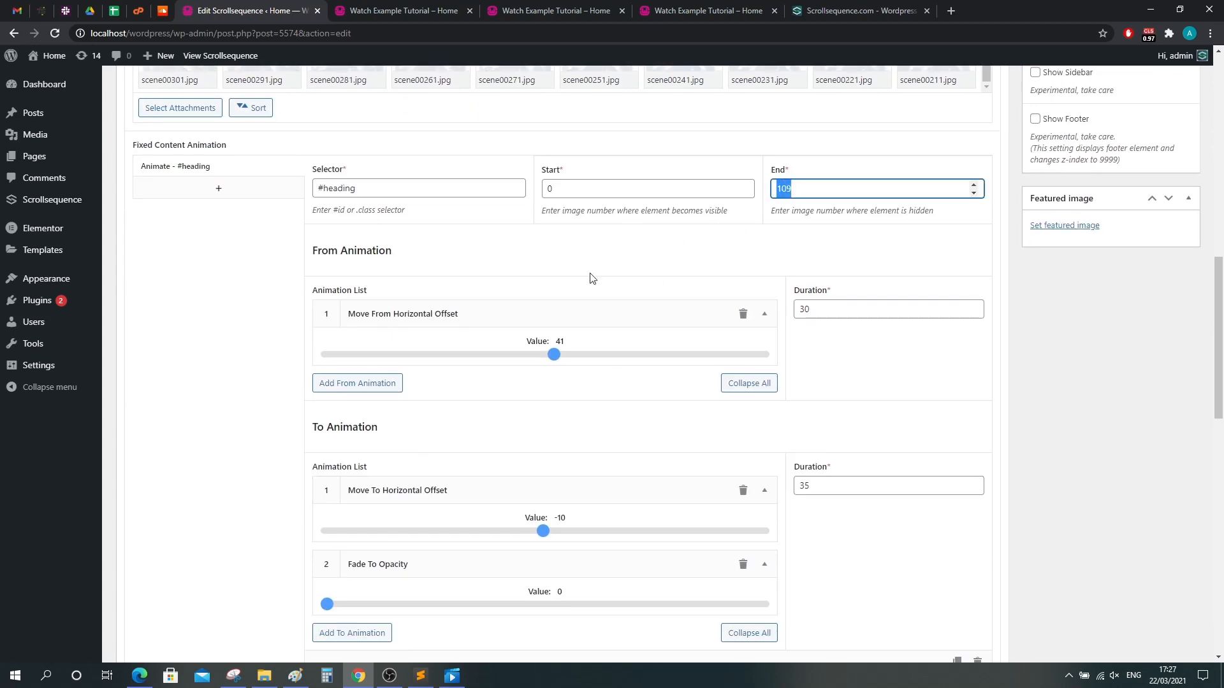
{"action": "scroll", "coordinate": [234, 553], "scroll_direction": "down", "scroll_amount": 1}
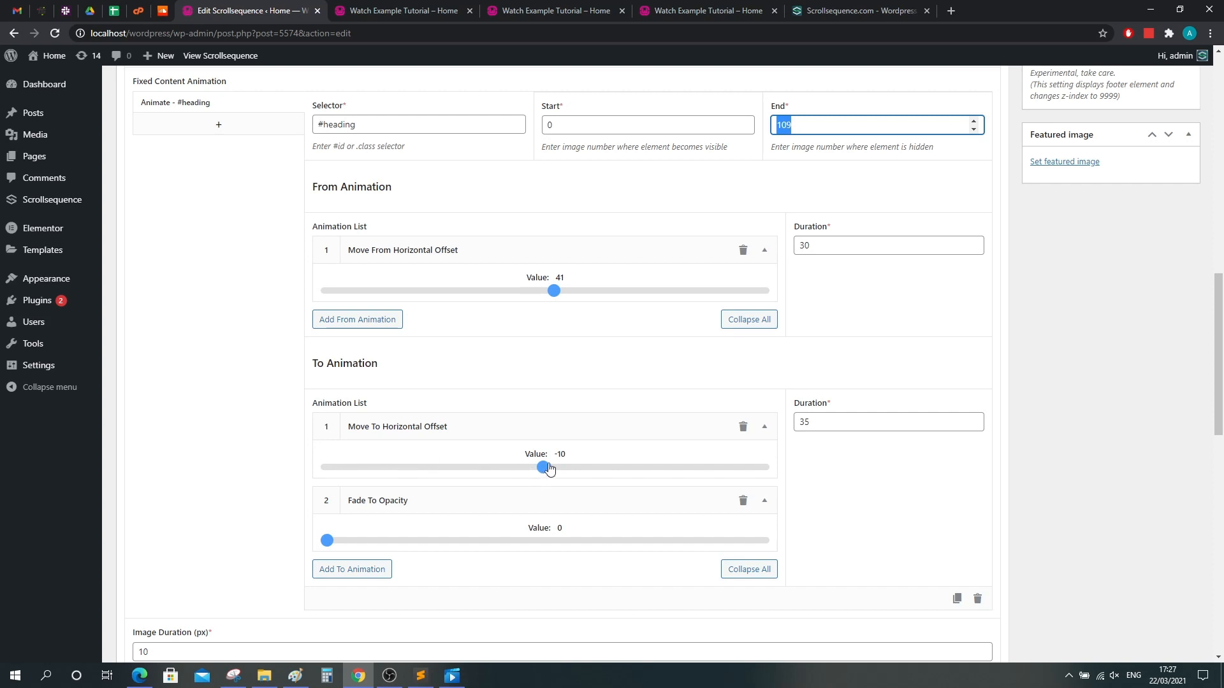
{"action": "left_click", "coordinate": [832, 420]}
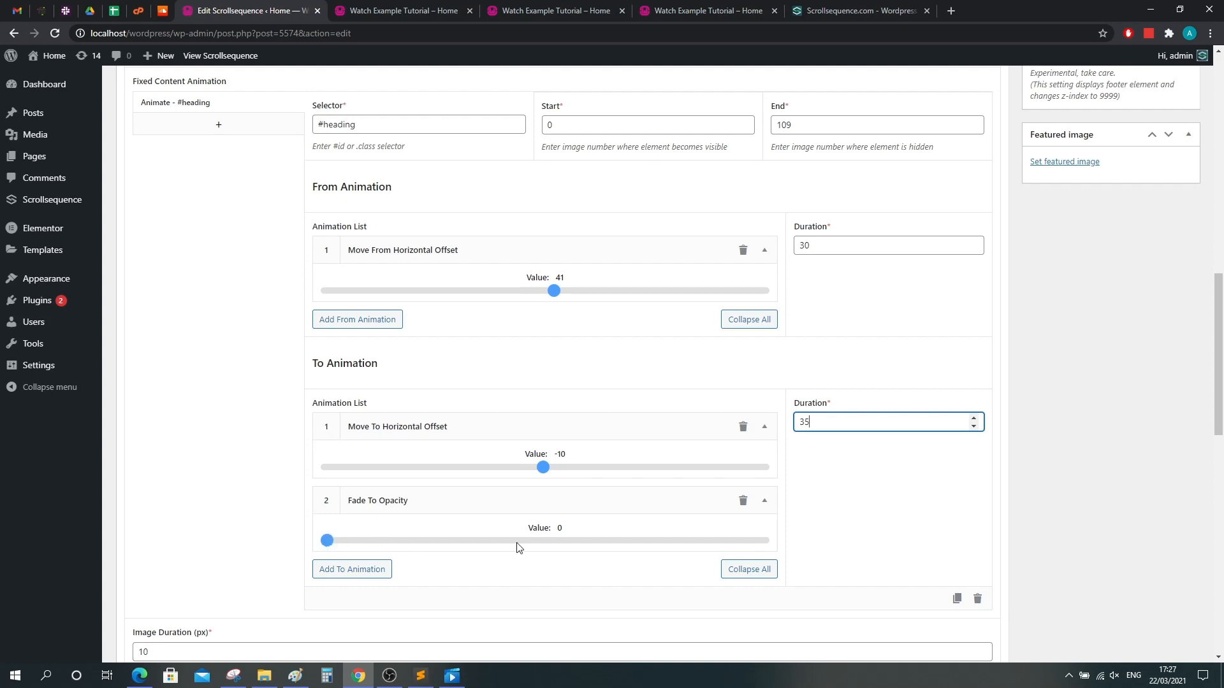
Step: Update the scrollsequence and open its page in a new browser tab to examine the heading's animation while scrolling
{"action": "scroll", "coordinate": [1089, 546], "scroll_direction": "up", "scroll_amount": 13}
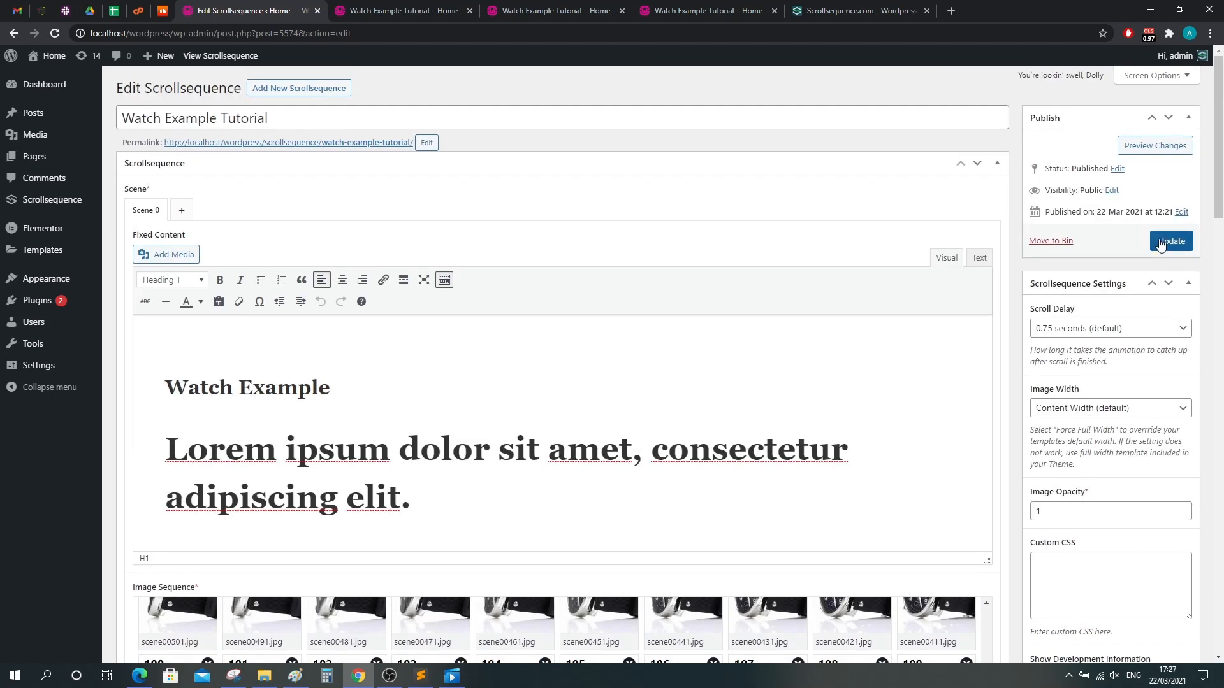
{"action": "left_click", "coordinate": [1160, 243]}
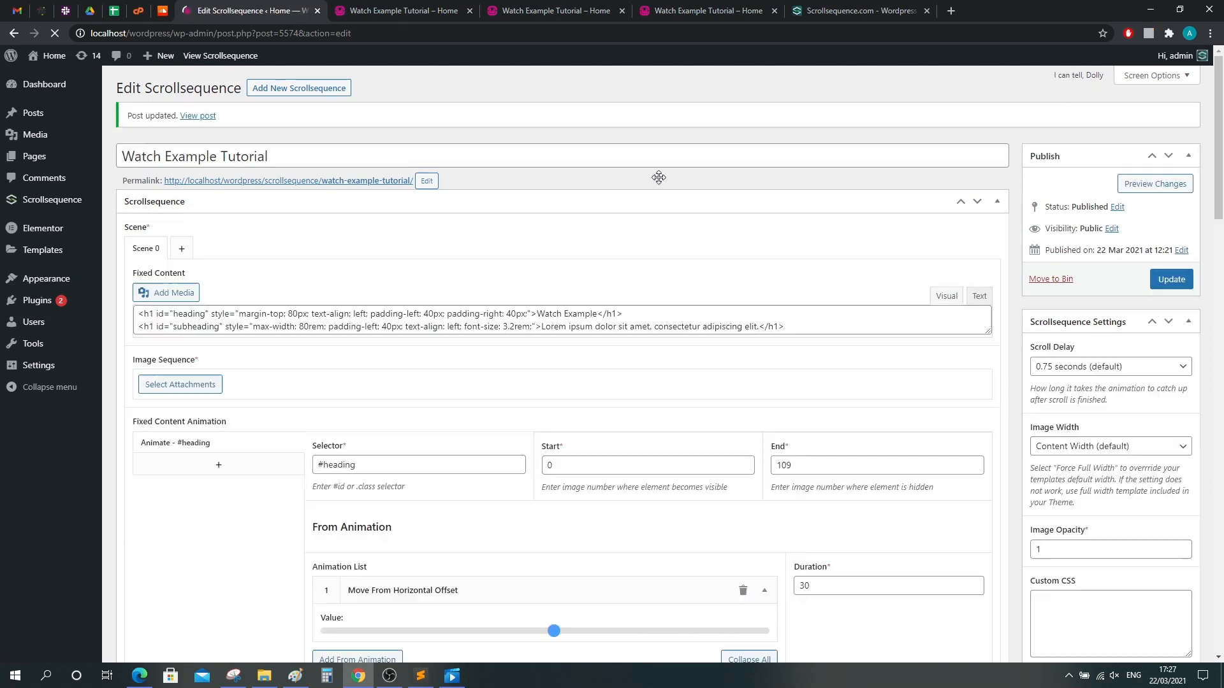
{"action": "middle_click", "coordinate": [219, 56]}
{"action": "left_click", "coordinate": [397, 10]}
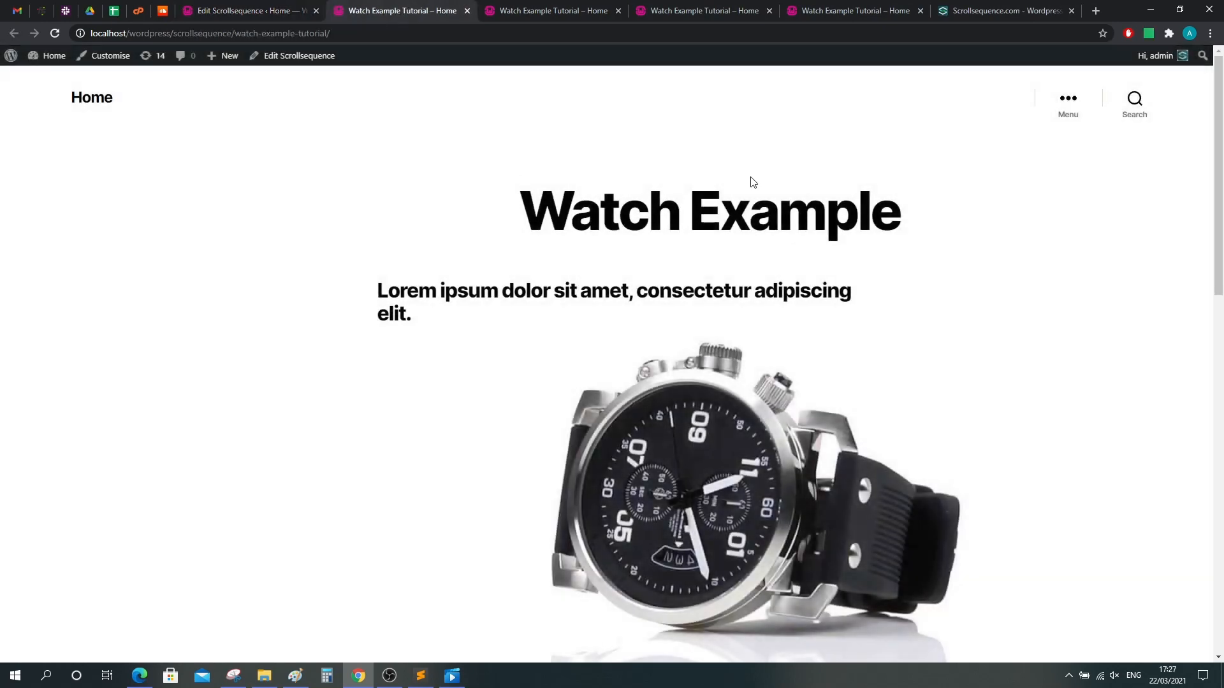
{"action": "left_click_drag", "start_coordinate": [1218, 134], "coordinate": [1155, 125]}
Step: Back in the scrollsequence editor, duplicate the #heading fixed content animation and set the copy's selector to #subheading
{"action": "left_click", "coordinate": [236, 7]}
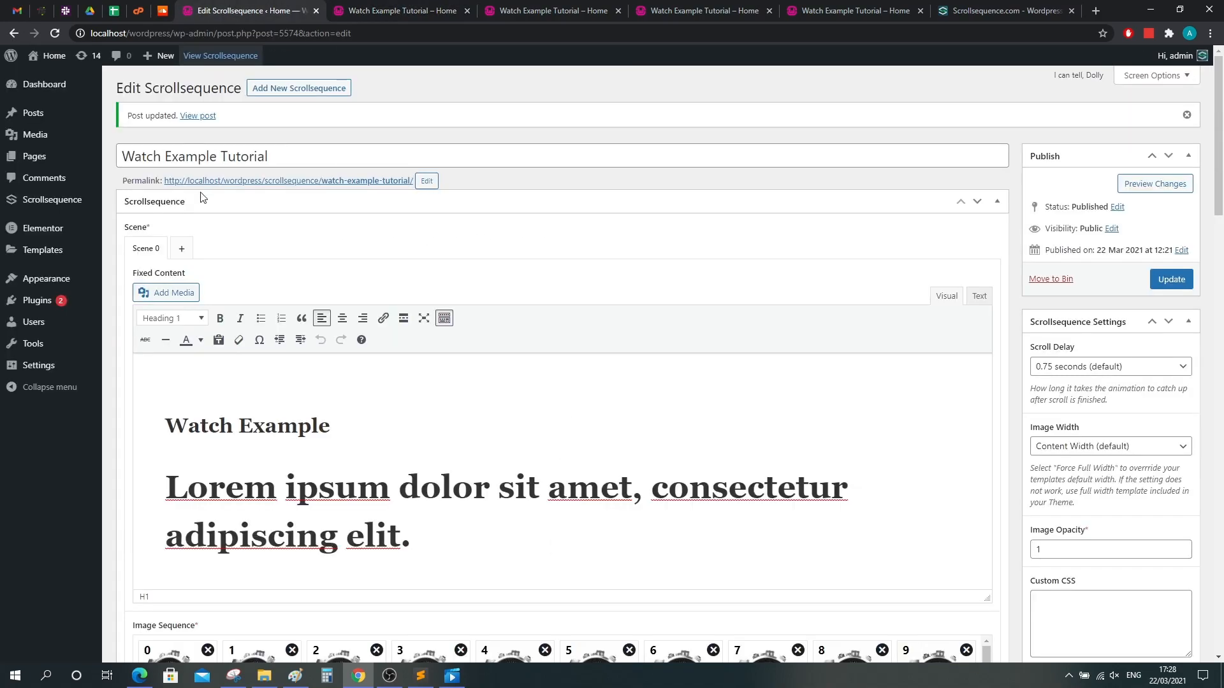
{"action": "scroll", "coordinate": [202, 197], "scroll_direction": "down", "scroll_amount": 9}
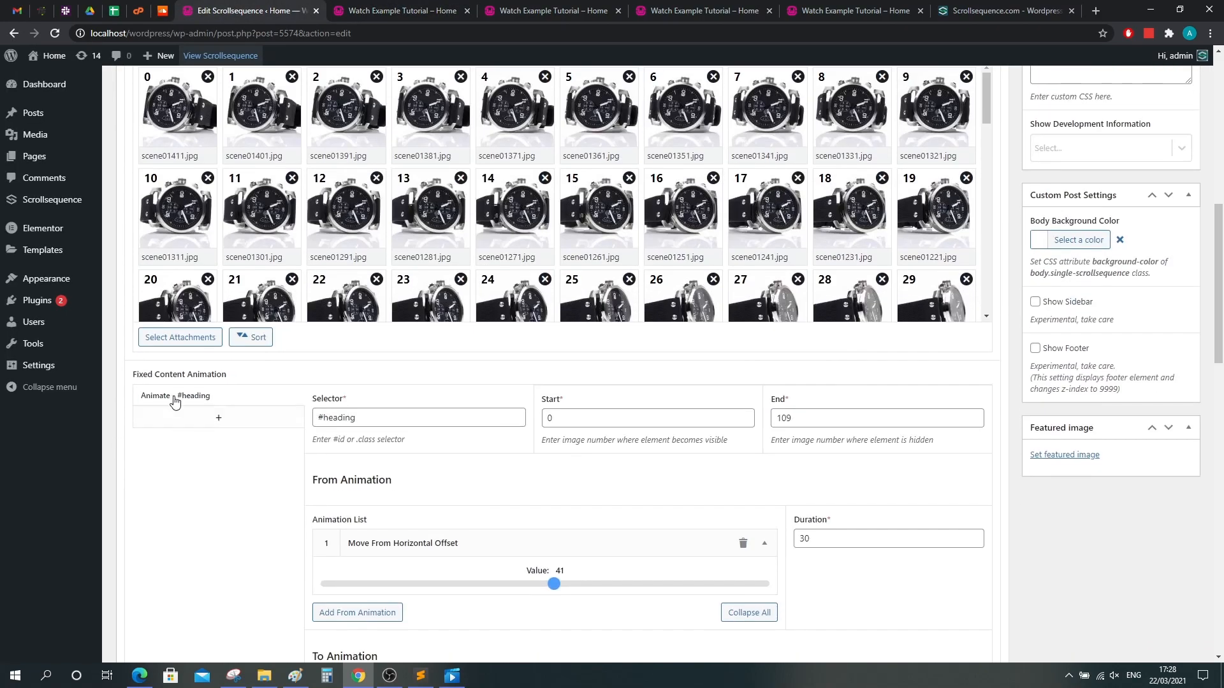
{"action": "scroll", "coordinate": [181, 449], "scroll_direction": "down", "scroll_amount": 5}
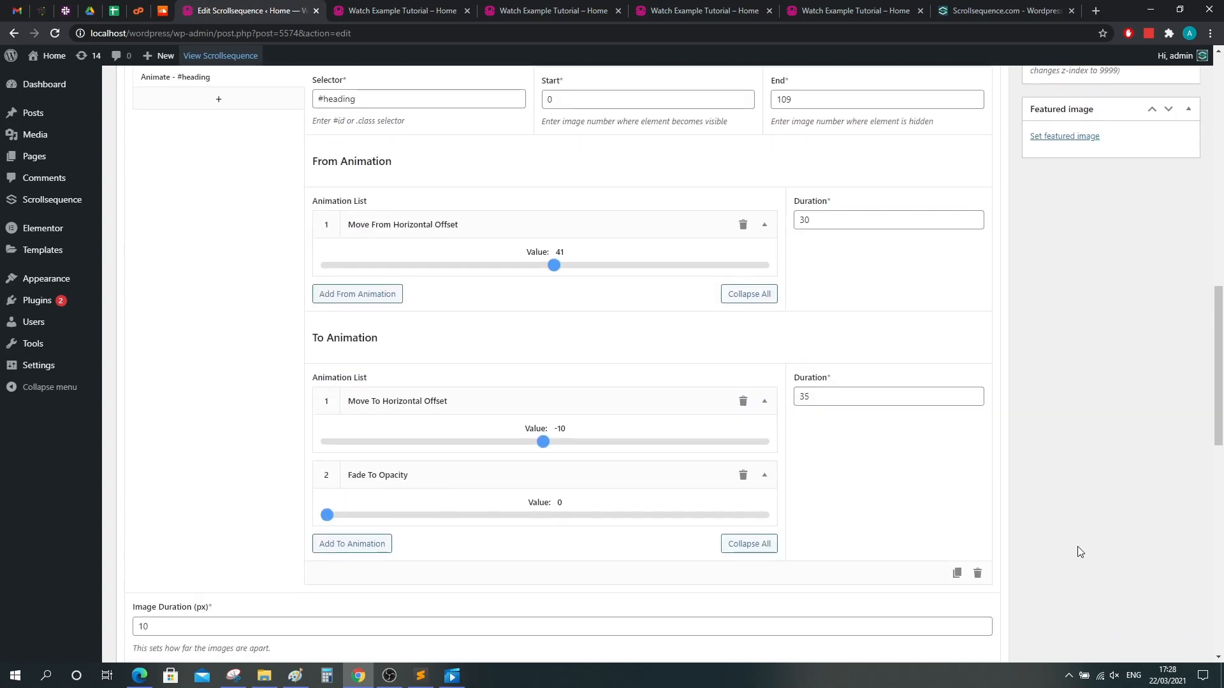
{"action": "left_click", "coordinate": [955, 580]}
{"action": "scroll", "coordinate": [170, 383], "scroll_direction": "up", "scroll_amount": 3}
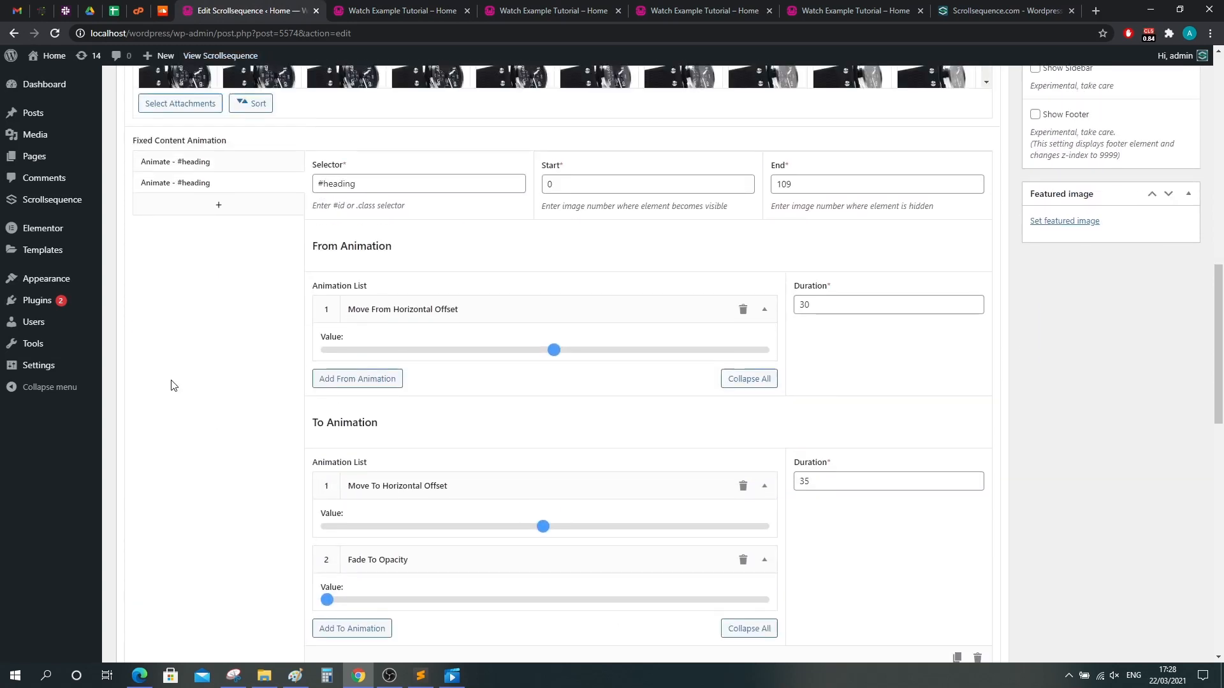
{"action": "left_click", "coordinate": [324, 290]}
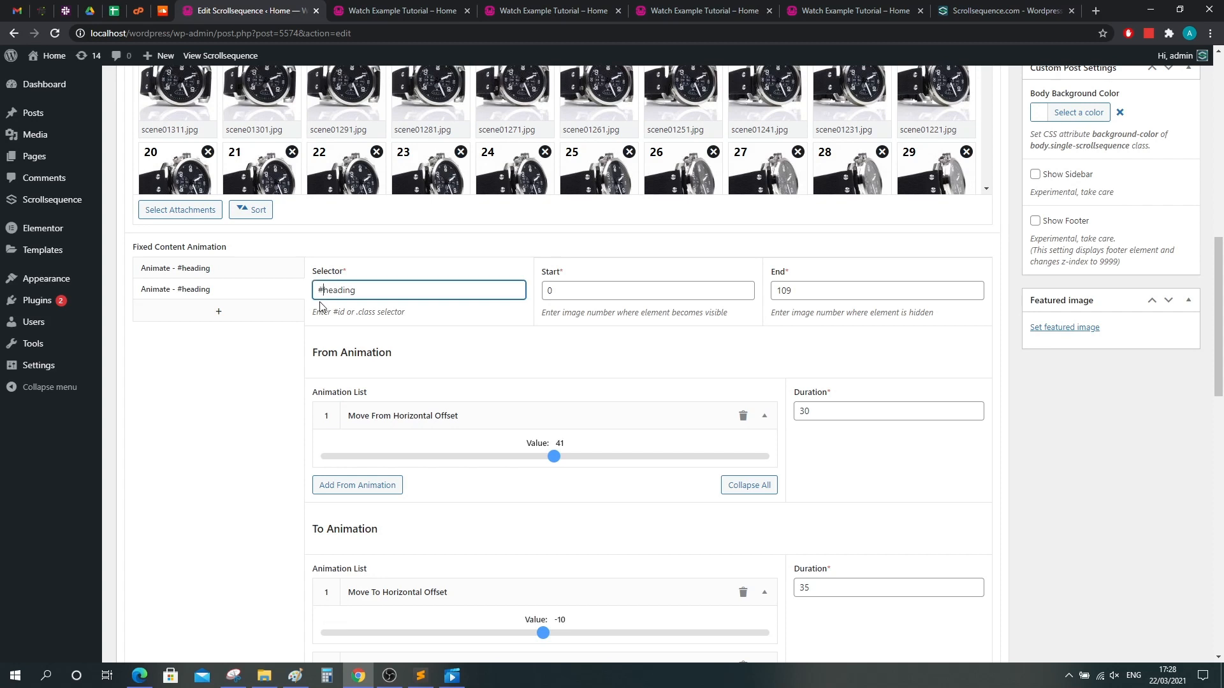
{"action": "type", "text": "sub"}
{"action": "left_click", "coordinate": [231, 404]}
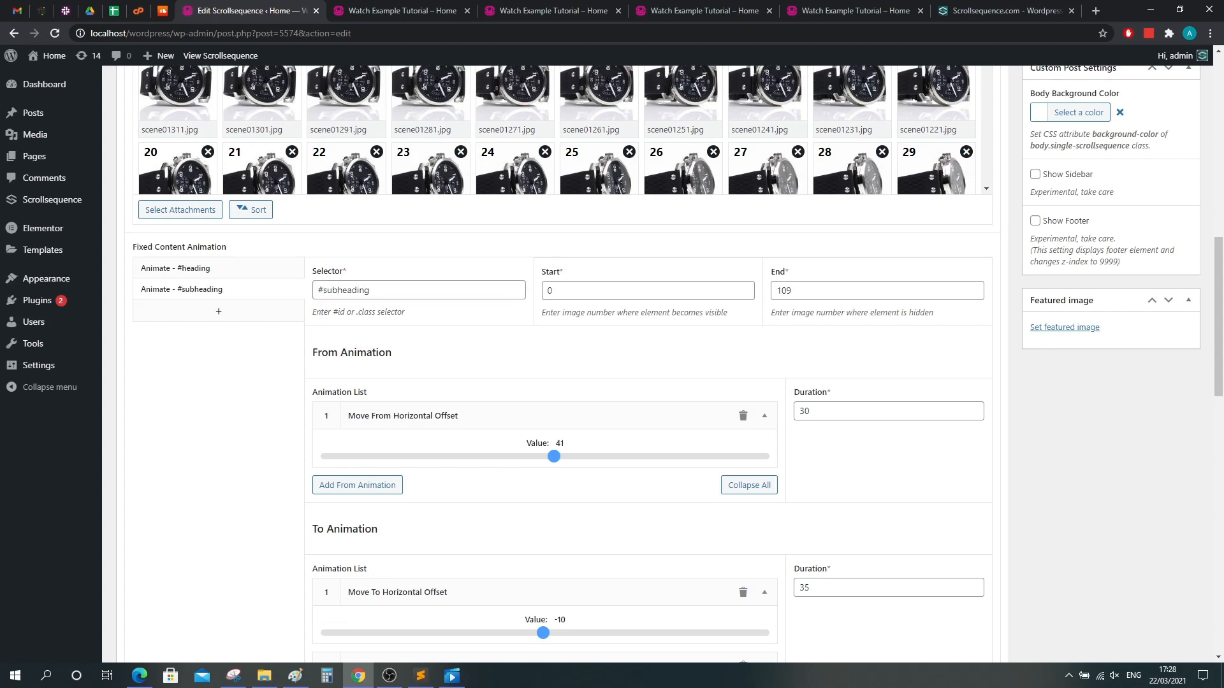
Step: Set the #subheading To Animation duration to 30 and update the scrollsequence
{"action": "key", "text": "alt+Tab"}
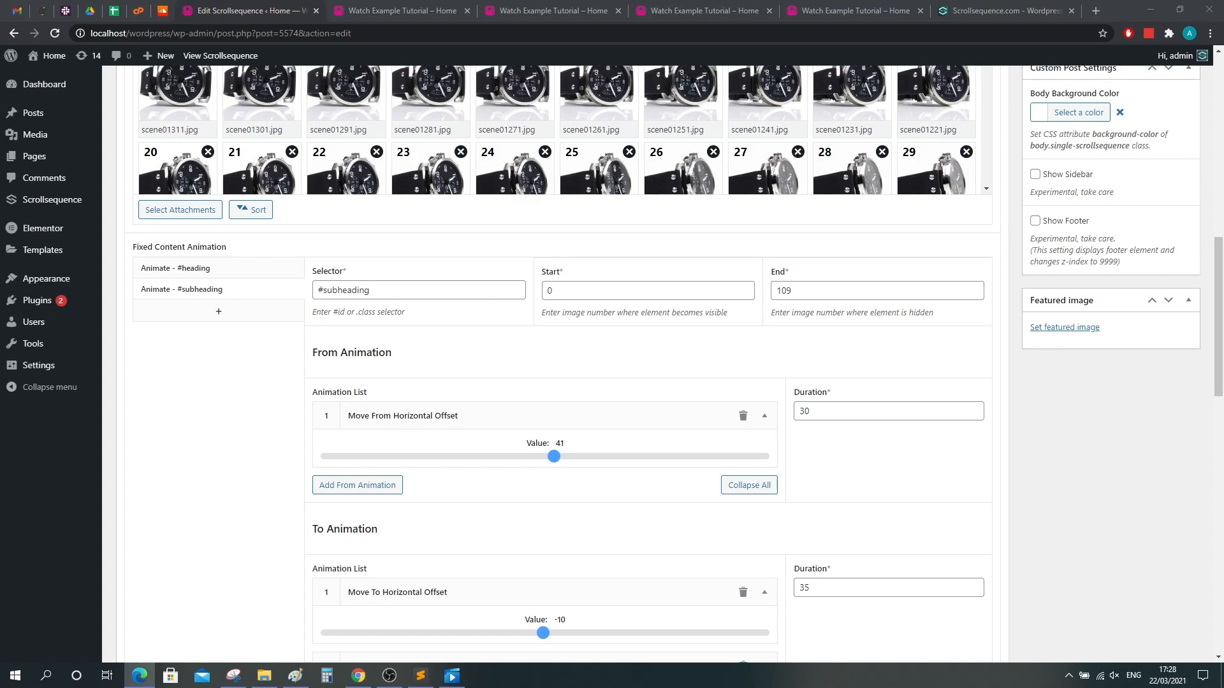
{"action": "scroll", "coordinate": [759, 587], "scroll_direction": "down", "scroll_amount": 2}
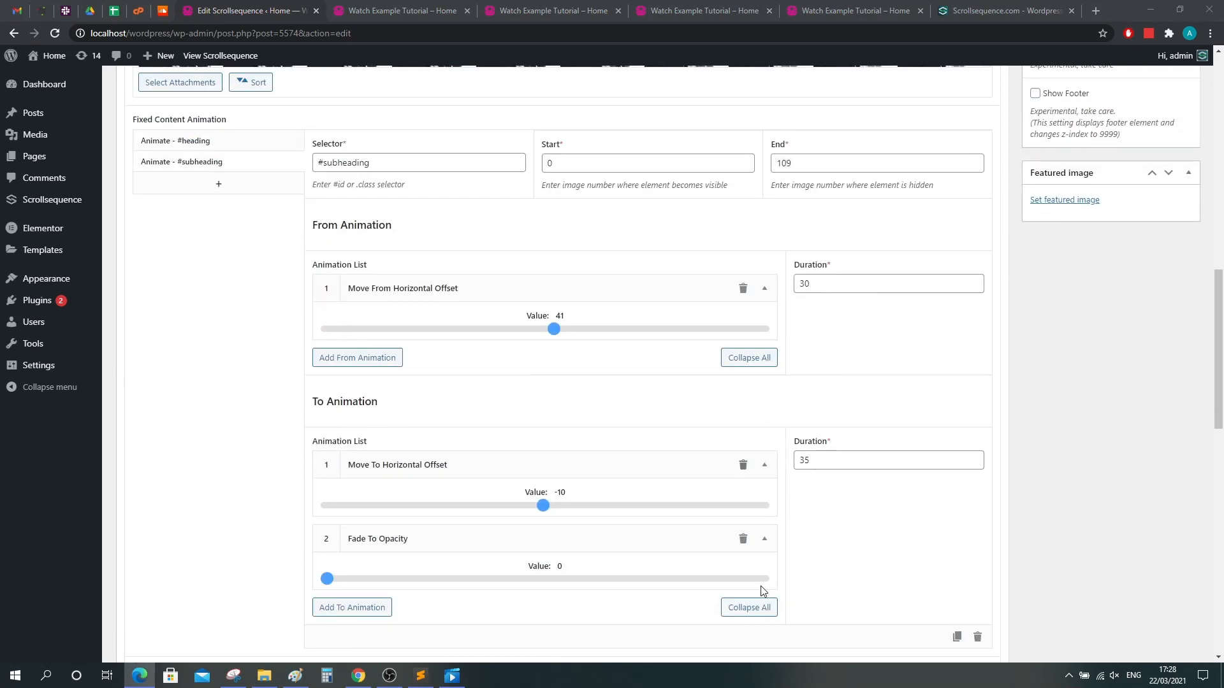
{"action": "left_click", "coordinate": [833, 457]}
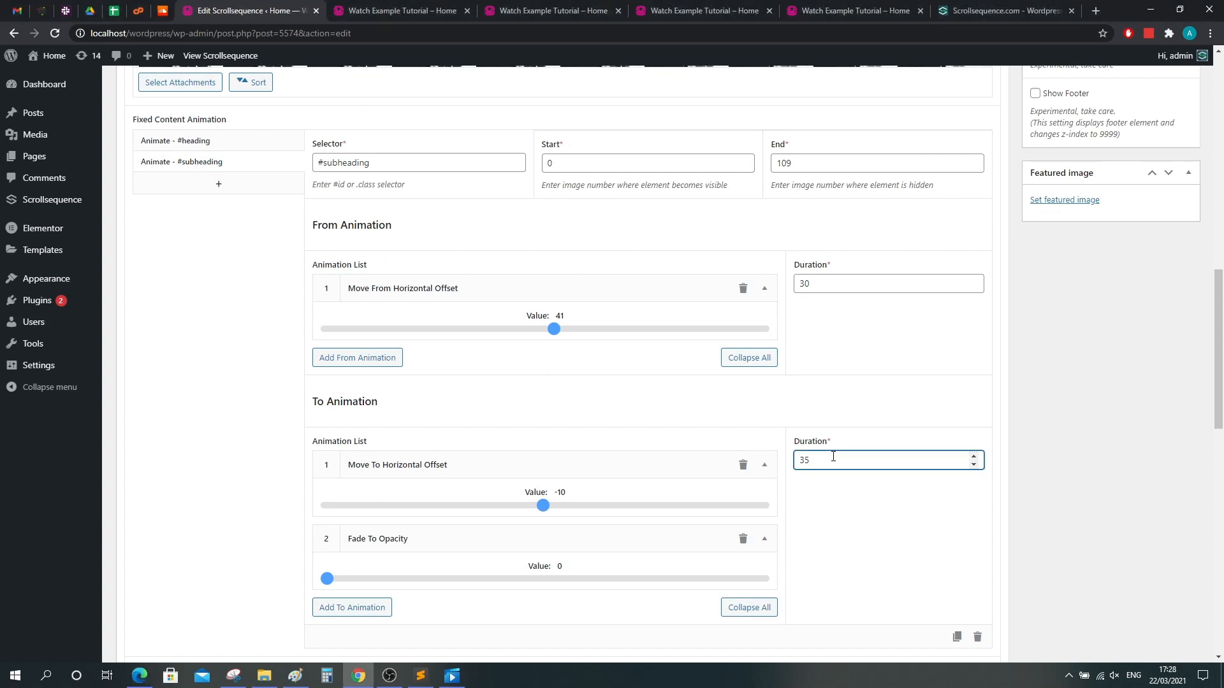
{"action": "scroll", "coordinate": [1168, 496], "scroll_direction": "down", "scroll_amount": 5}
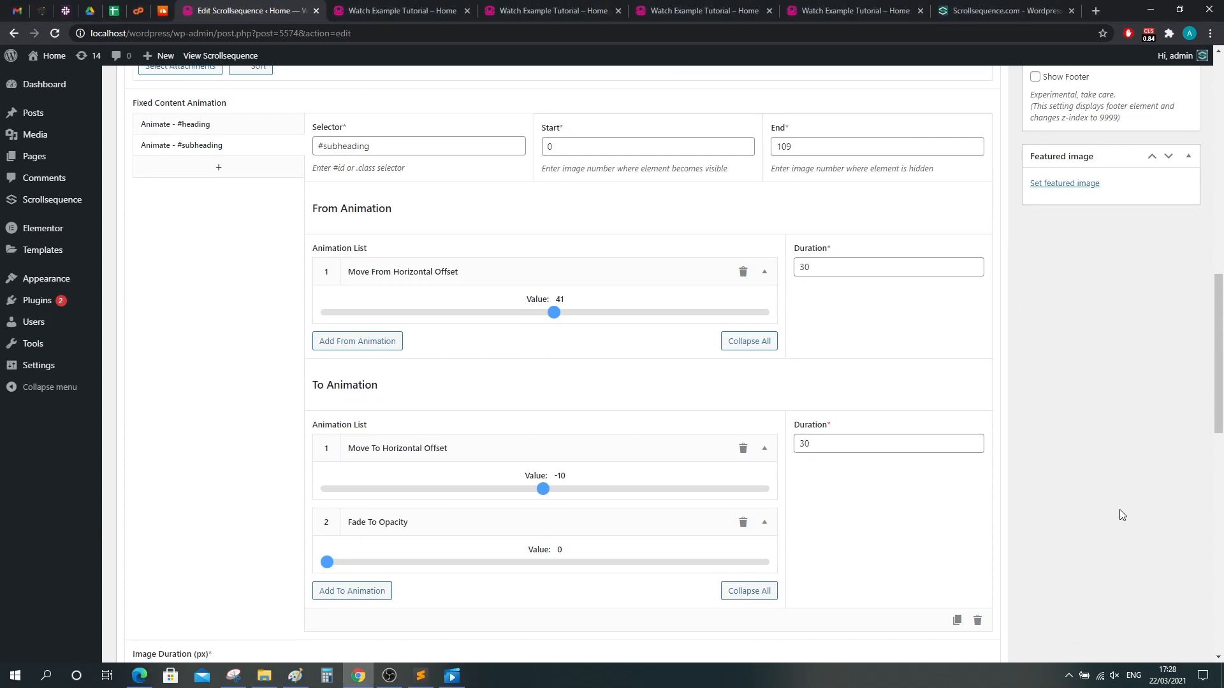
{"action": "scroll", "coordinate": [1100, 514], "scroll_direction": "up", "scroll_amount": 15}
{"action": "scroll", "coordinate": [1154, 332], "scroll_direction": "up", "scroll_amount": 3}
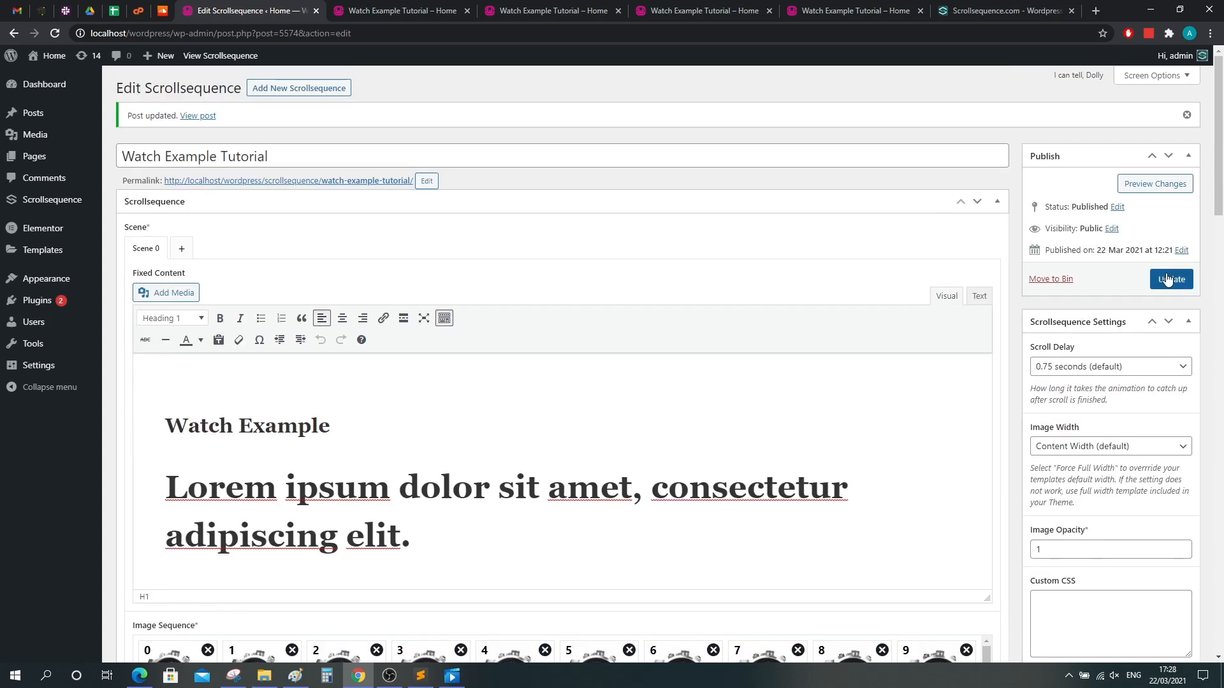
{"action": "left_click", "coordinate": [1171, 281]}
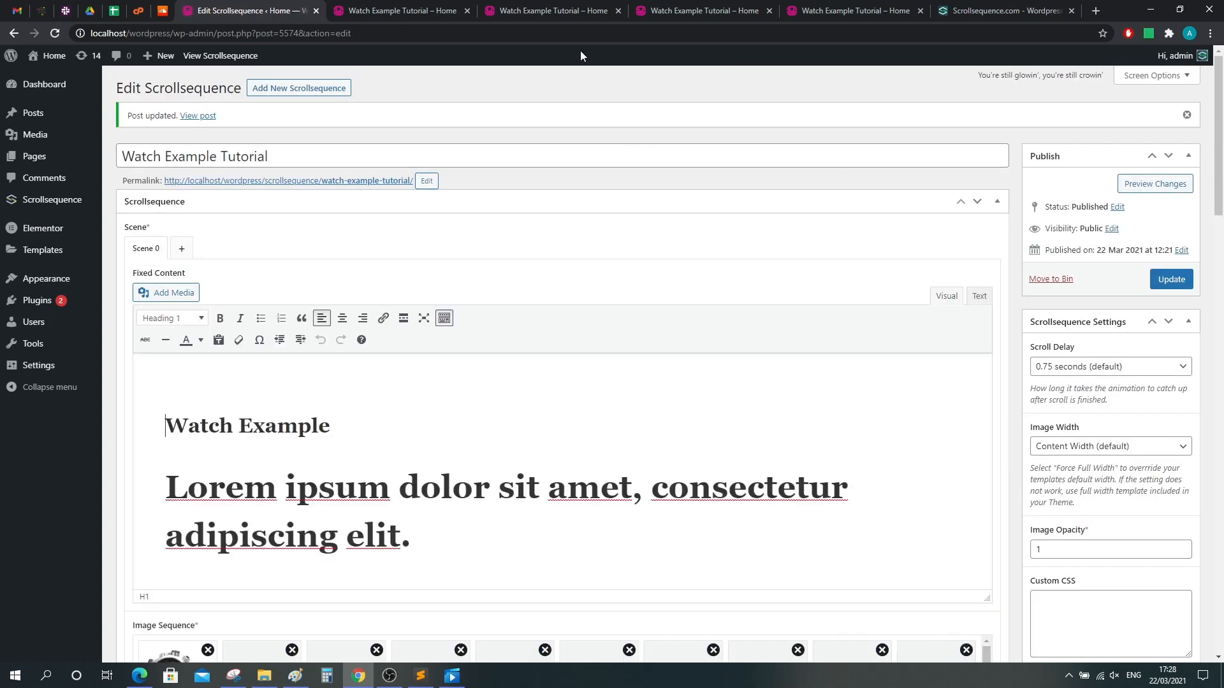
Step: Open the updated page in a new tab beside the editor and examine the heading and subheading animations while scrolling
{"action": "middle_click", "coordinate": [220, 56]}
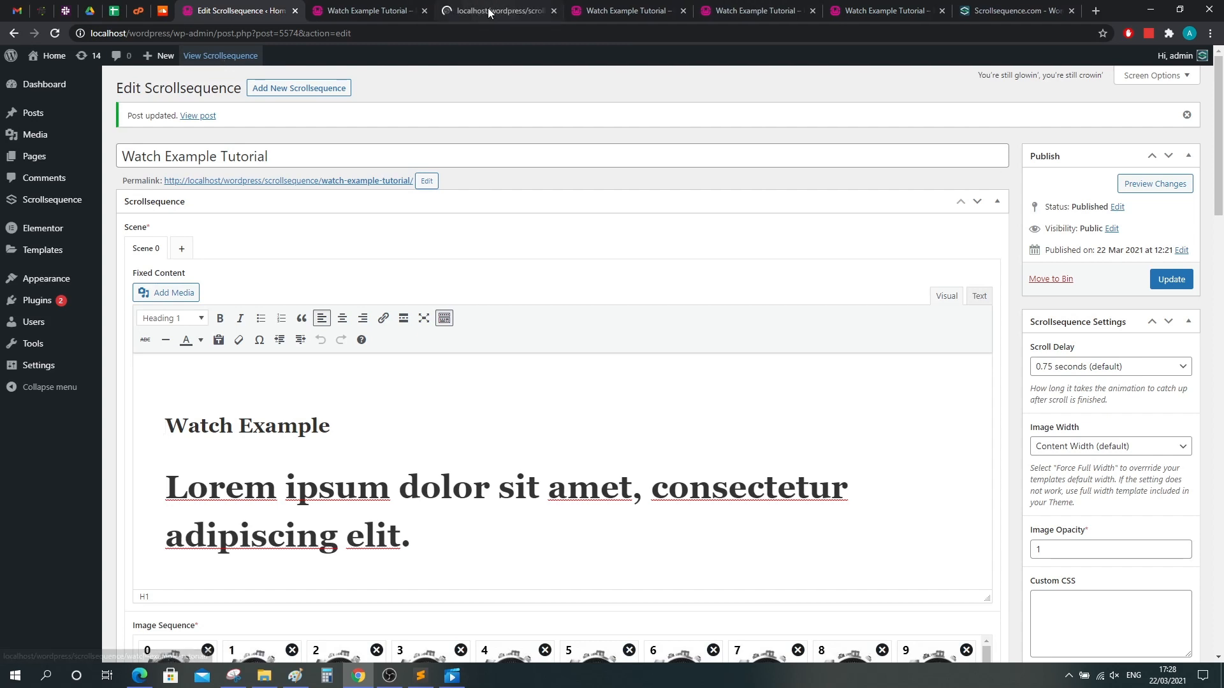
{"action": "left_click", "coordinate": [489, 11]}
{"action": "left_click_drag", "start_coordinate": [489, 11], "coordinate": [378, 10]}
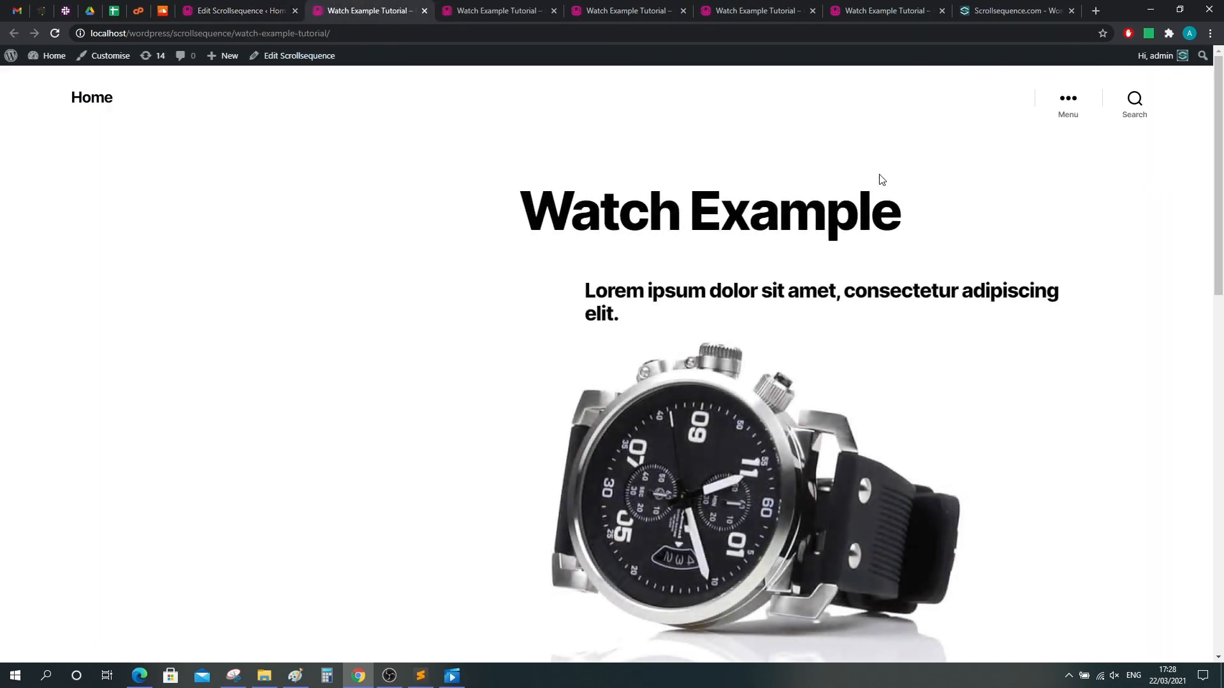
{"action": "left_click_drag", "start_coordinate": [1217, 112], "coordinate": [1196, 93]}
Step: Find the empty Content Editor in the scrollsequence editor, and open loremipsum.io in a new browser tab for placeholder text
{"action": "left_click", "coordinate": [238, 11]}
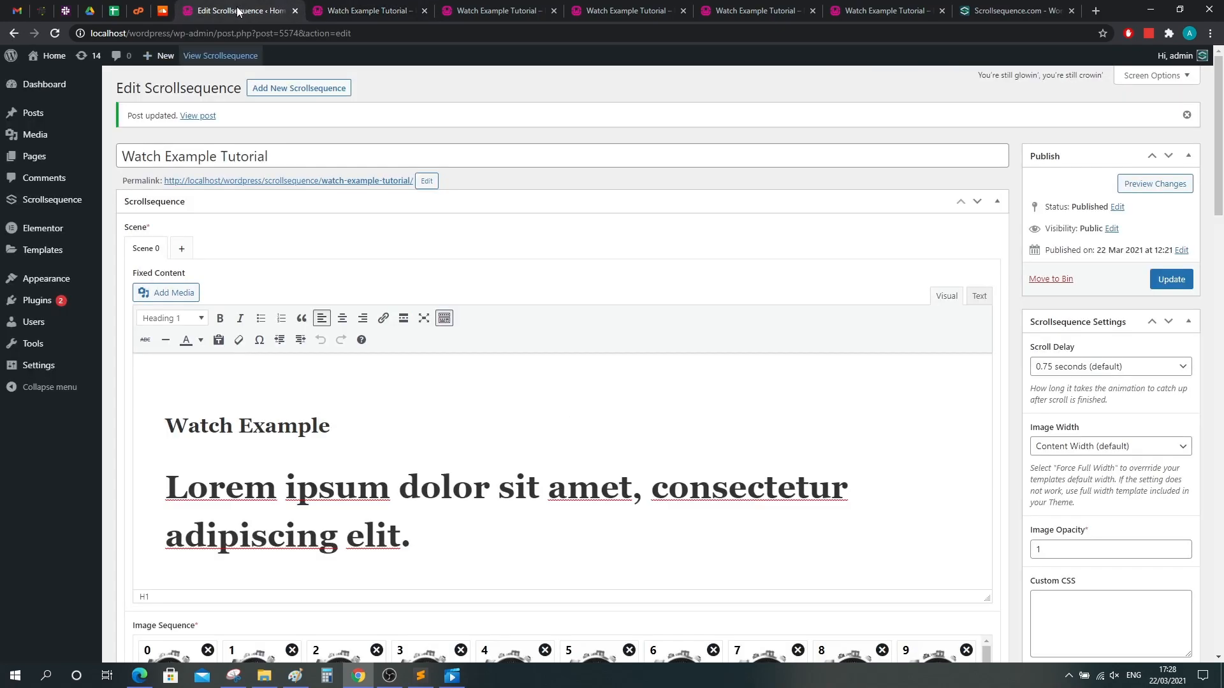
{"action": "scroll", "coordinate": [787, 524], "scroll_direction": "down", "scroll_amount": 20}
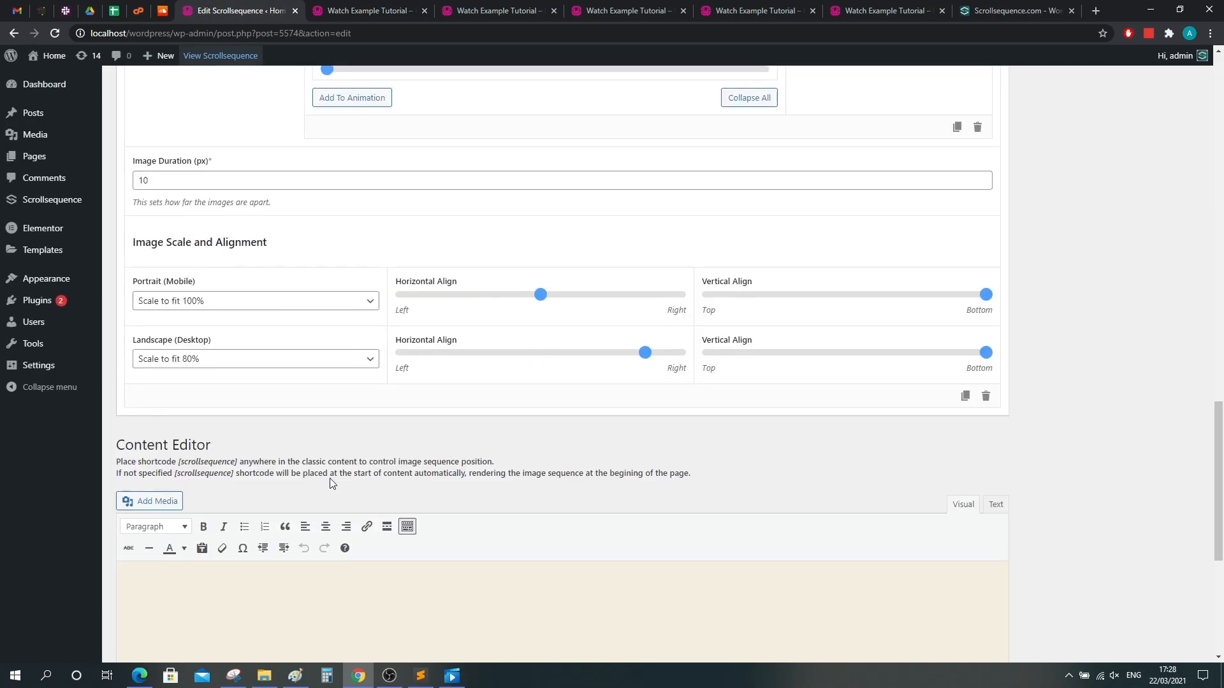
{"action": "scroll", "coordinate": [331, 484], "scroll_direction": "down", "scroll_amount": 5}
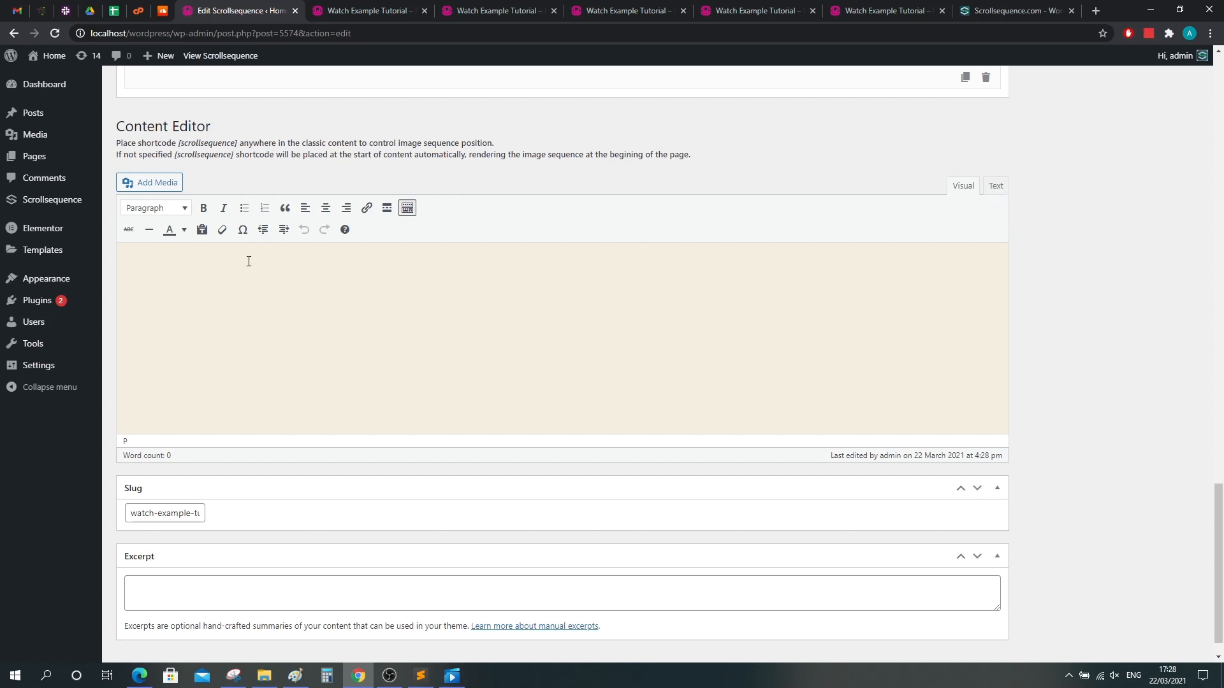
{"action": "key", "text": "ctrl+t"}
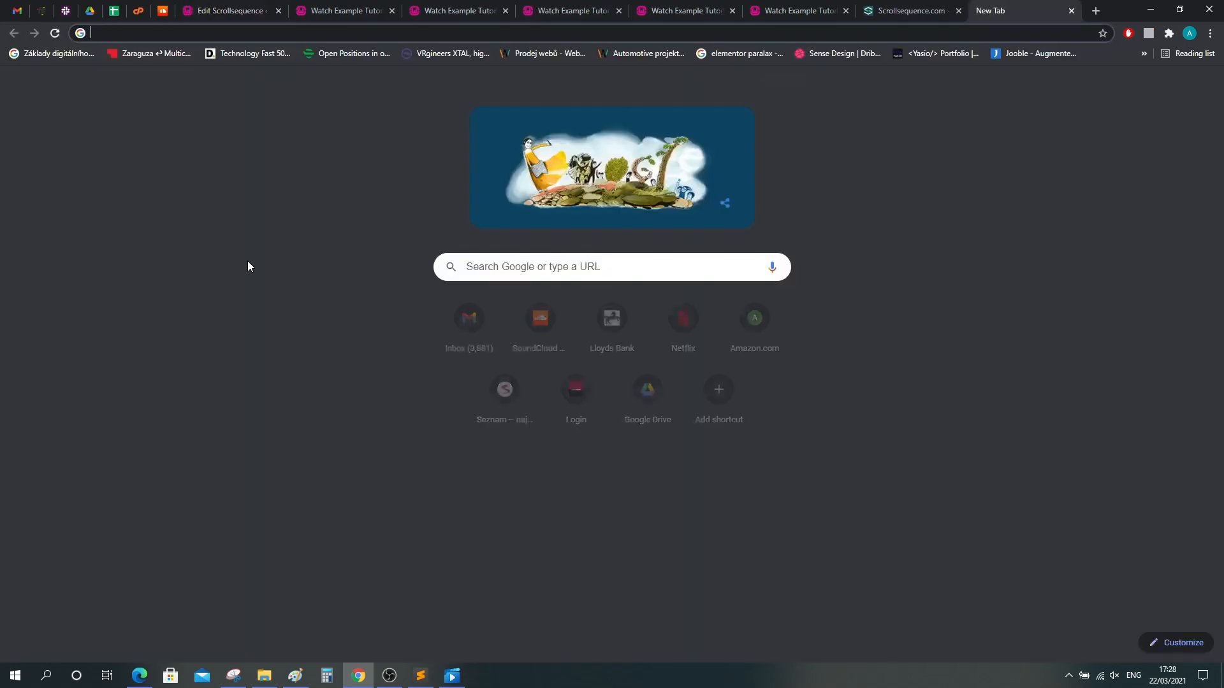
{"action": "type", "text": "loremipsum.io"}
{"action": "key", "text": "Return"}
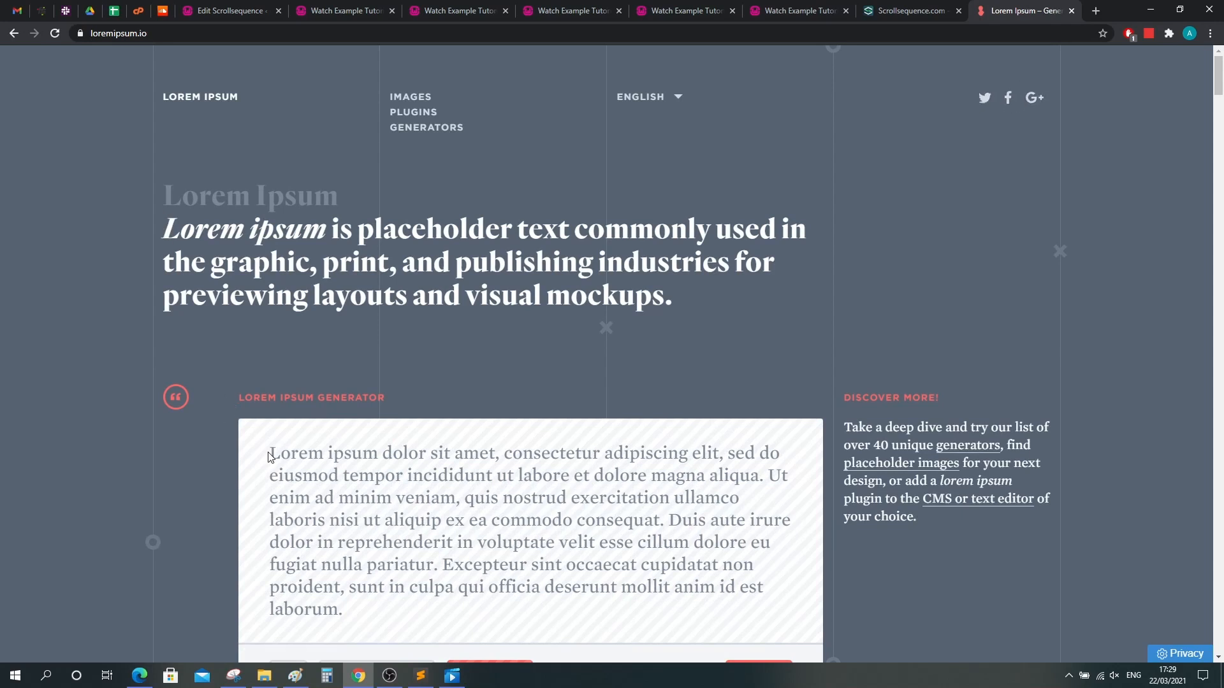
Step: Copy the full Lorem ipsum paragraph from loremipsum.io, close that tab and paste the text into the scrollsequence's Content Editor
{"action": "left_click_drag", "start_coordinate": [270, 453], "coordinate": [384, 605]}
{"action": "key", "text": "ctrl+c"}
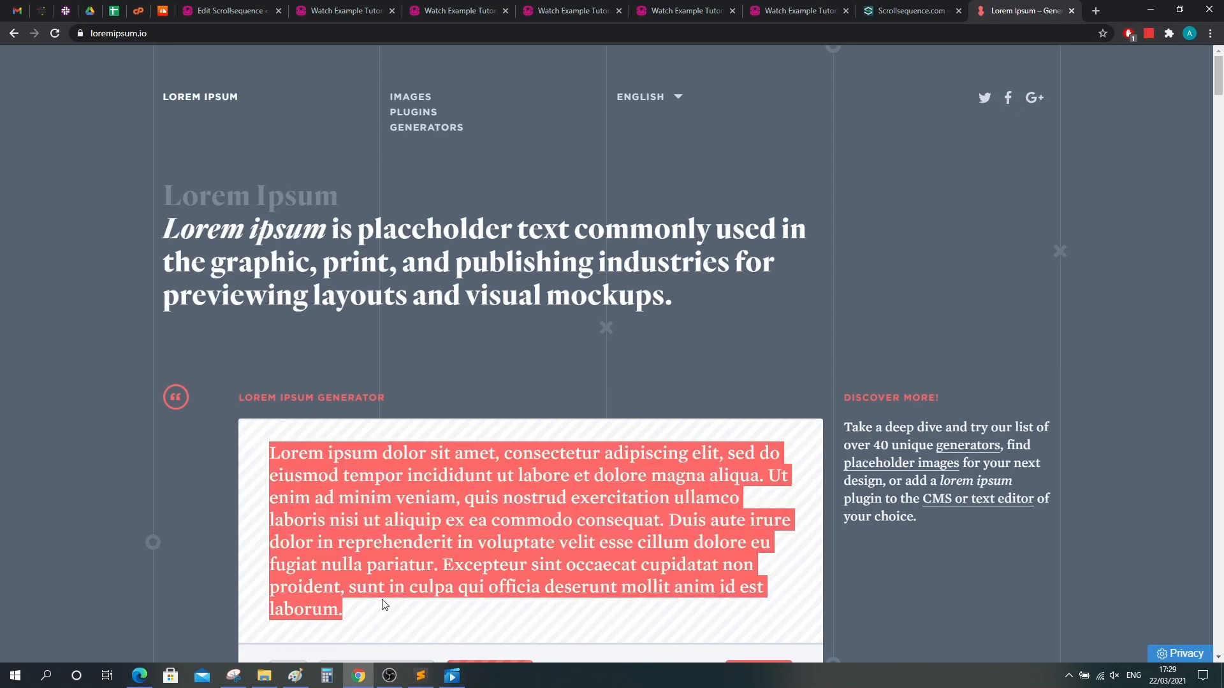
{"action": "left_click", "coordinate": [1072, 11]}
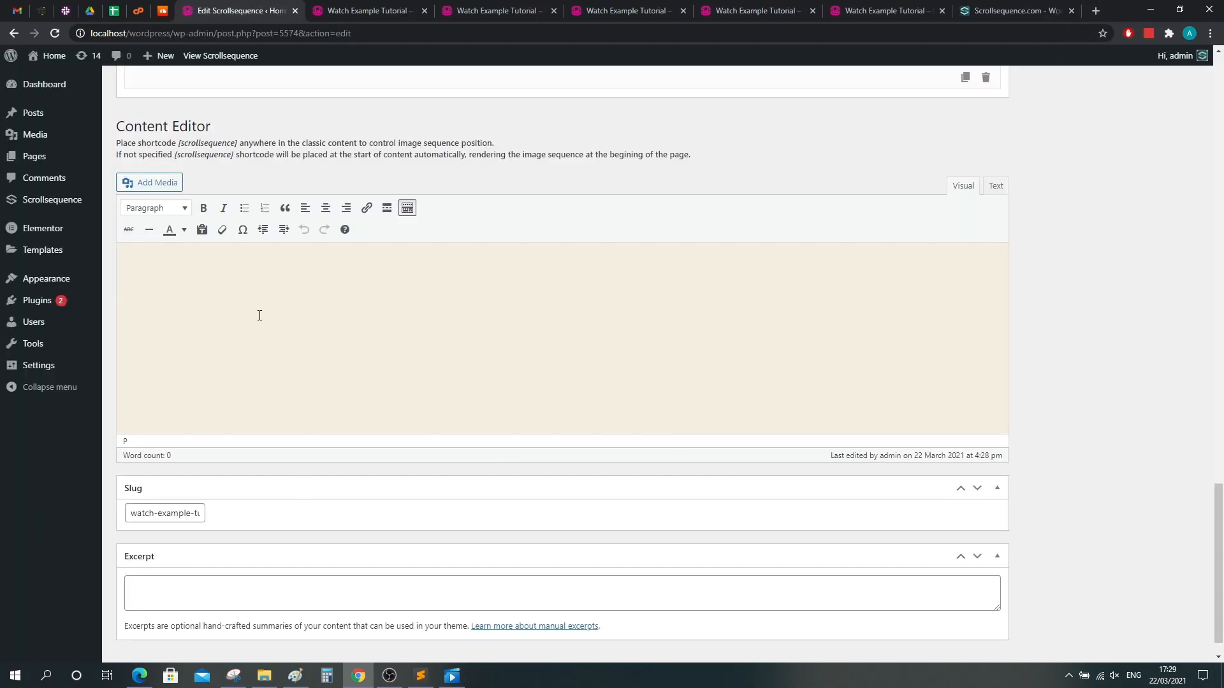
{"action": "key", "text": "ctrl+v"}
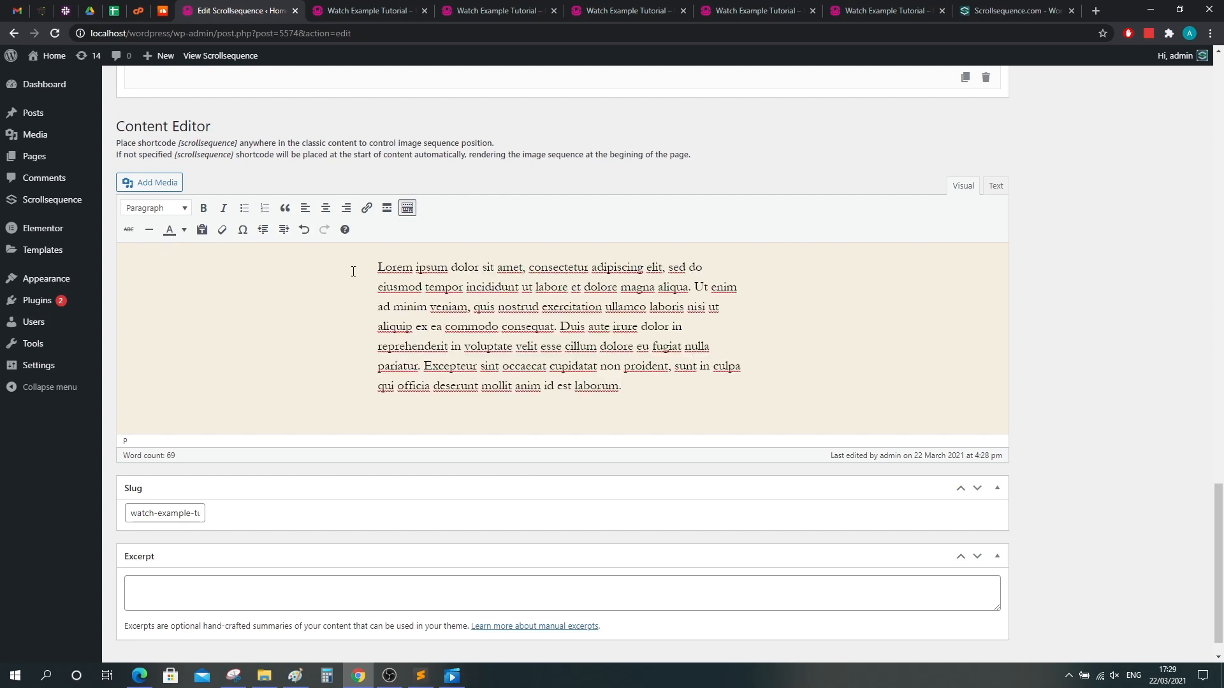
Step: Add a Heading 1 line above the Lorem ipsum paragraph reading "This is the the topic"
{"action": "key", "text": "Return"}
{"action": "key", "text": "Up"}
{"action": "left_click", "coordinate": [164, 209]}
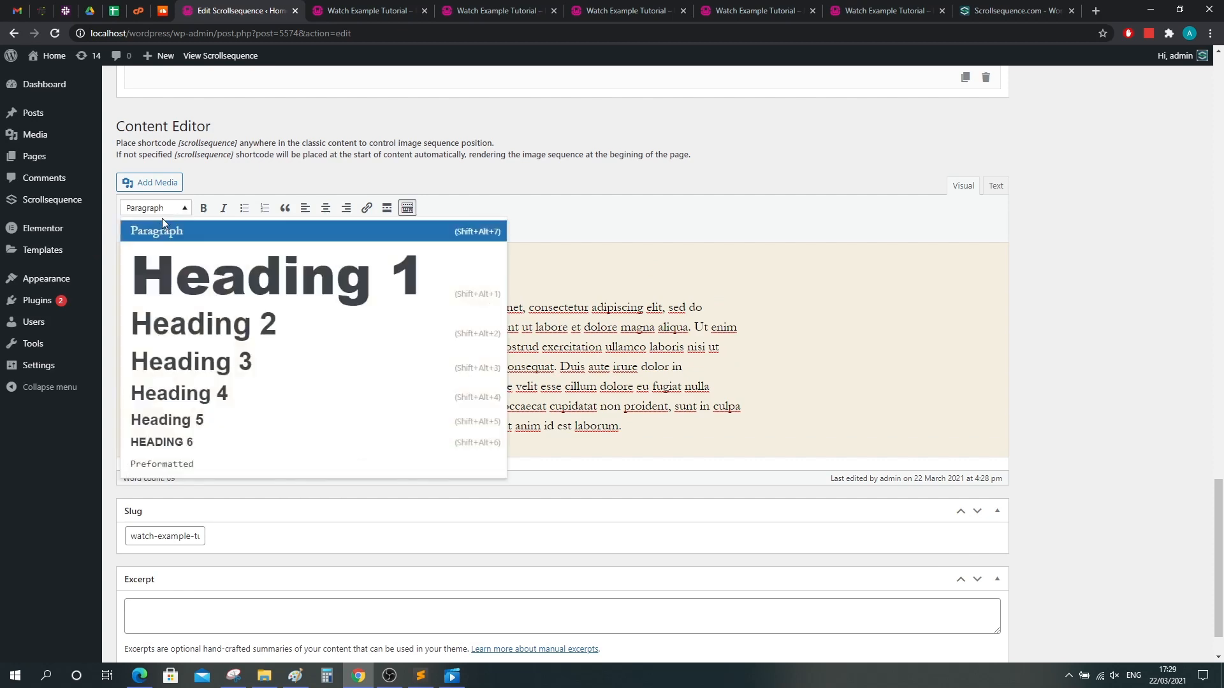
{"action": "left_click", "coordinate": [161, 278]}
{"action": "type", "text": "Th"}
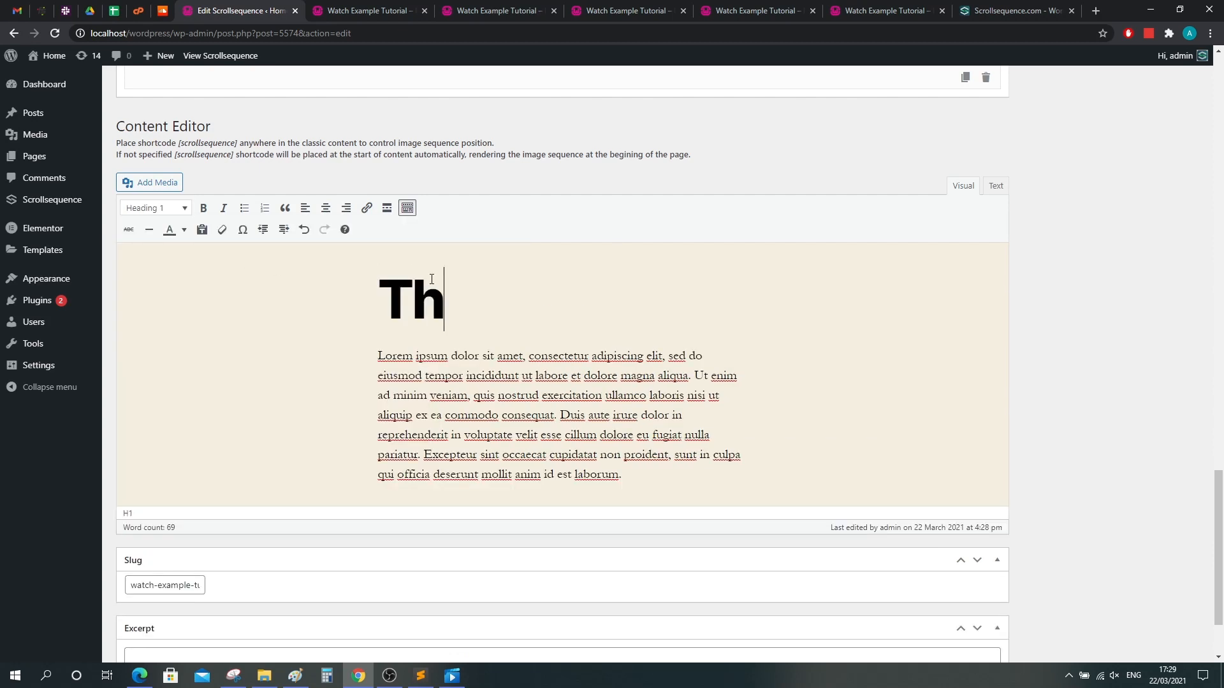
{"action": "type", "text": "is is the heading"}
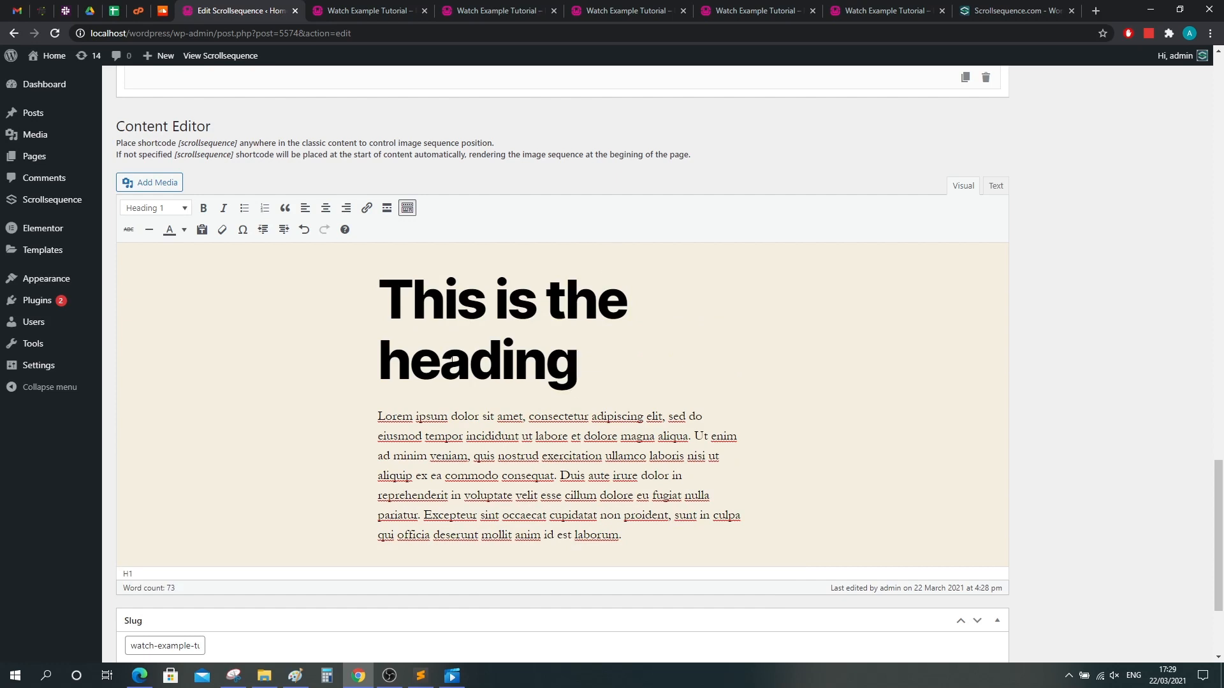
{"action": "double_click", "coordinate": [452, 360]}
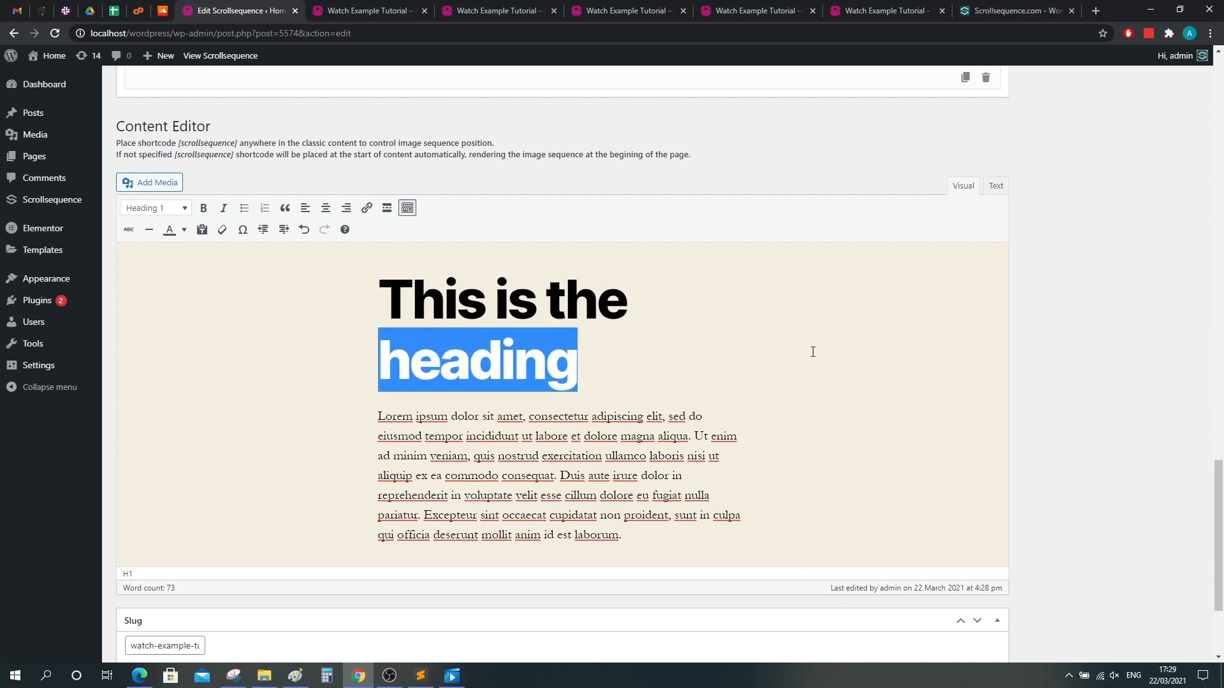
{"action": "type", "text": "the "}
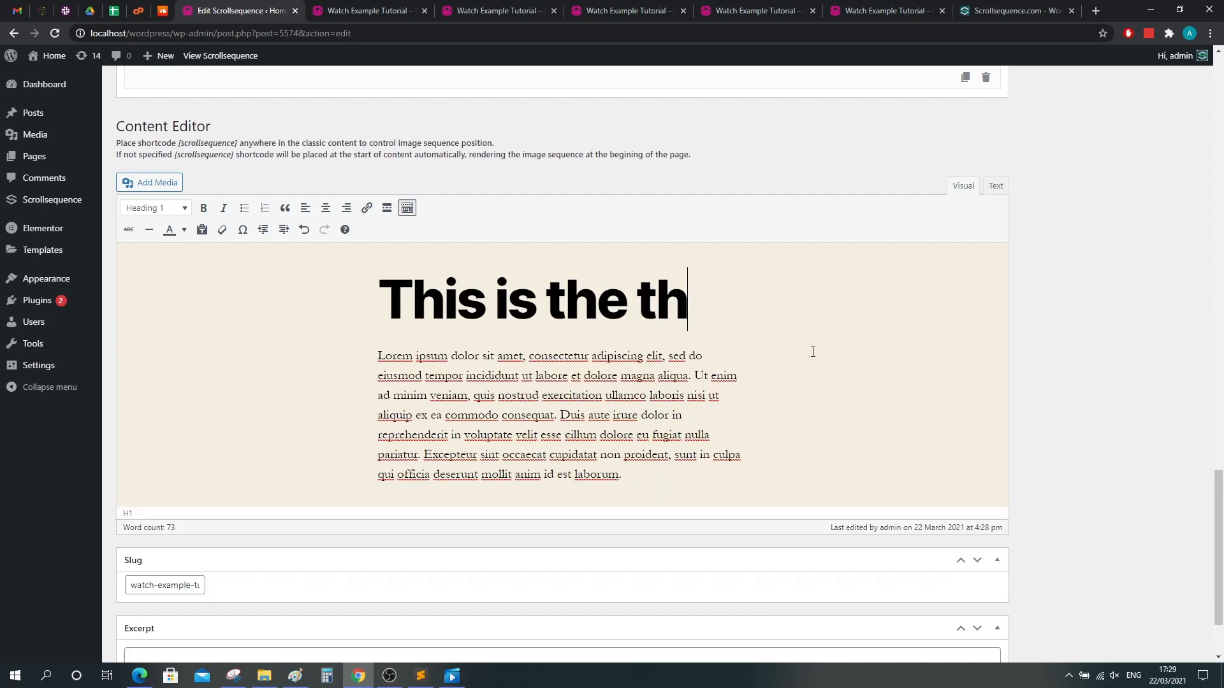
{"action": "type", "text": "topic"}
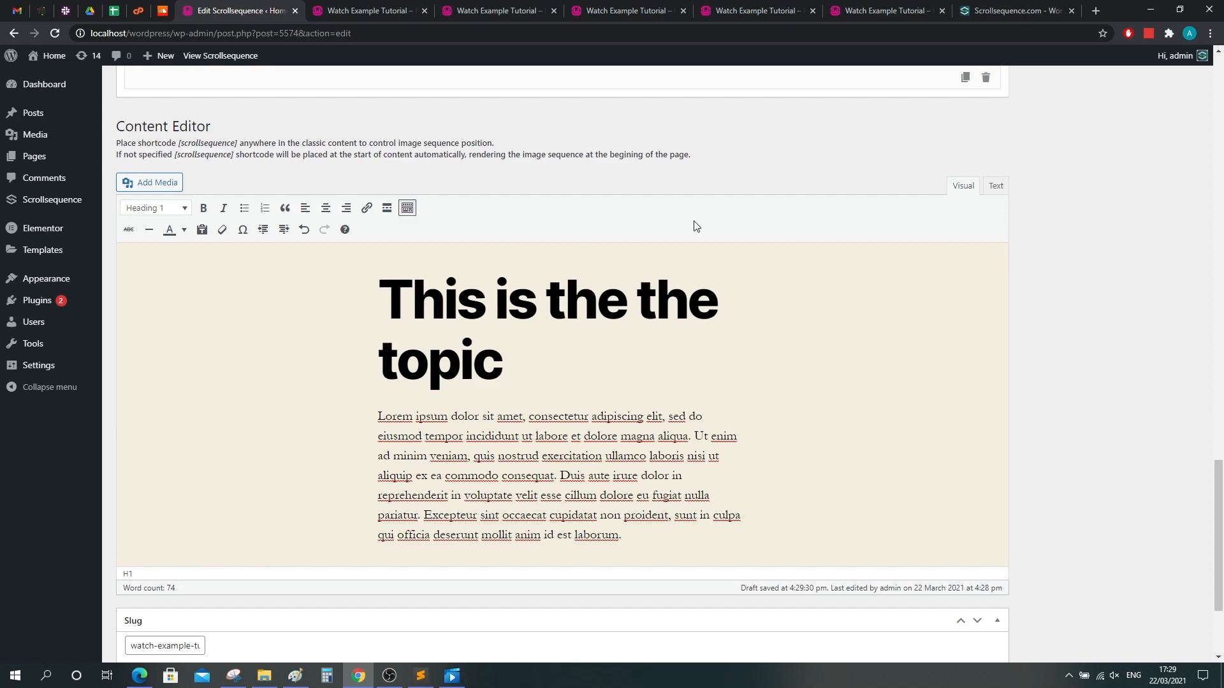
Step: Update the scrollsequence, open its page in a new tab and check the content placed below the watch sequence
{"action": "scroll", "coordinate": [1197, 468], "scroll_direction": "up", "scroll_amount": 20}
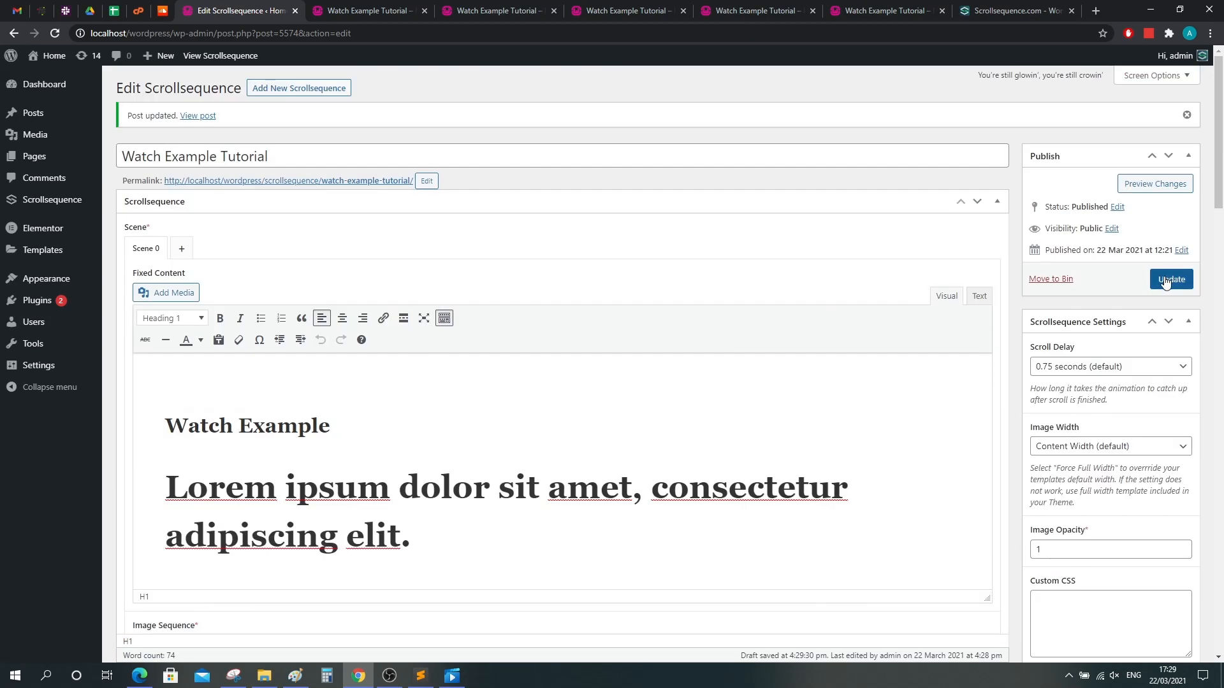
{"action": "left_click", "coordinate": [1165, 281]}
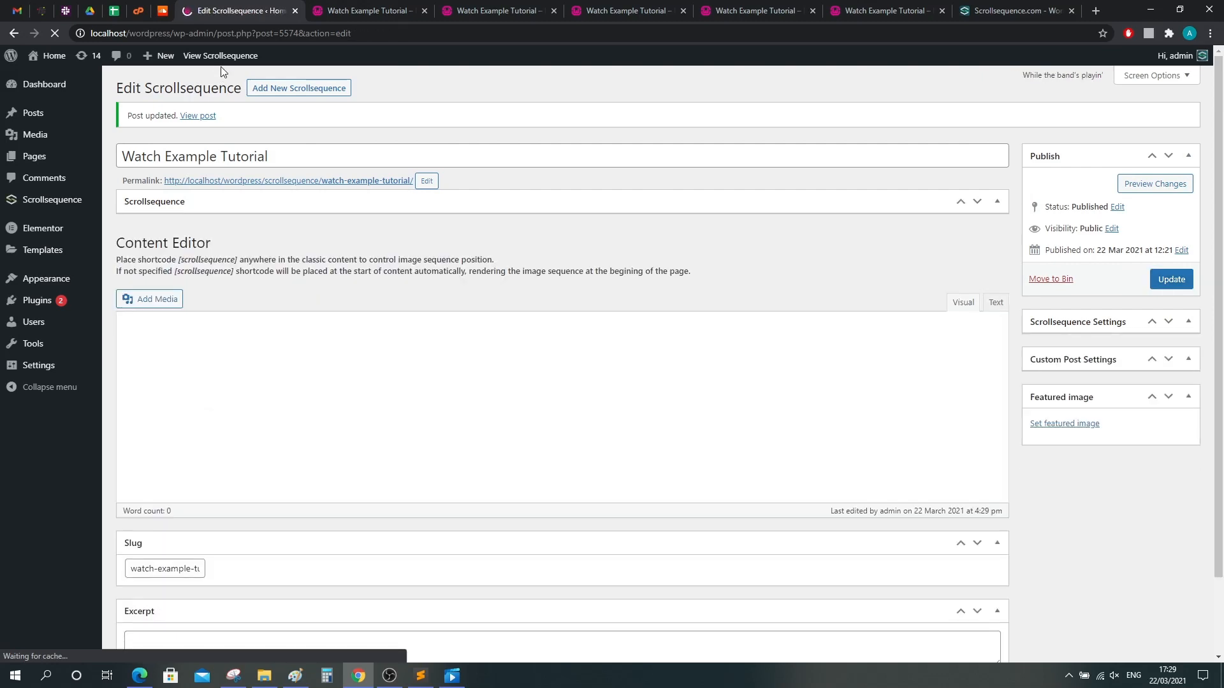
{"action": "middle_click", "coordinate": [223, 56]}
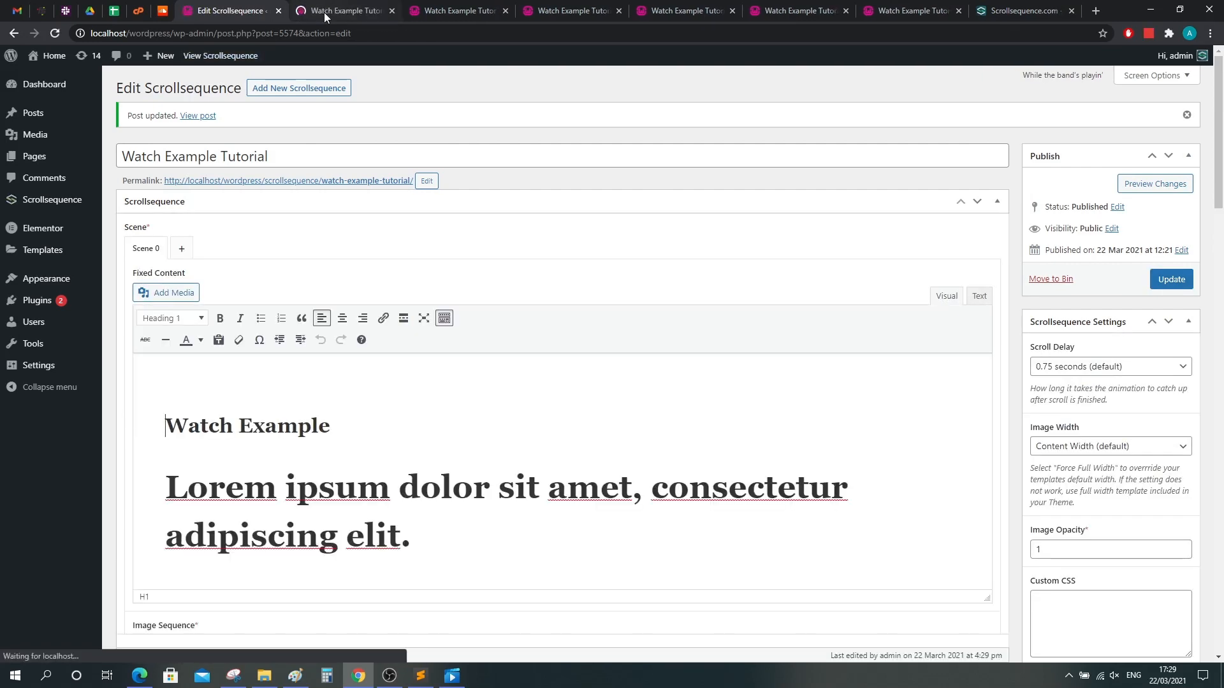
{"action": "left_click", "coordinate": [324, 12]}
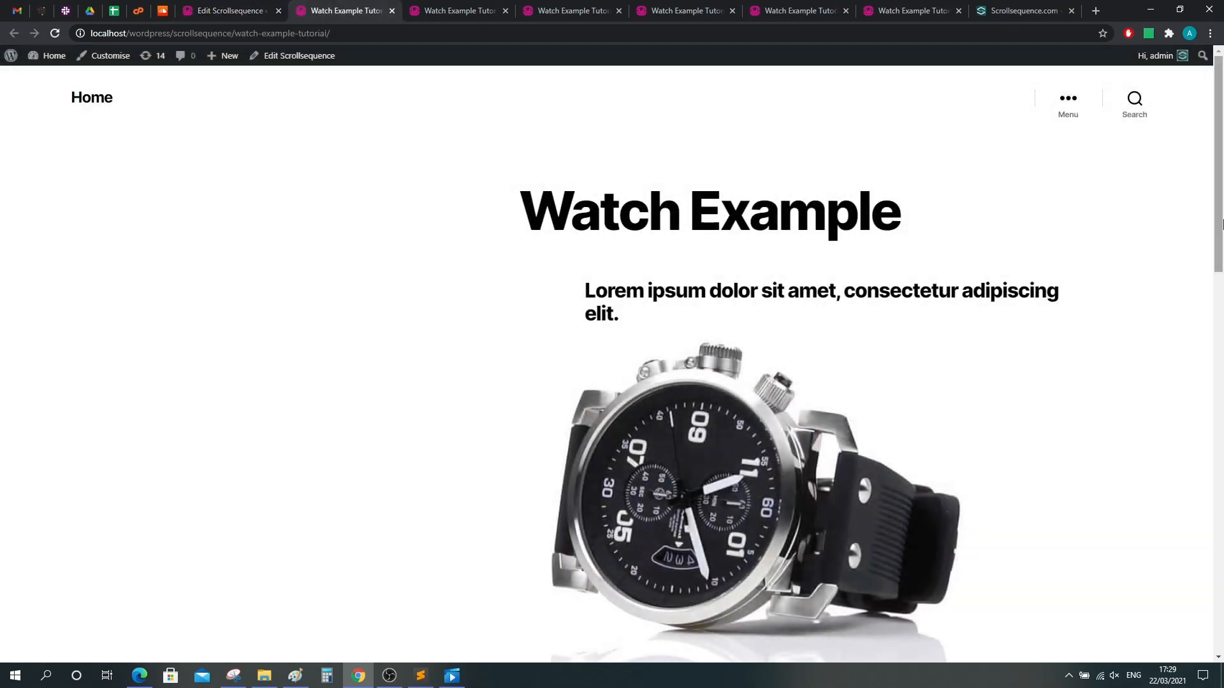
{"action": "left_click_drag", "start_coordinate": [1218, 189], "coordinate": [1212, 588]}
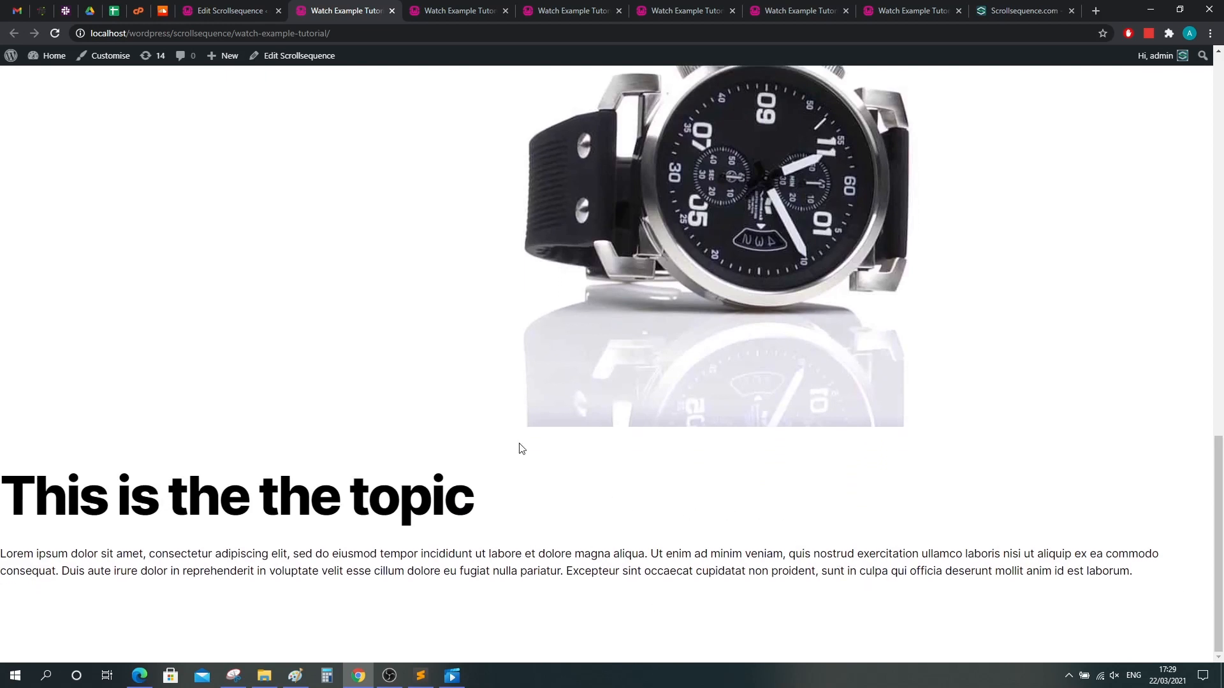
Step: Back in the scrollsequence editor, show the Content Editor's HTML text and insert the [scrollsequence] shortcode below the Lorem ipsum paragraph
{"action": "left_click", "coordinate": [228, 10]}
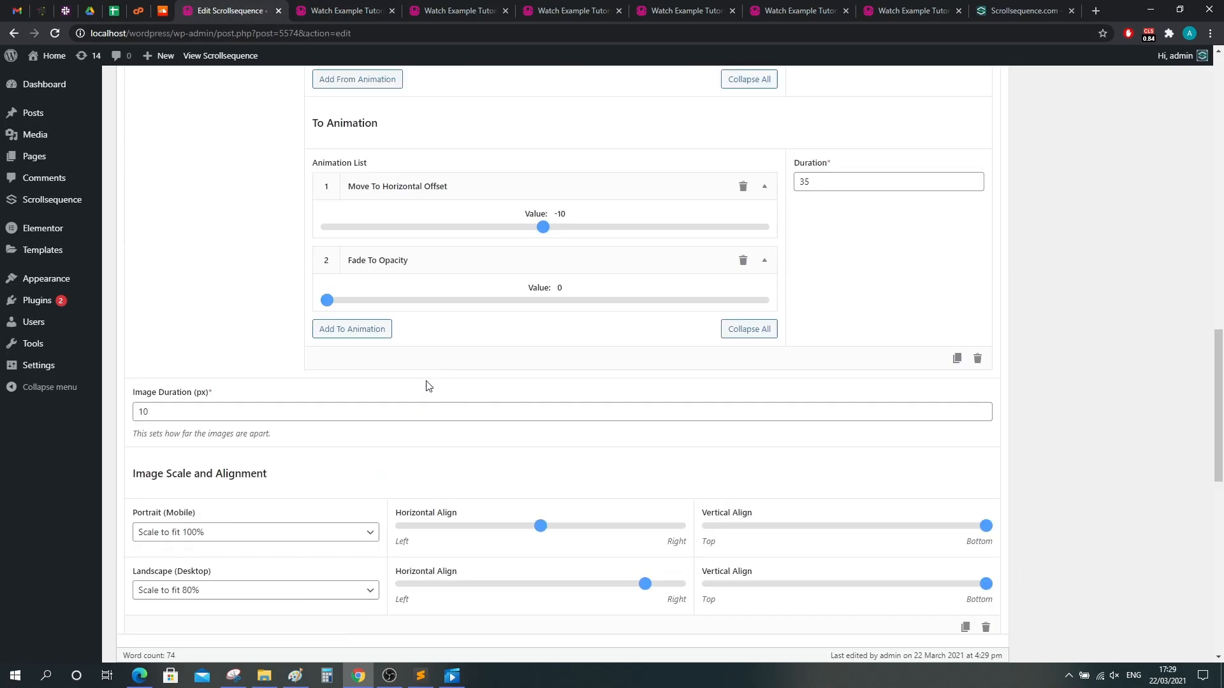
{"action": "scroll", "coordinate": [426, 386], "scroll_direction": "down", "scroll_amount": 8}
{"action": "scroll", "coordinate": [637, 410], "scroll_direction": "down", "scroll_amount": 4}
{"action": "scroll", "coordinate": [637, 409], "scroll_direction": "up", "scroll_amount": 4}
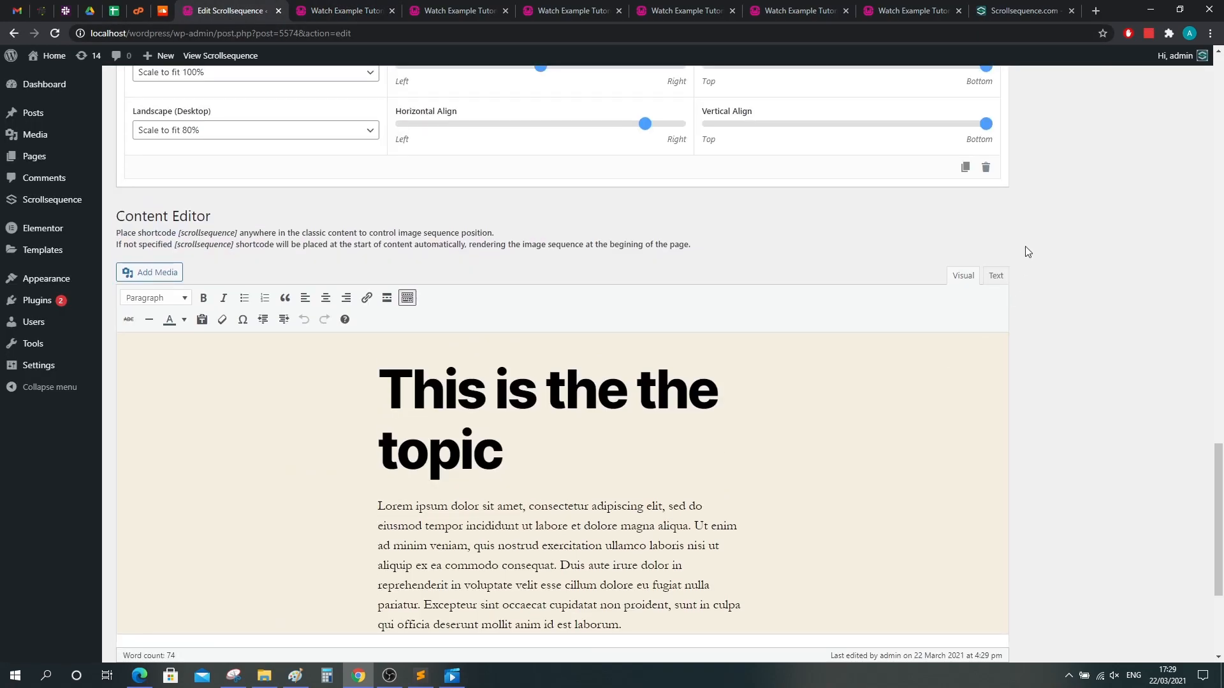
{"action": "left_click", "coordinate": [996, 275]}
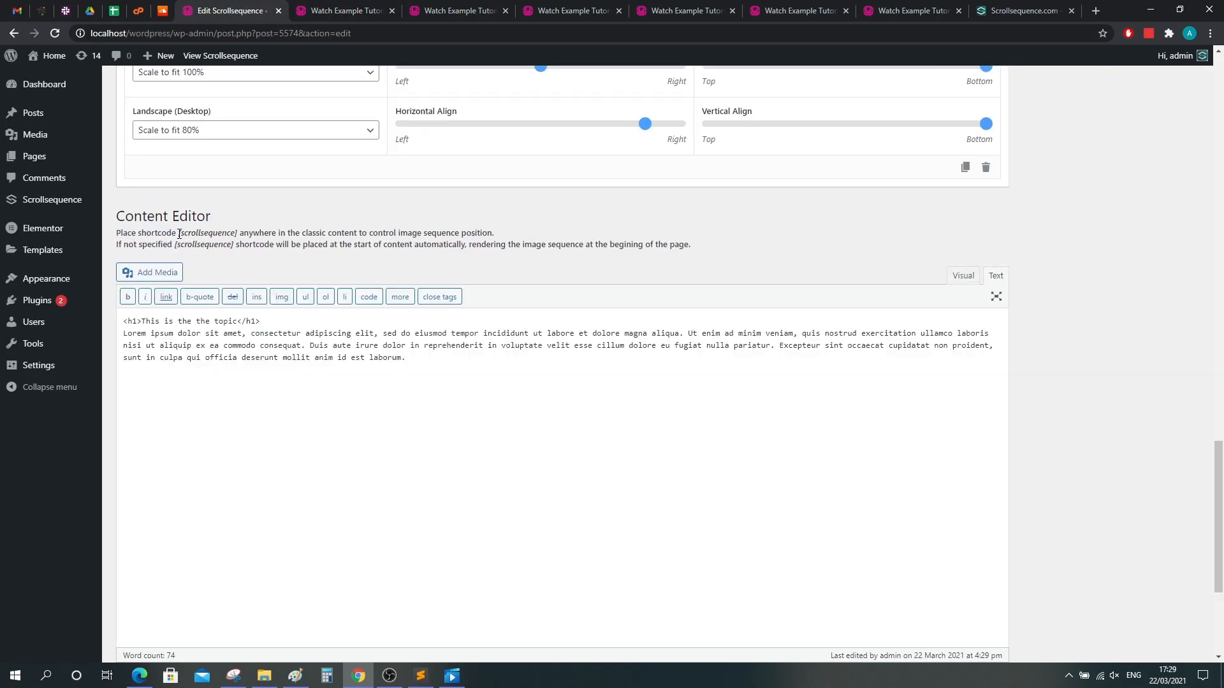
{"action": "left_click_drag", "start_coordinate": [179, 234], "coordinate": [243, 230]}
{"action": "key", "text": "ctrl+c"}
{"action": "left_click", "coordinate": [124, 322]}
{"action": "key", "text": "Return"}
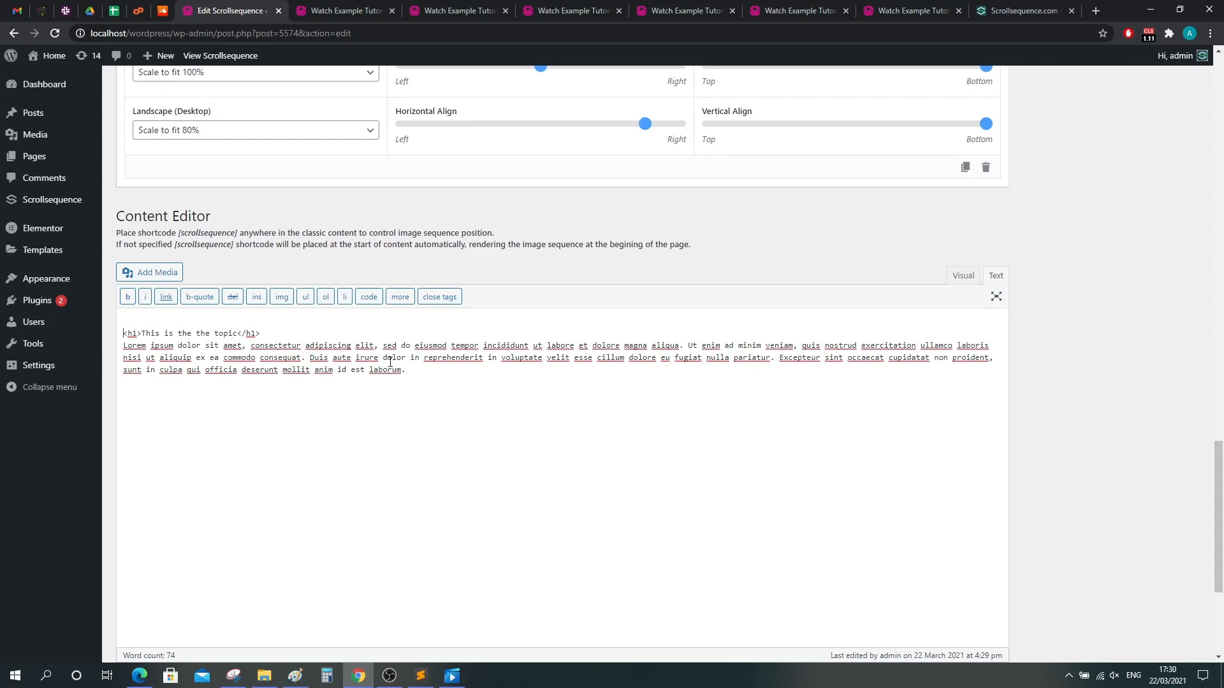
{"action": "left_click", "coordinate": [449, 381]}
{"action": "key", "text": "ctrl+v"}
Step: Update the scrollsequence and open its page in another new tab
{"action": "scroll", "coordinate": [1196, 343], "scroll_direction": "up", "scroll_amount": 20}
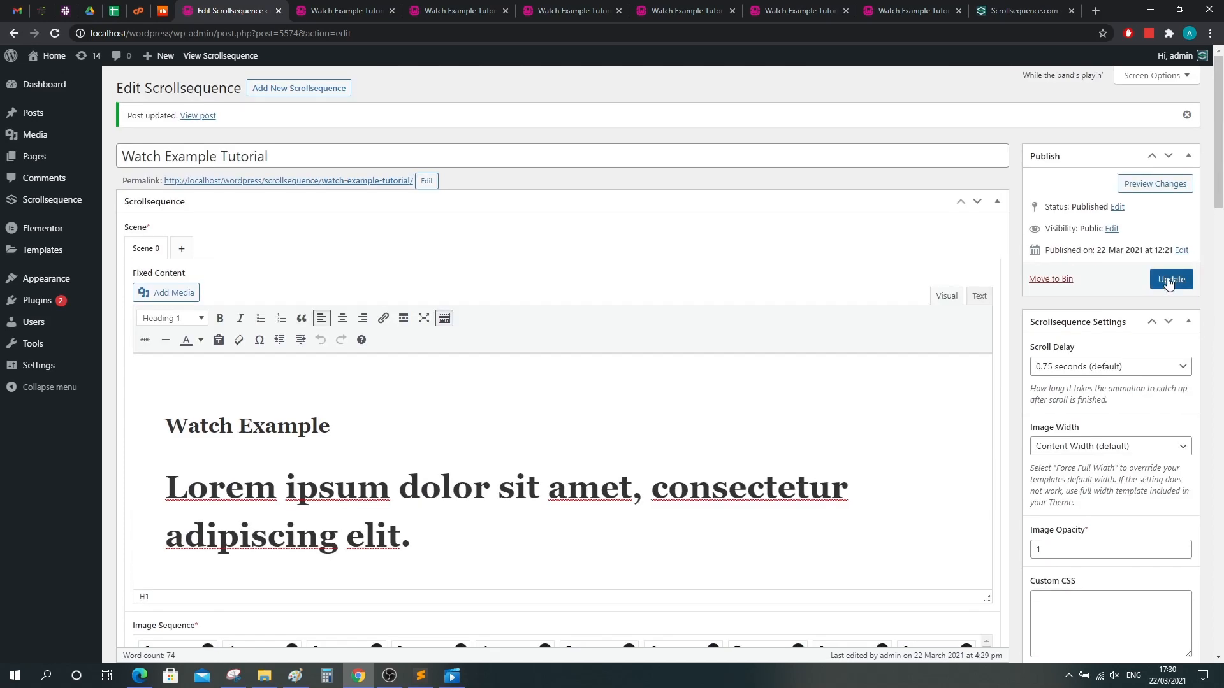
{"action": "left_click", "coordinate": [1170, 281]}
{"action": "scroll", "coordinate": [518, 306], "scroll_direction": "down", "scroll_amount": 7}
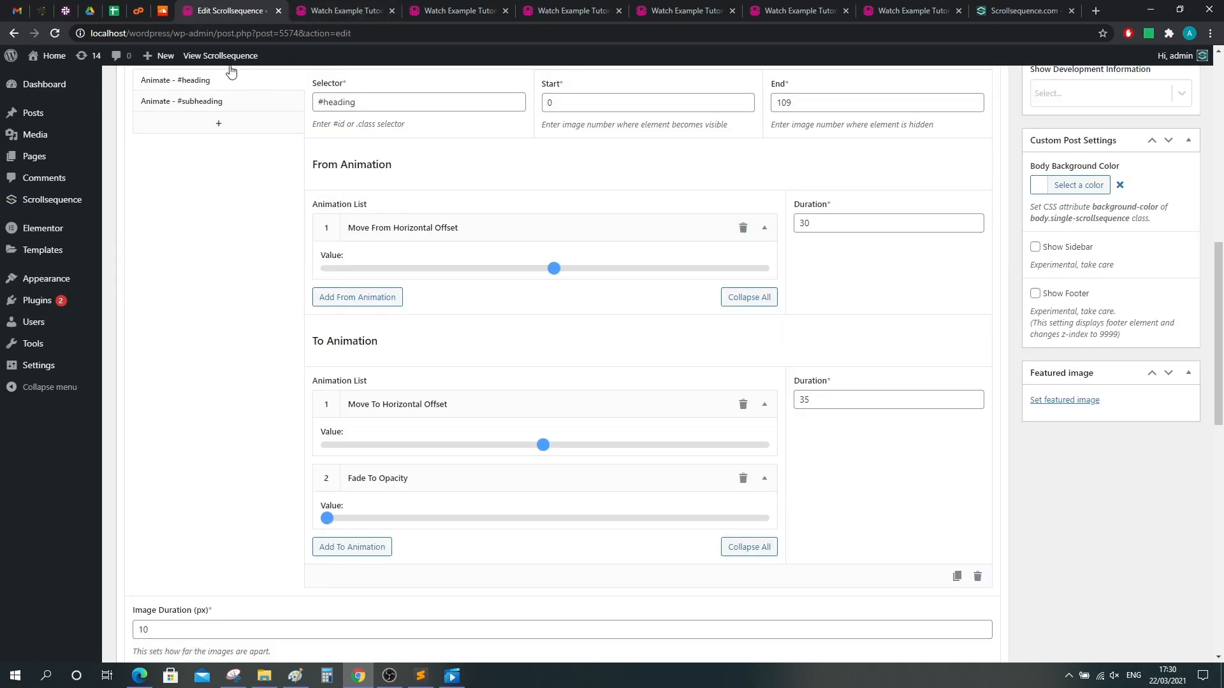
{"action": "middle_click", "coordinate": [225, 60]}
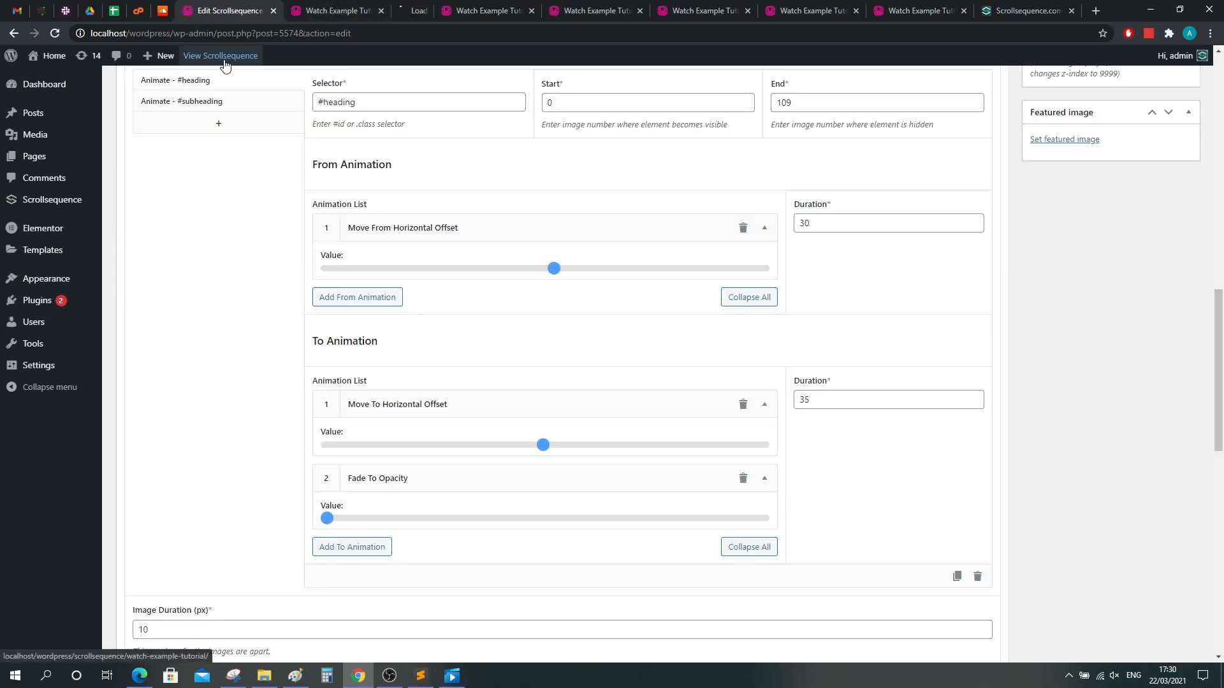
{"action": "left_click", "coordinate": [415, 11]}
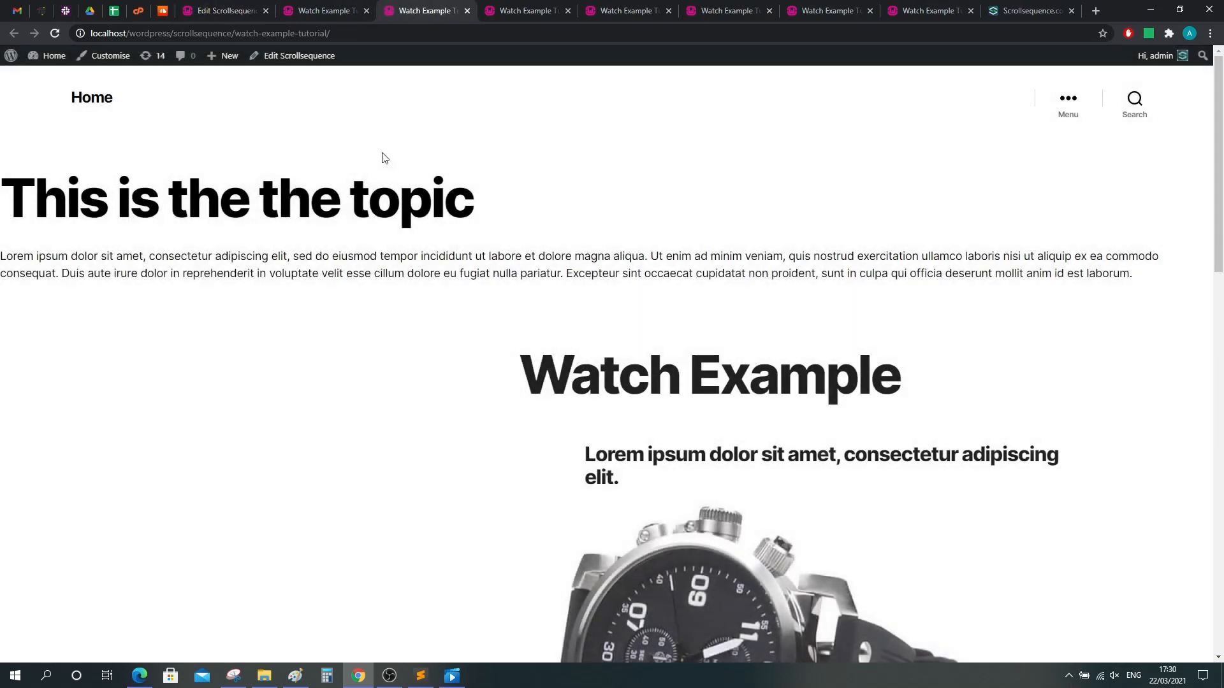
Step: Examine where the topic heading and paragraph sit relative to the watch sequence while scrolling through the page
{"action": "left_click_drag", "start_coordinate": [30, 191], "coordinate": [1162, 274]}
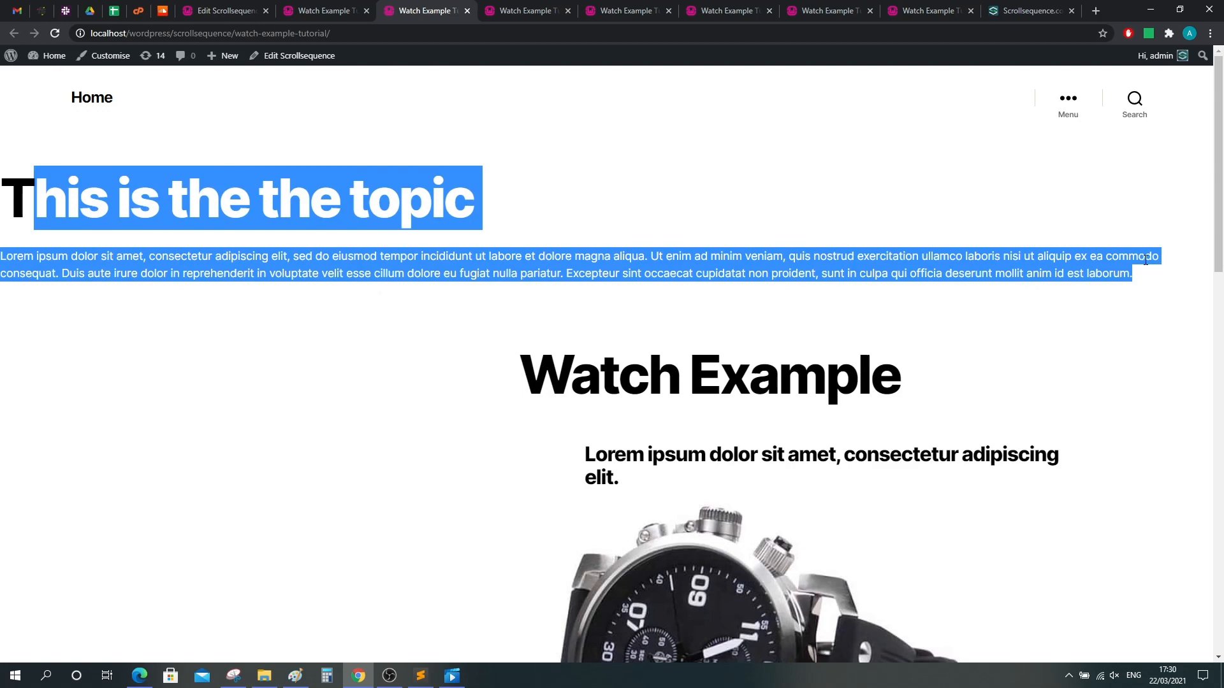
{"action": "scroll", "coordinate": [1110, 285], "scroll_direction": "down", "scroll_amount": 8}
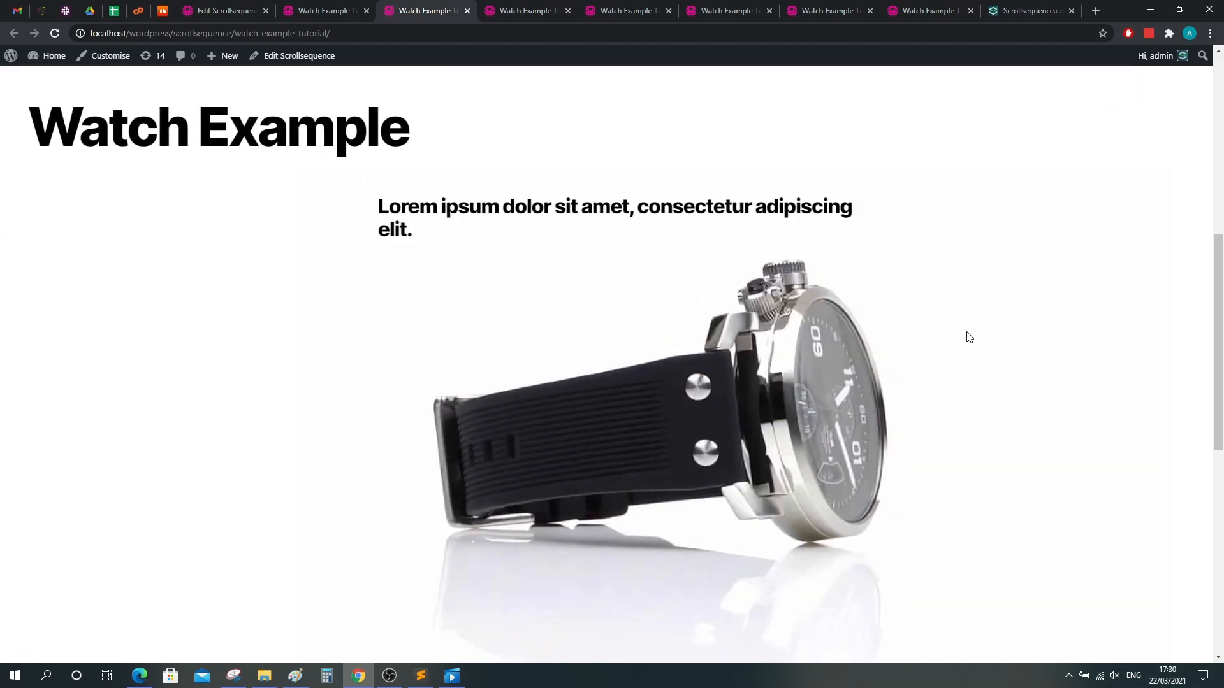
{"action": "scroll", "coordinate": [969, 336], "scroll_direction": "down", "scroll_amount": 10}
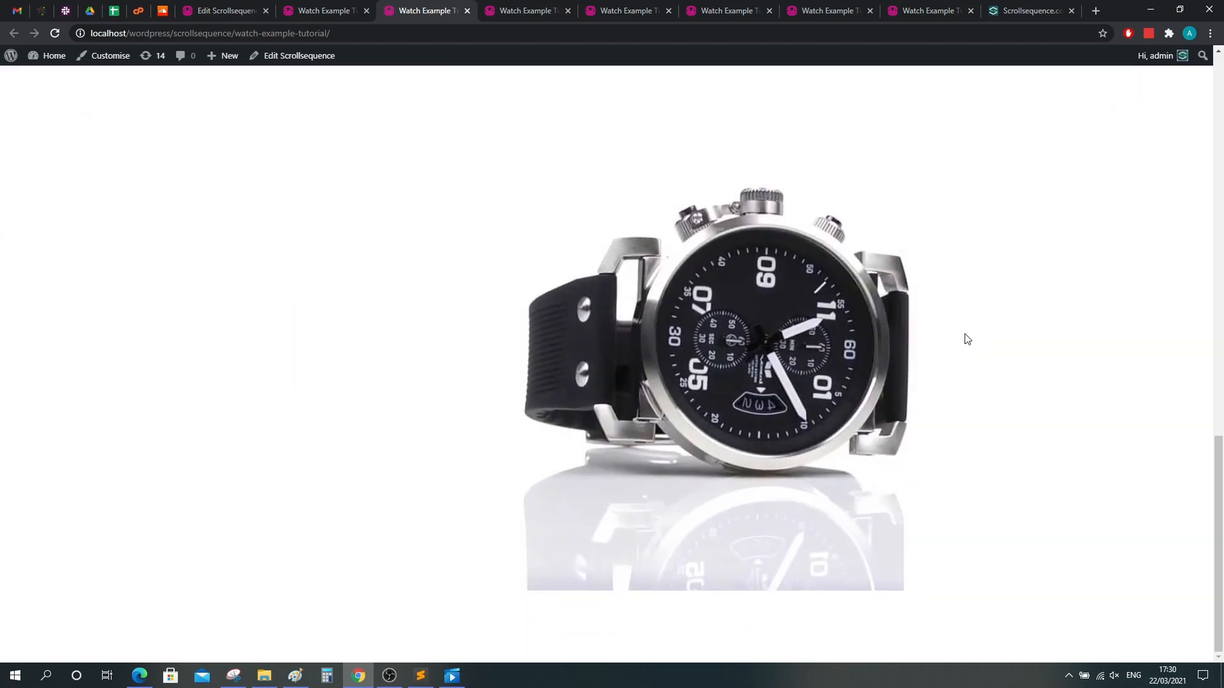
{"action": "scroll", "coordinate": [965, 339], "scroll_direction": "up", "scroll_amount": 10}
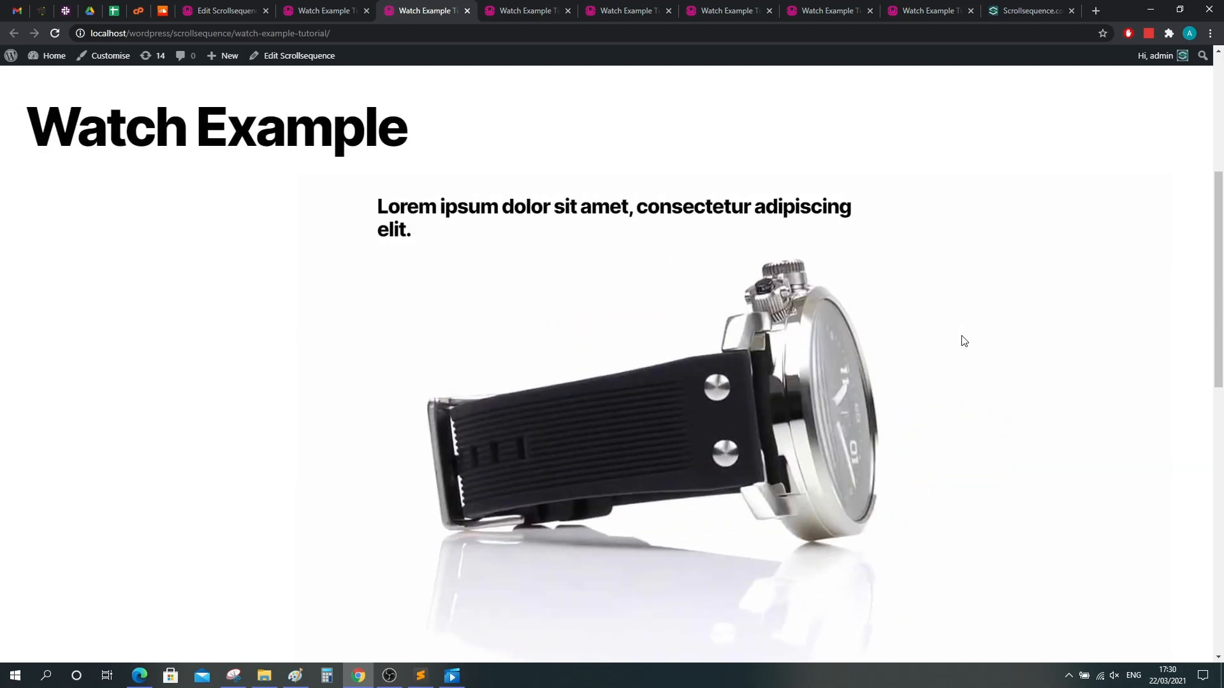
{"action": "scroll", "coordinate": [950, 331], "scroll_direction": "up", "scroll_amount": 5}
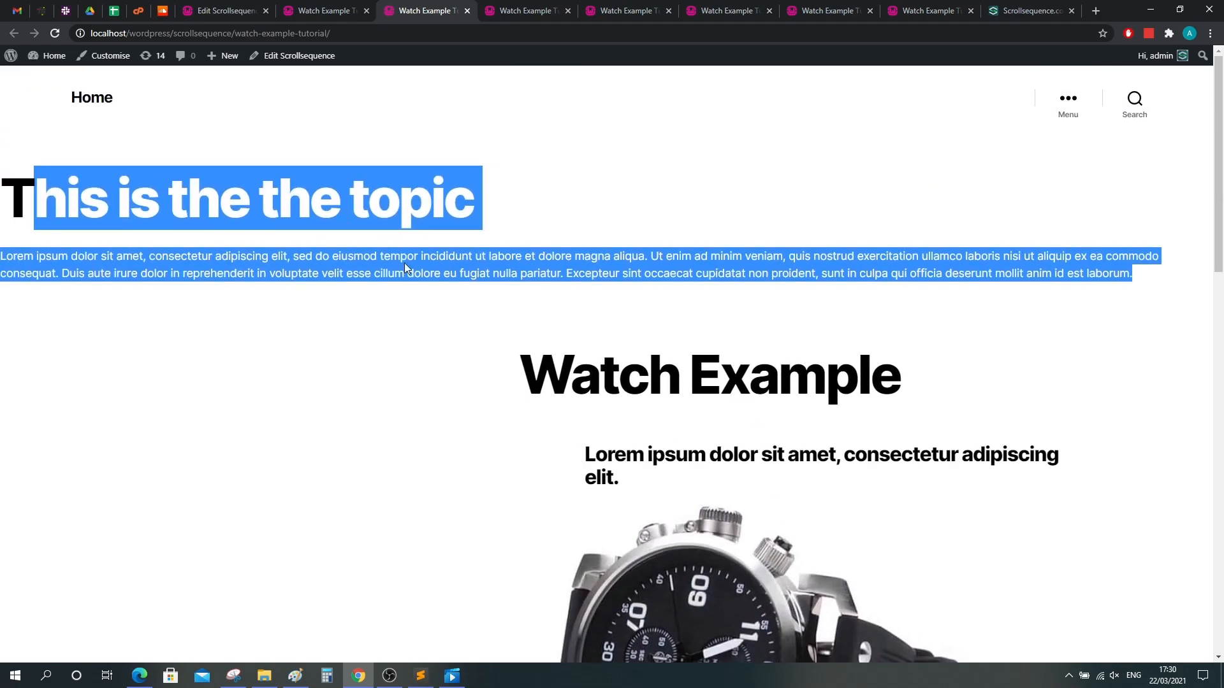
{"action": "left_click", "coordinate": [404, 263]}
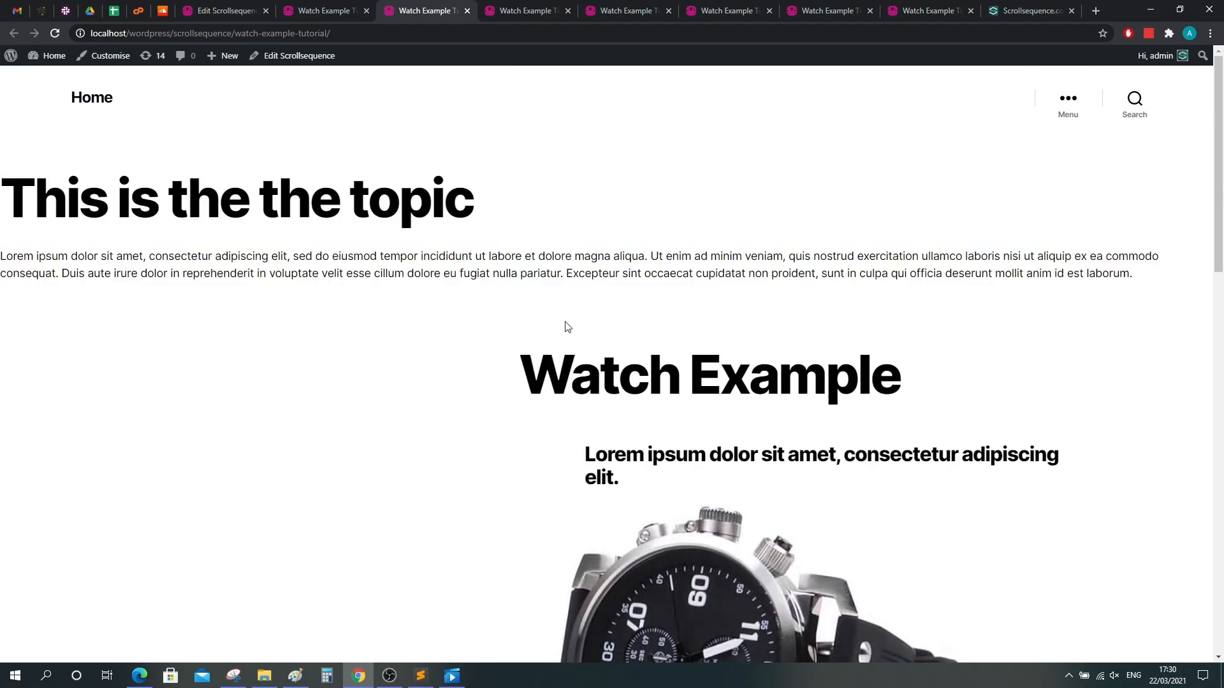
Step: Return to the scrollsequence editor and add id="5574" to the [scrollsequence] shortcode, copying the post ID from the page address
{"action": "left_click", "coordinate": [327, 5]}
{"action": "left_click", "coordinate": [231, 7]}
{"action": "scroll", "coordinate": [376, 382], "scroll_direction": "down", "scroll_amount": 8}
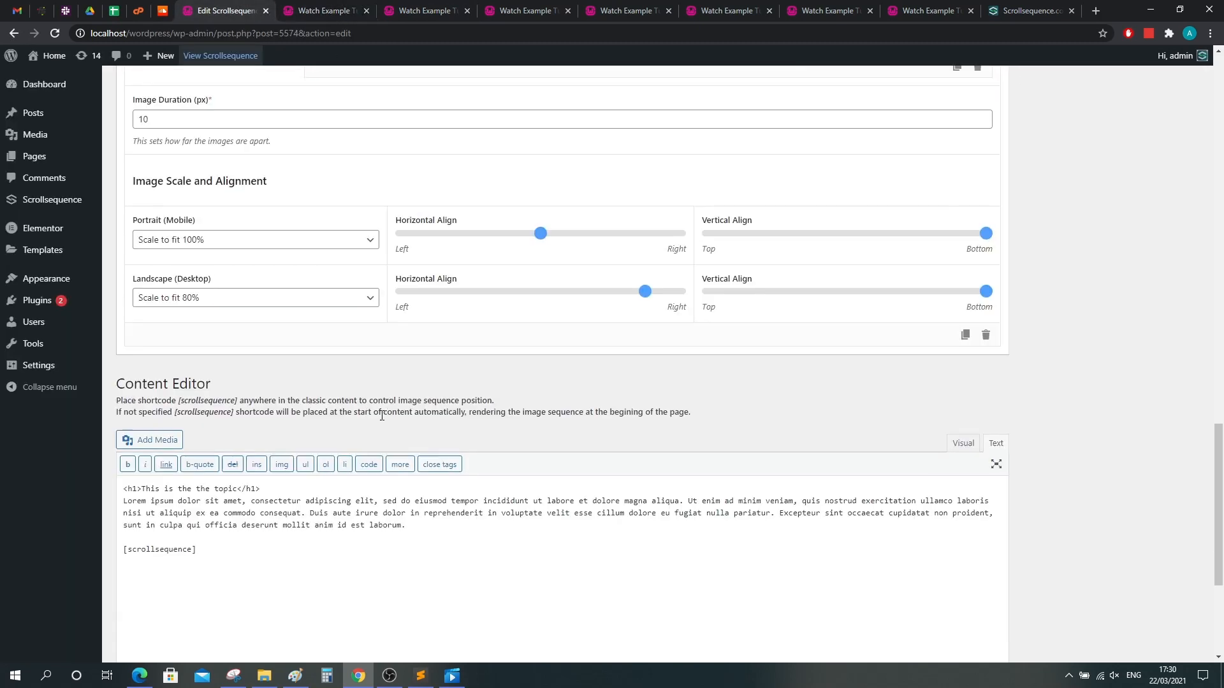
{"action": "scroll", "coordinate": [381, 416], "scroll_direction": "down", "scroll_amount": 4}
{"action": "left_click_drag", "start_coordinate": [204, 297], "coordinate": [122, 298]}
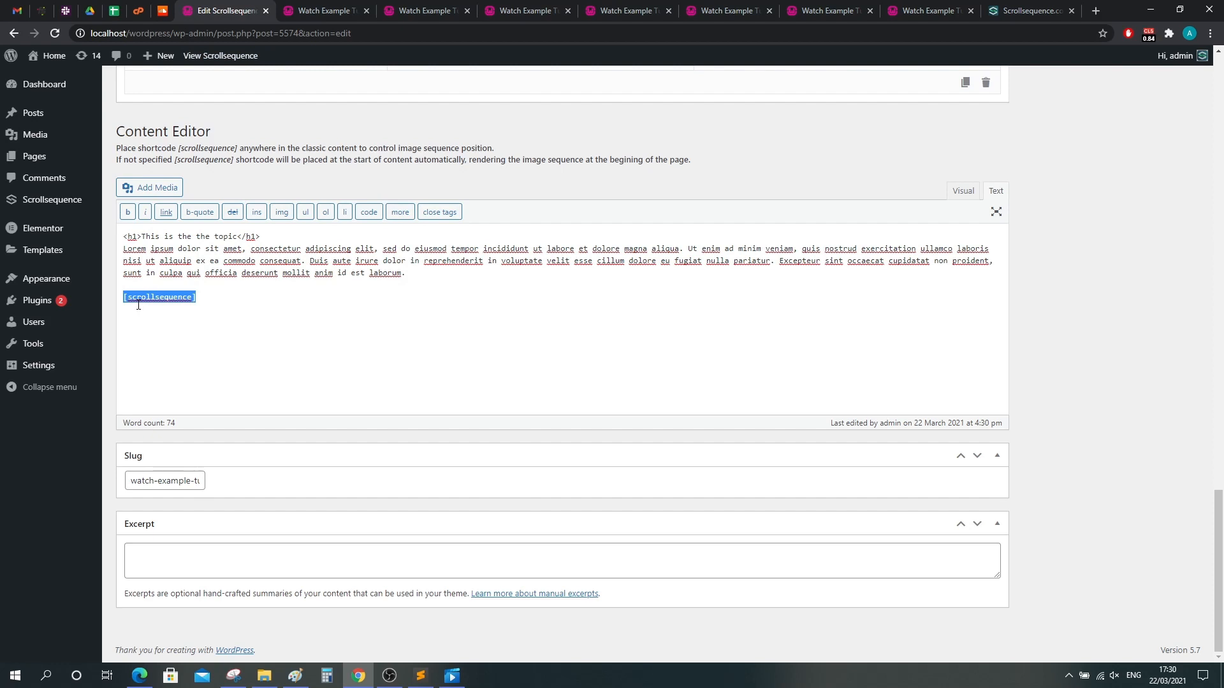
{"action": "left_click", "coordinate": [193, 298]}
{"action": "type", "text": "id=\"\""}
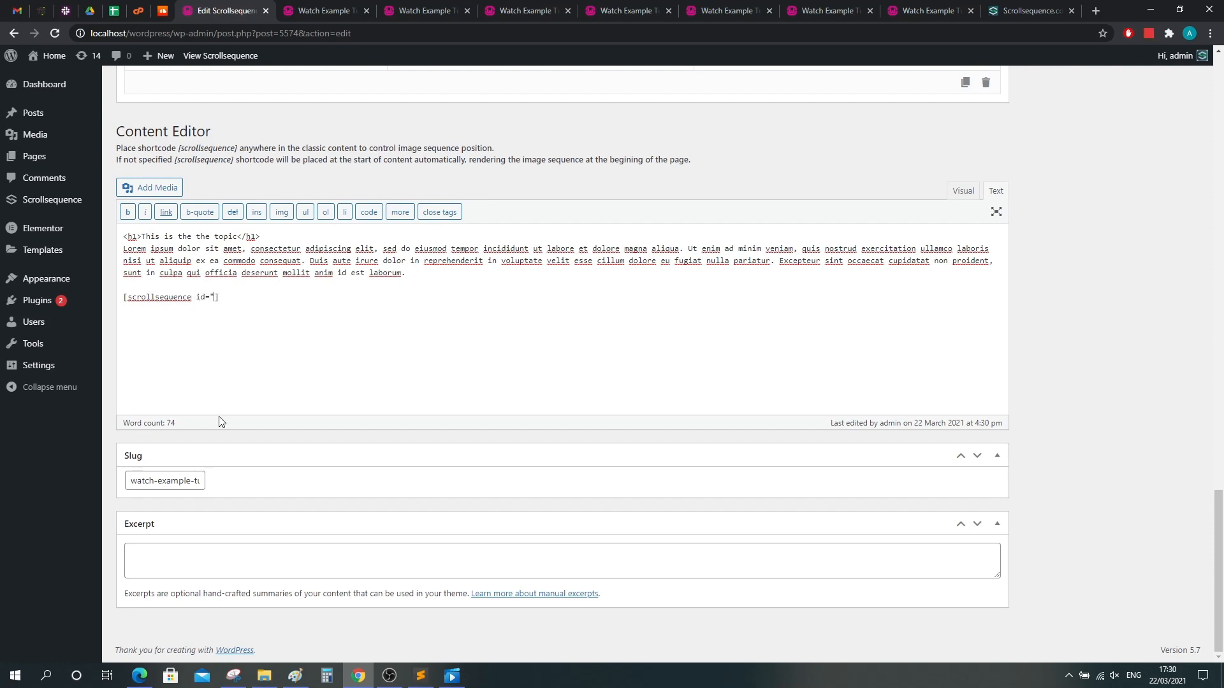
{"action": "double_click", "coordinate": [281, 34]}
{"action": "key", "text": "ctrl+c"}
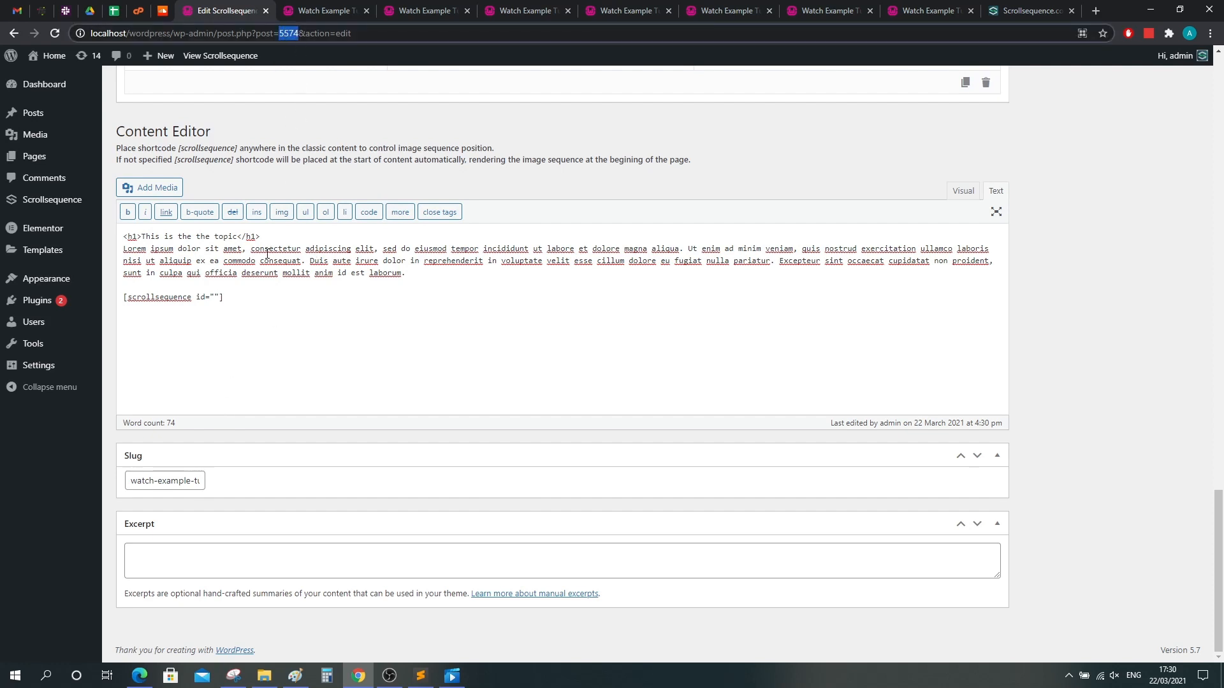
{"action": "left_click", "coordinate": [217, 292]}
{"action": "key", "text": "ctrl+v"}
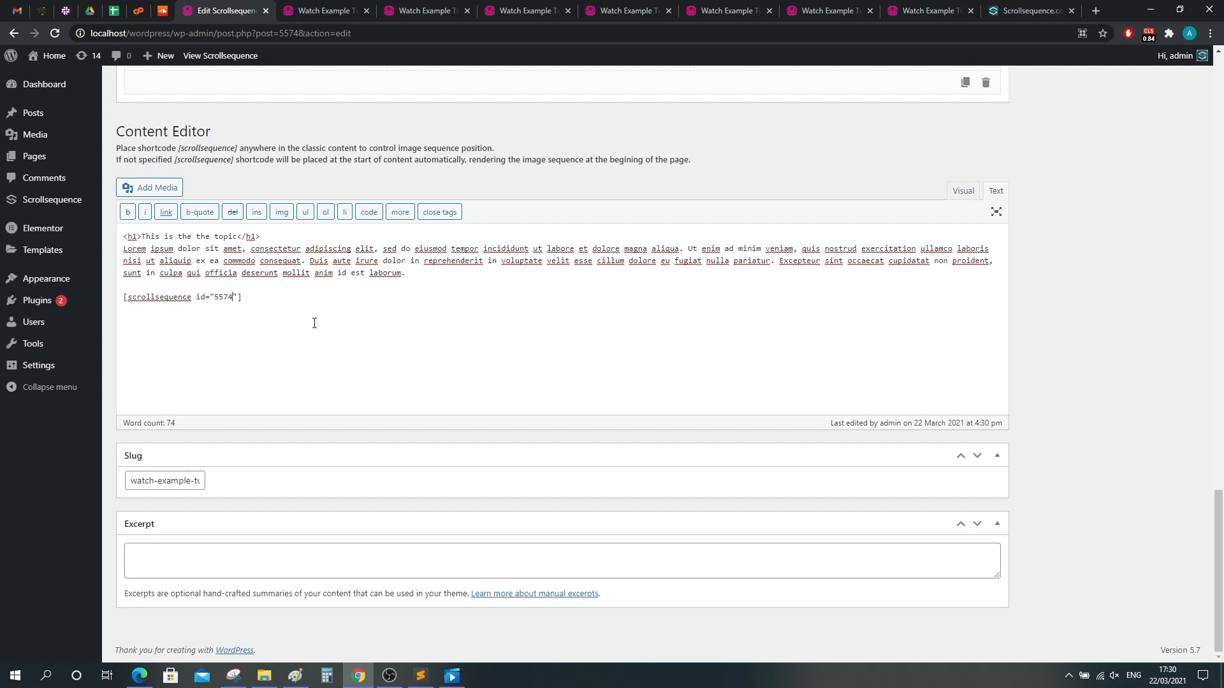
{"action": "left_click_drag", "start_coordinate": [273, 308], "coordinate": [112, 312]}
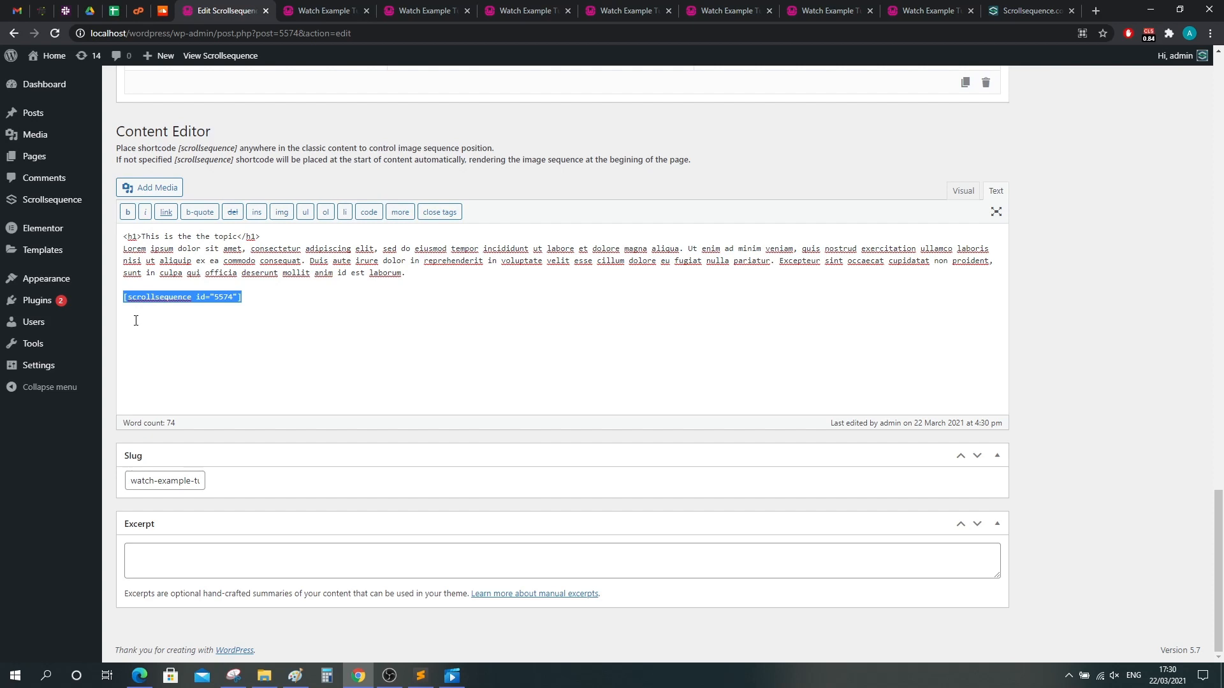
{"action": "left_click", "coordinate": [211, 299]}
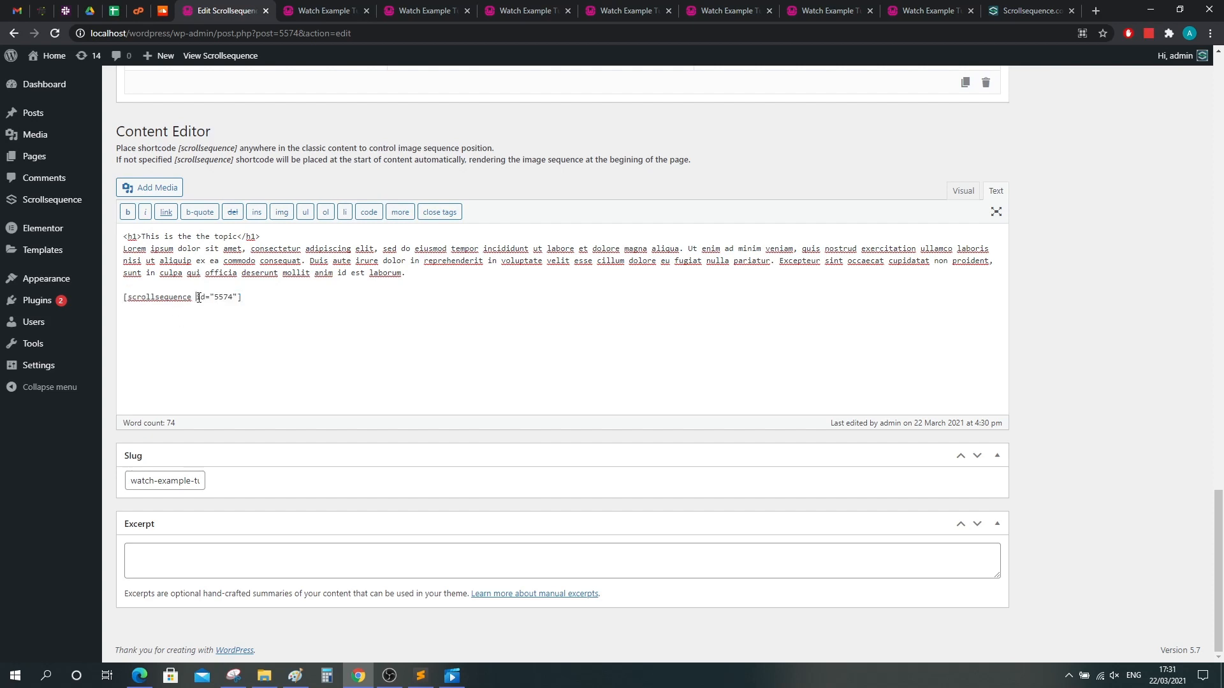
{"action": "left_click_drag", "start_coordinate": [195, 298], "coordinate": [236, 300]}
{"action": "left_click", "coordinate": [276, 324]}
Step: Review the earlier page version with the watch sequence on top, scrolling through its heading and subheading animations
{"action": "left_click", "coordinate": [308, 8]}
{"action": "scroll", "coordinate": [526, 378], "scroll_direction": "up", "scroll_amount": 4}
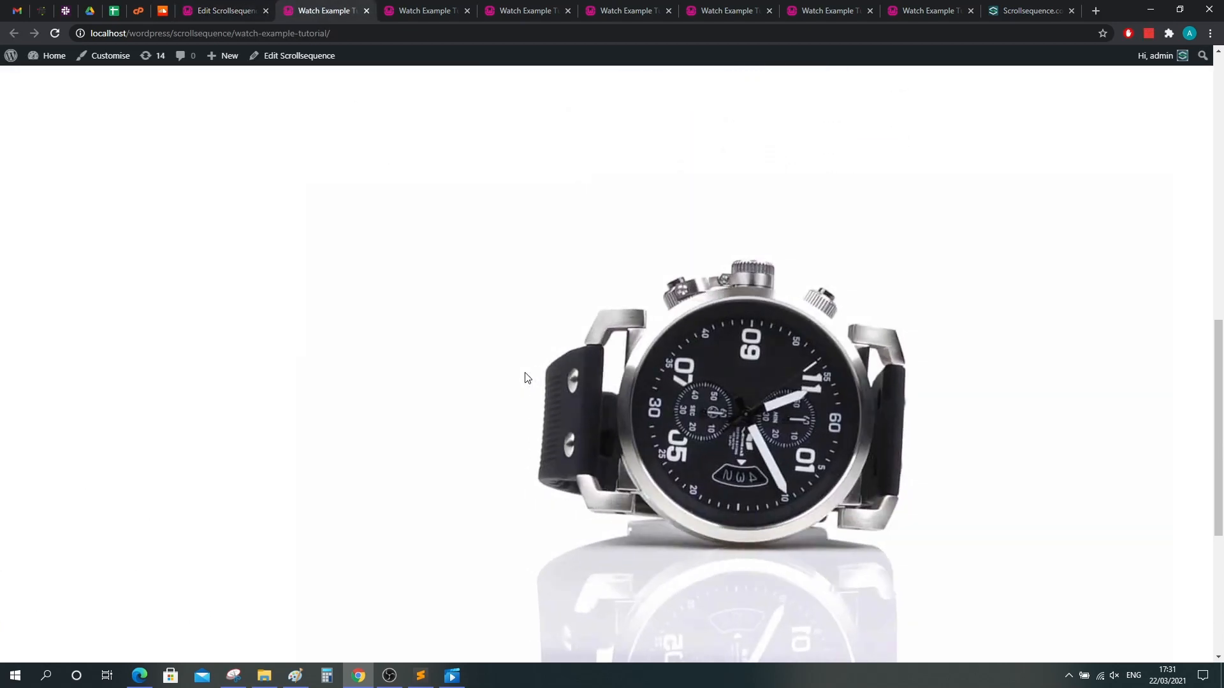
{"action": "scroll", "coordinate": [525, 376], "scroll_direction": "up", "scroll_amount": 10}
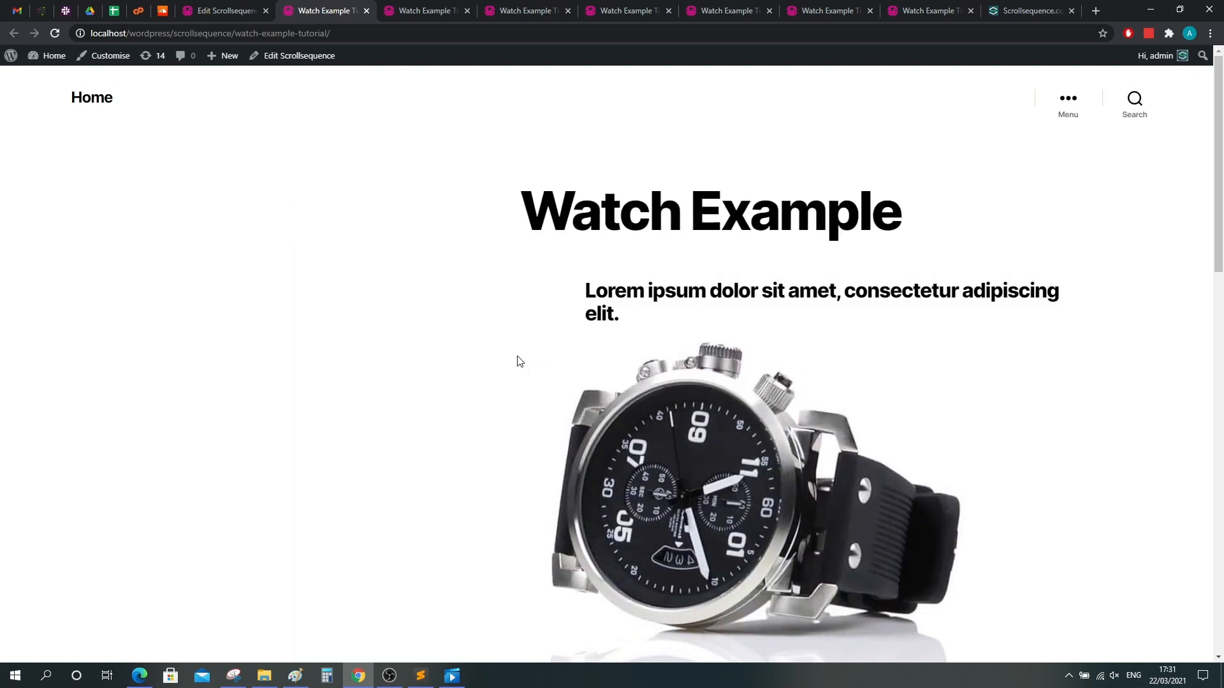
{"action": "scroll", "coordinate": [549, 351], "scroll_direction": "down", "scroll_amount": 5}
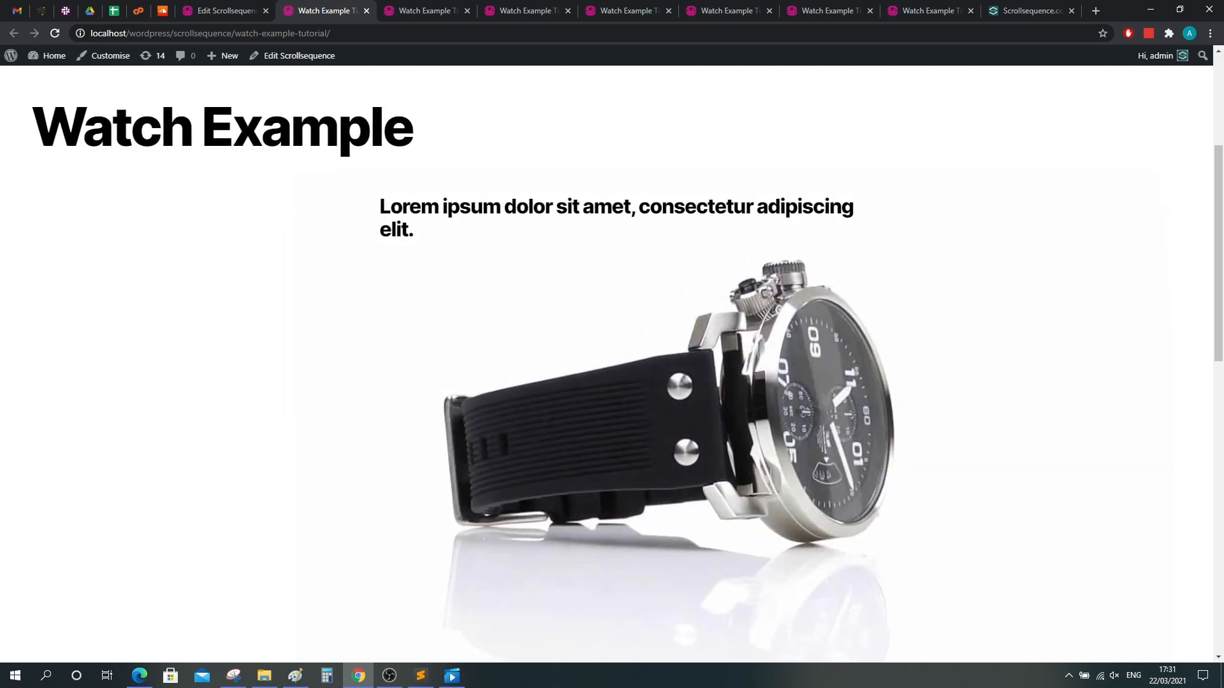
{"action": "key", "text": "alt+Tab"}
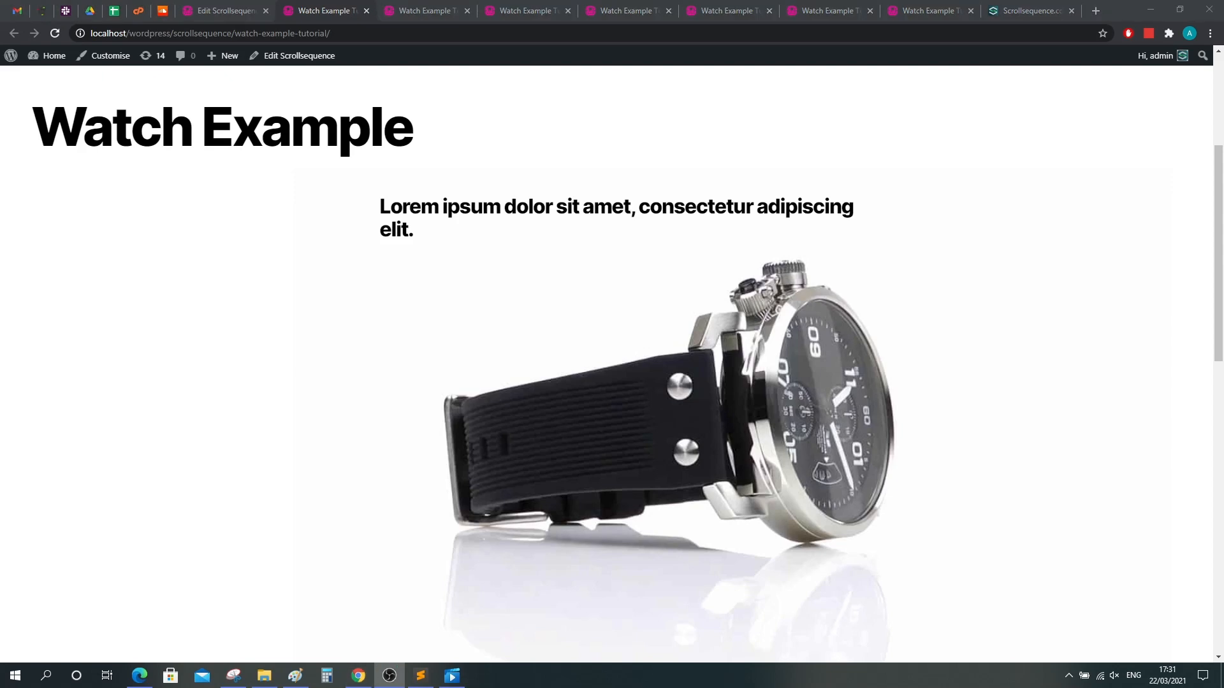